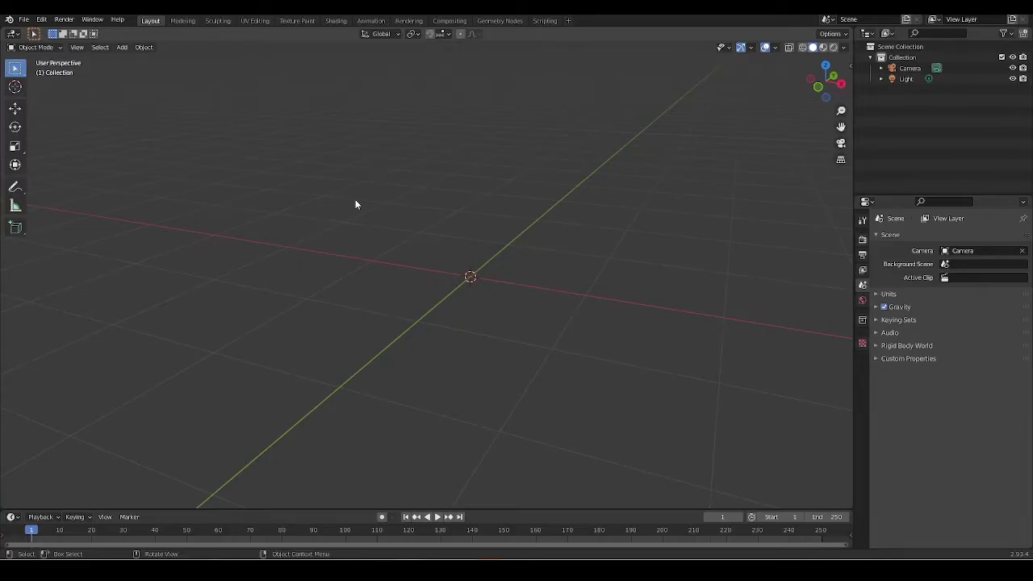
Add a cube mesh at the origin and scale it along Y to about 0.629.
key("shift+a")
mouse_move(331, 196)
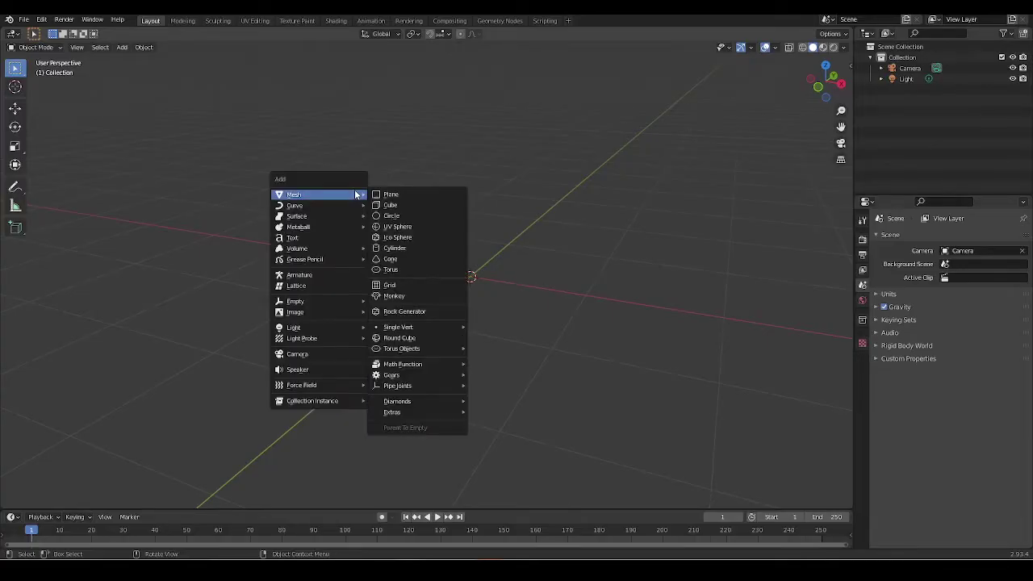
left_click(415, 206)
scroll(517, 242, "down", 3)
key("s")
key("y")
left_click(538, 269)
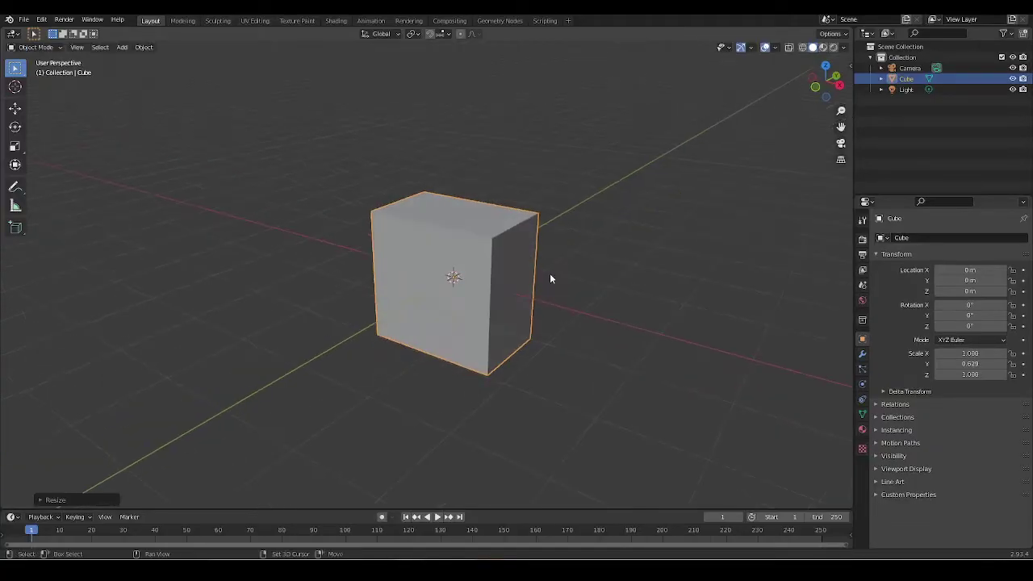
Subdivide the whole cube once in Edit Mode, using edge selection.
scroll(549, 279, "up", 3)
key("Tab")
key("2")
right_click(506, 222)
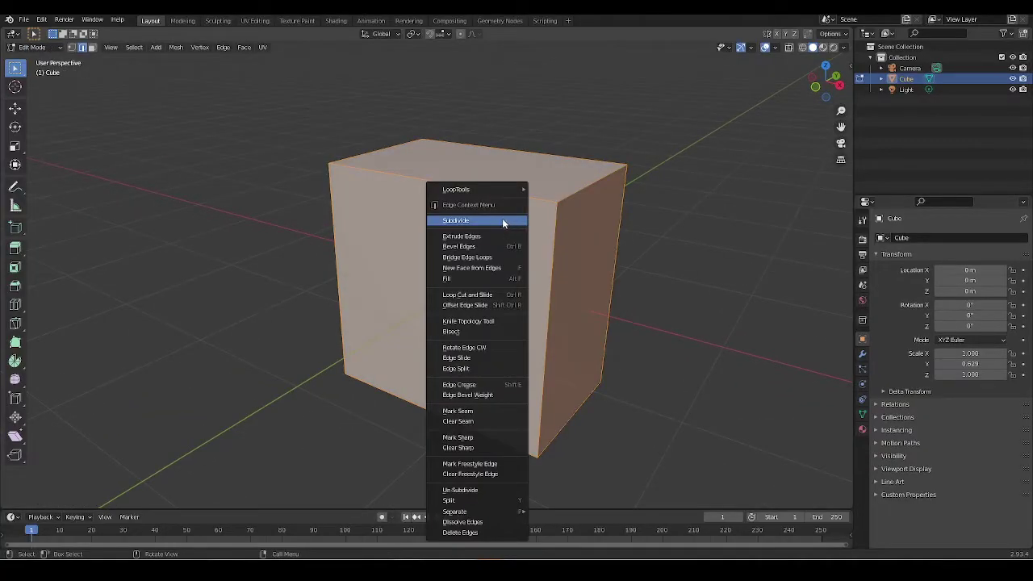
left_click(502, 219)
Delete the faces of the upper quarter on the cube's positive X side to leave an L-shaped block.
mouse_move(503, 216)
middle_mouse_down()
mouse_move(530, 253)
mouse_move(491, 219)
middle_mouse_up()
left_click_drag(477, 186, 609, 259)
key("x")
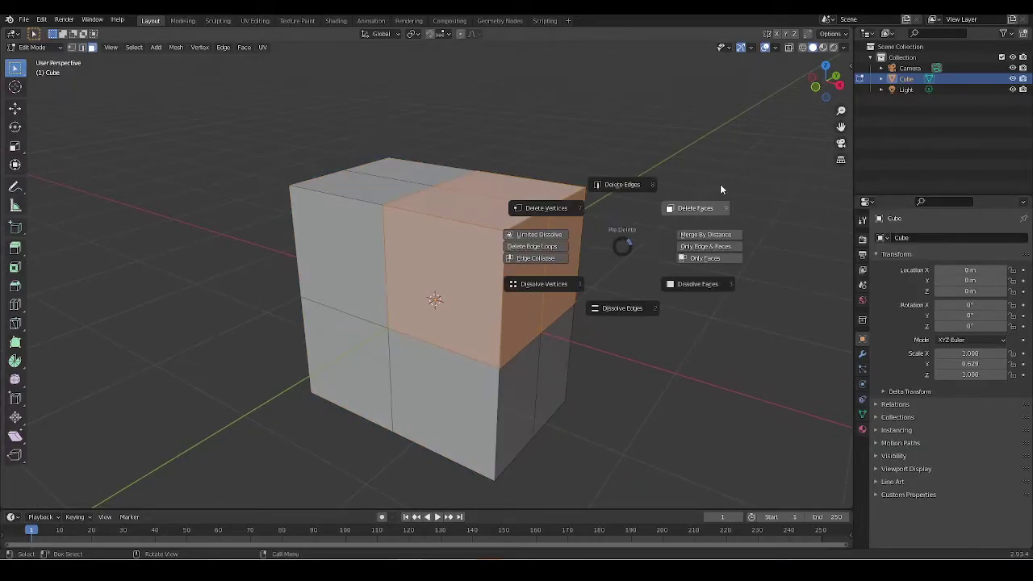
left_click(720, 189)
Dissolve the lengthwise centre edge loop and fill the two openings left in the step of the L-shaped block.
left_click(412, 184, "alt")
key("ctrl+x")
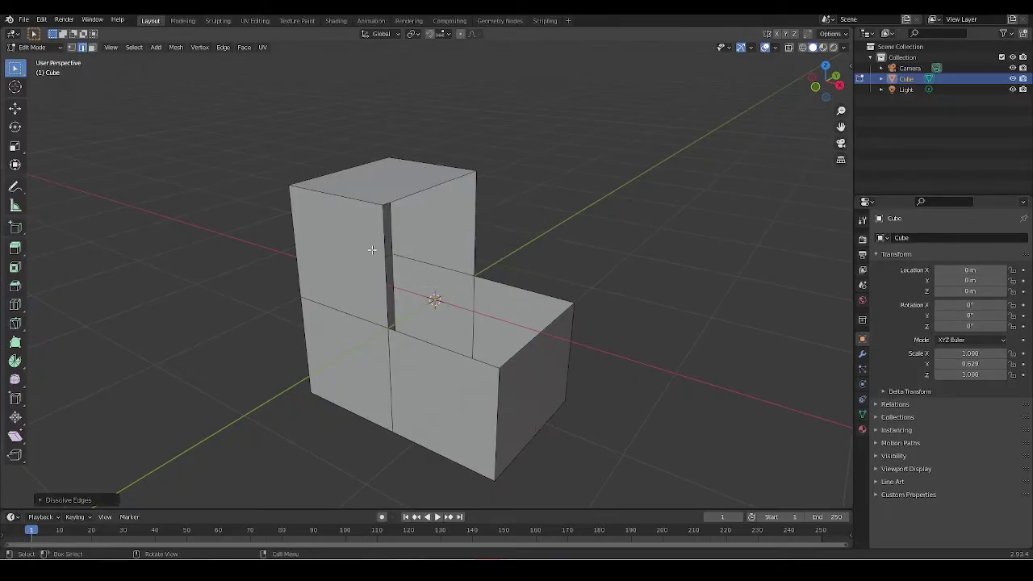
left_click(373, 250, "alt")
key("f")
key("alt+a")
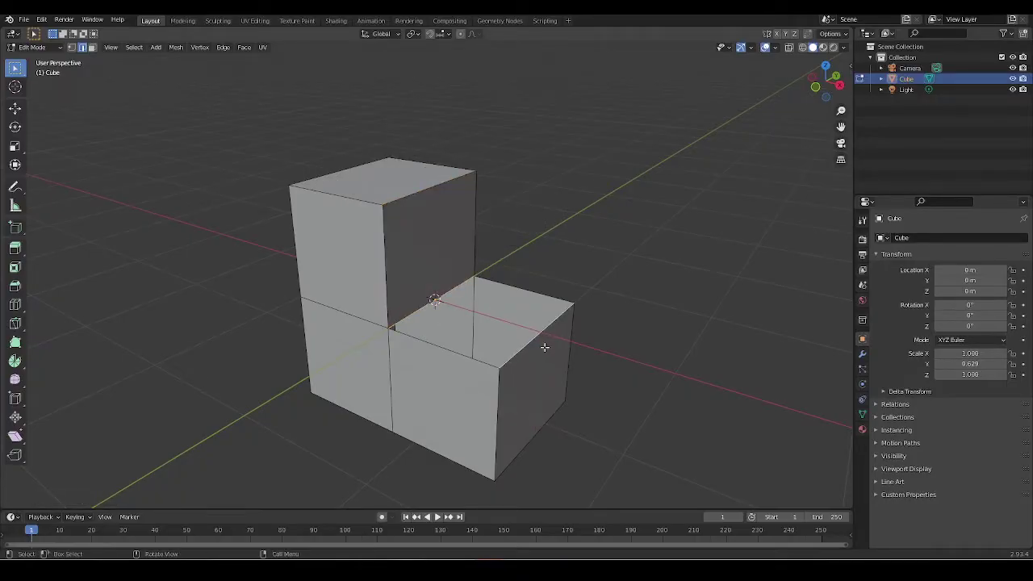
mouse_move(543, 322)
middle_mouse_down()
mouse_move(530, 358)
mouse_move(538, 331)
middle_mouse_up()
middle_click_drag(500, 247, 492, 226)
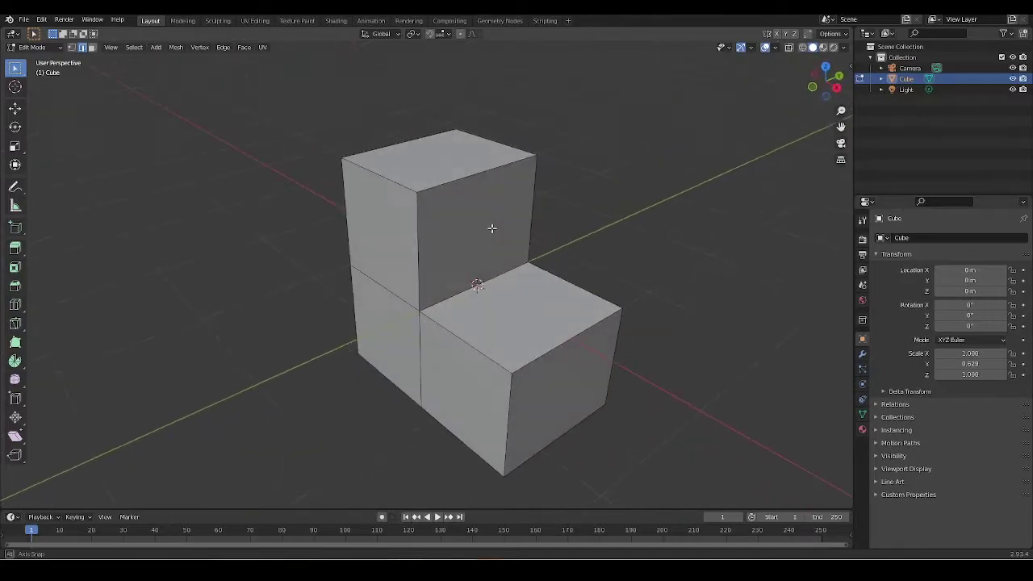
Scale the L-shaped block along Y to about 0.504 in Object Mode.
scroll(484, 242, "down", 2)
key("Tab")
key("s")
key("x")
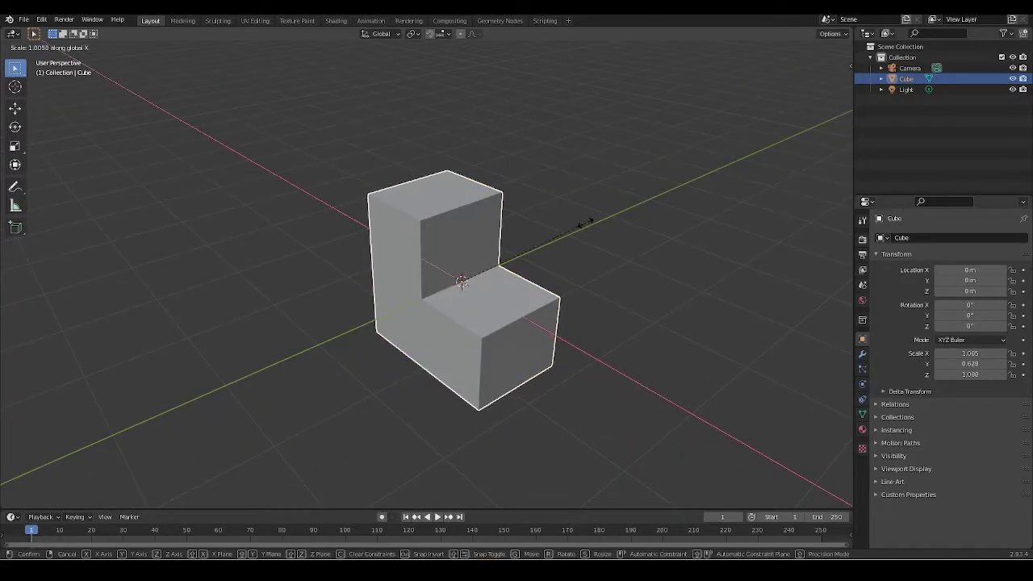
left_click(558, 223)
scroll(592, 274, "up", 2)
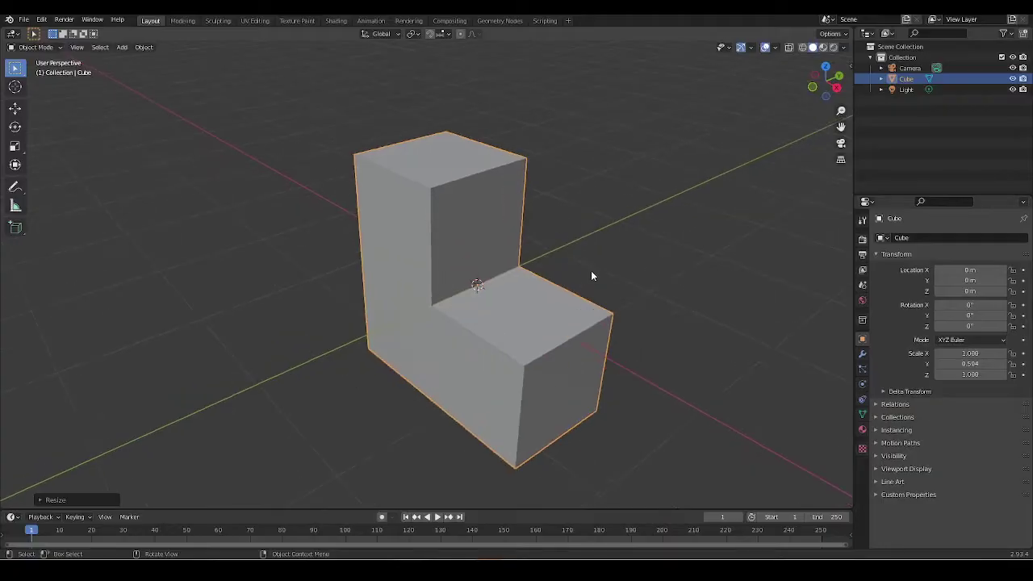
left_click(540, 242)
middle_click_drag(539, 242, 510, 289)
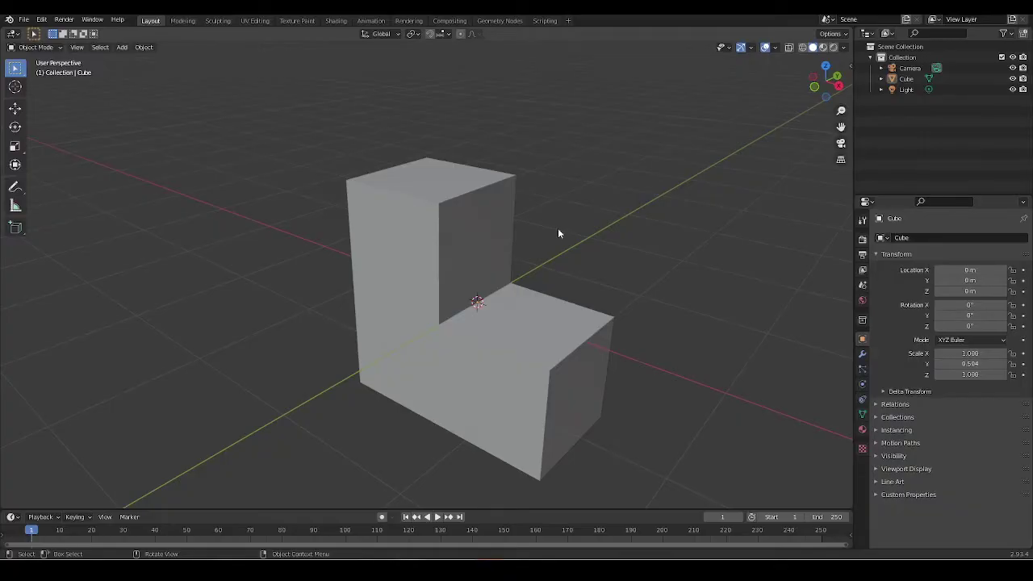
left_click(510, 245)
middle_click_drag(510, 246, 510, 250)
key("ctrl")
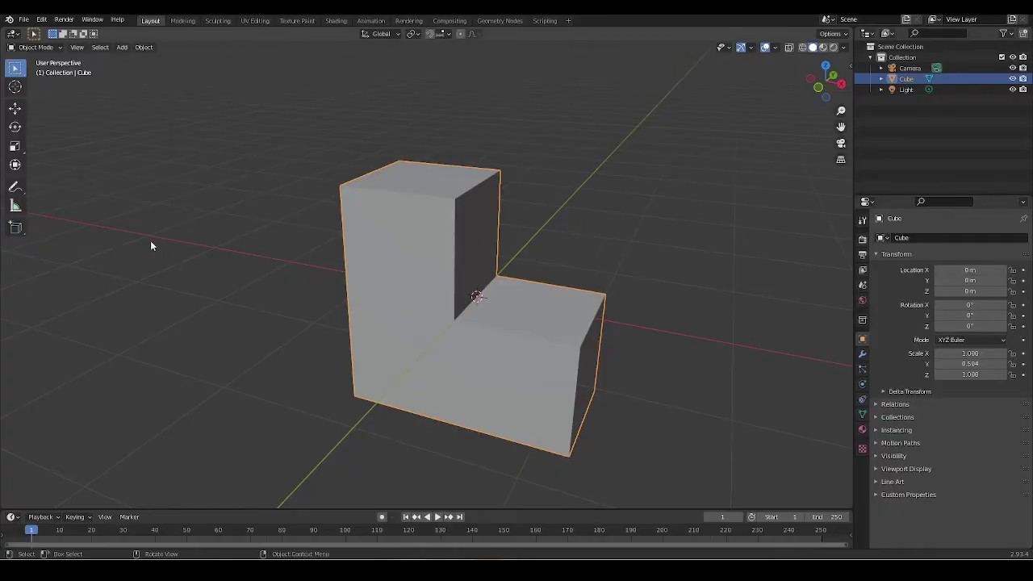
Draw freehand annotation arrows around the L-shaped block, pointing at its upper and lower corners.
left_click(15, 187)
left_click_drag(597, 101, 539, 142)
left_click_drag(355, 95, 391, 147)
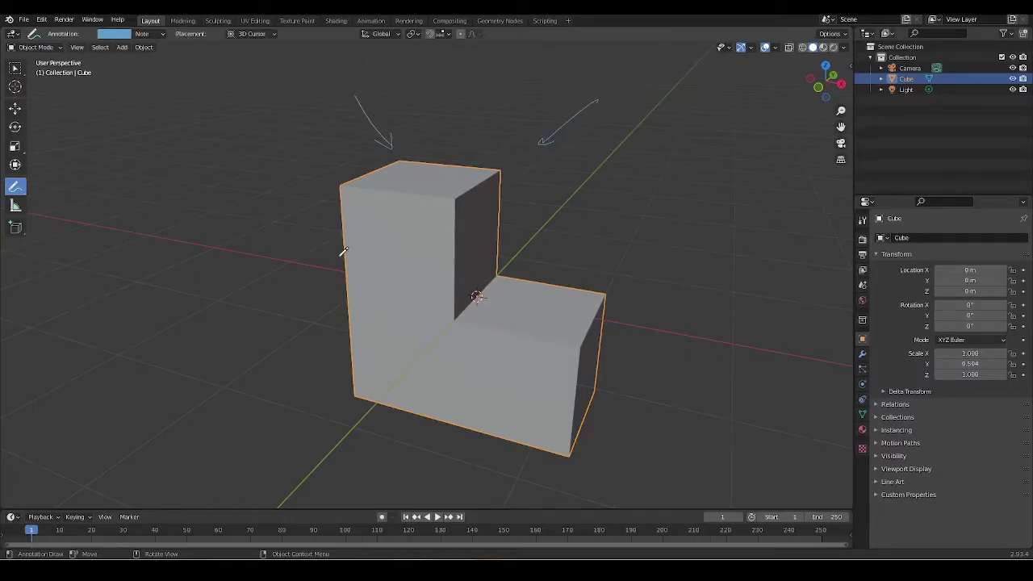
left_click_drag(265, 457, 339, 406)
mouse_move(631, 508)
left_mouse_down()
mouse_move(611, 462)
mouse_move(593, 452)
left_mouse_up()
Undo the annotation arrows and return to the selection tool.
key("ctrl+z")
key("ctrl+z")
key("ctrl+z")
key("ctrl+z")
key("ctrl+z")
key("ctrl+z")
key("ctrl+shift+z")
key("ctrl+shift+z")
key("w")
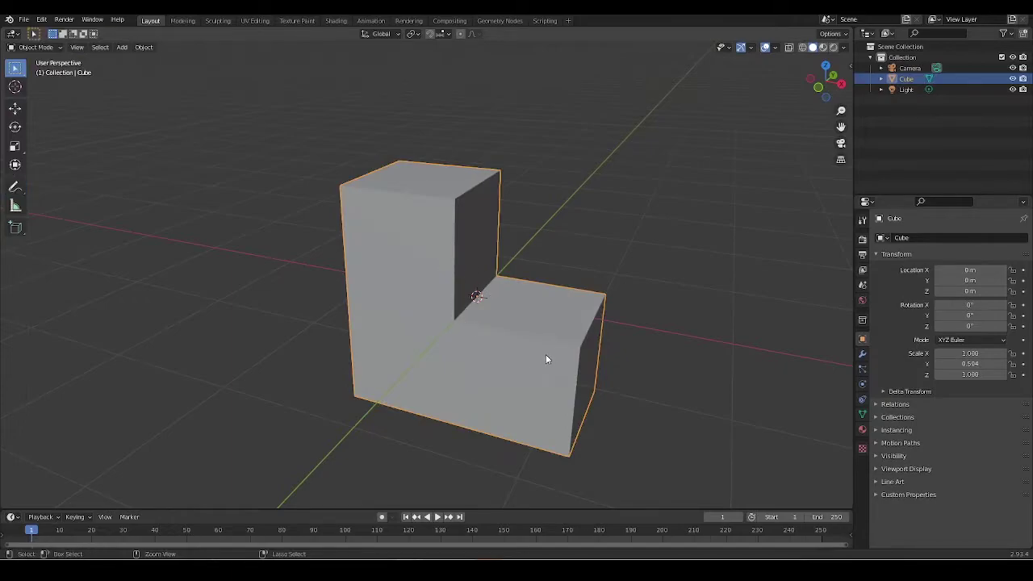
Add a Subdivision modifier with level 2 to the L-shaped block.
key("ctrl+2")
left_click(619, 304)
middle_click_drag(618, 299, 468, 274)
Examine the edge loops bordering the step on the subdivided block's control cage, and leave Edit Mode with nothing selected.
key("Tab")
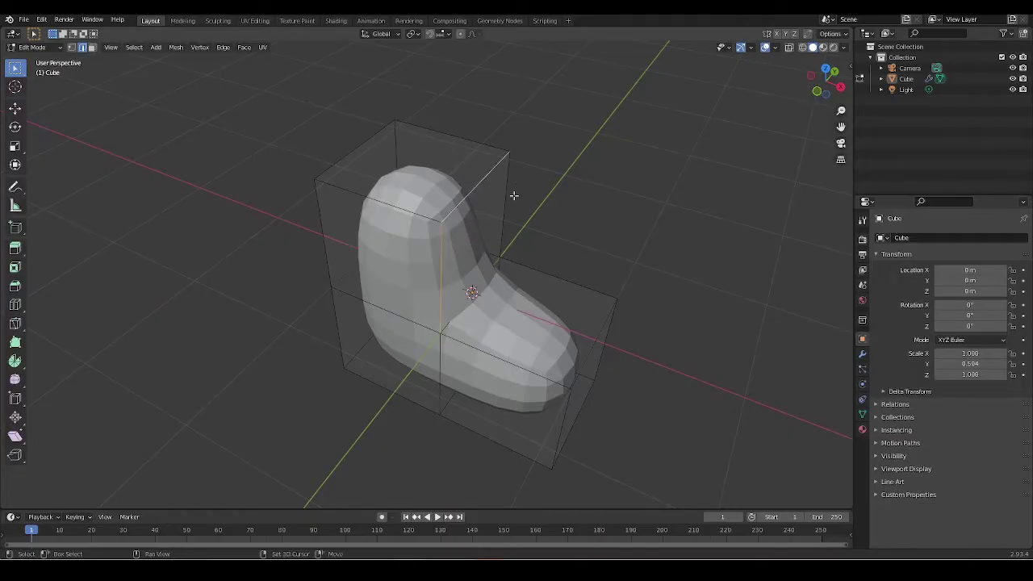
middle_click_drag(515, 195, 570, 298)
left_click(569, 297, "alt")
left_click(591, 343, "alt+shift")
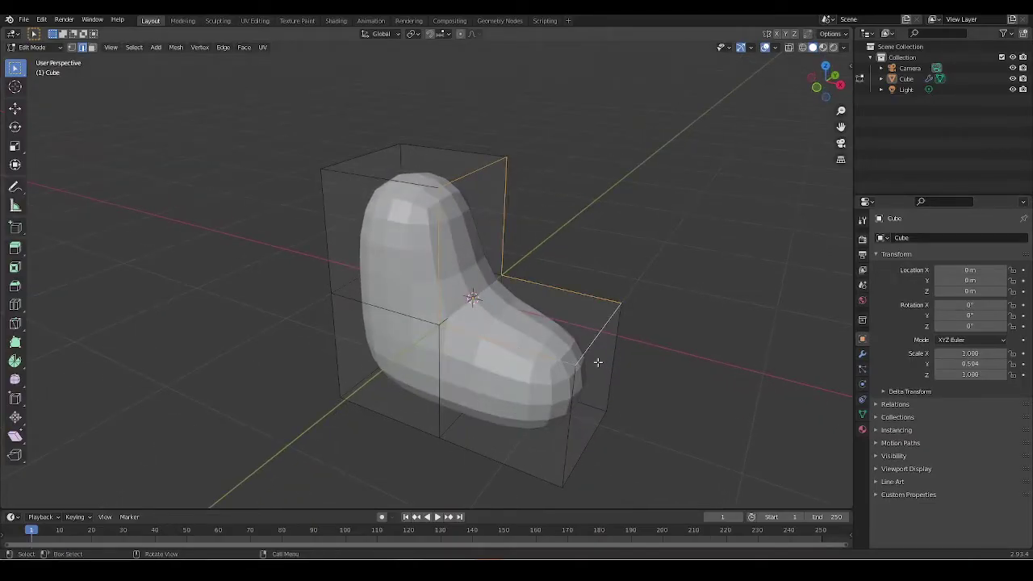
middle_click_drag(600, 362, 540, 304)
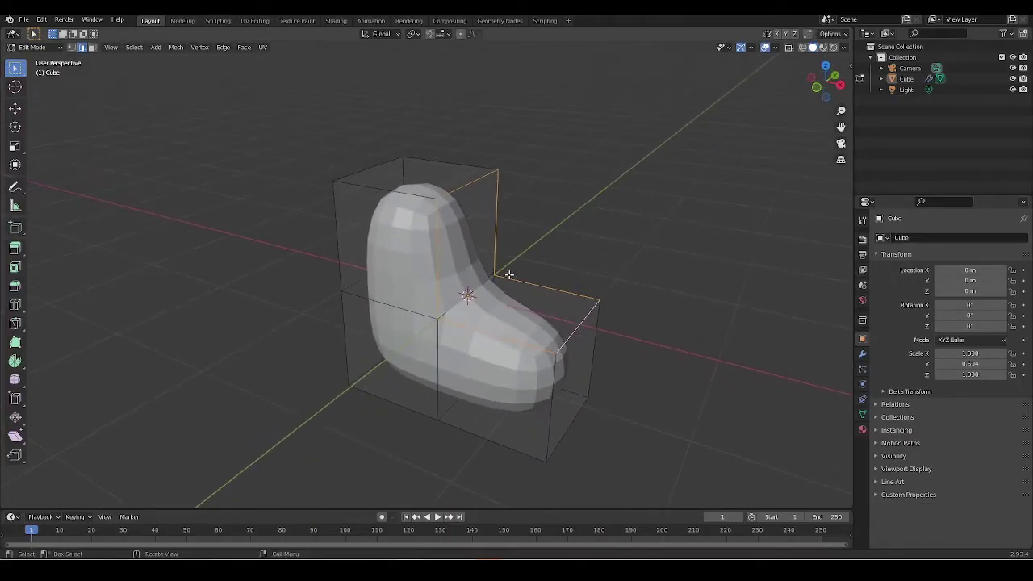
key("alt+a")
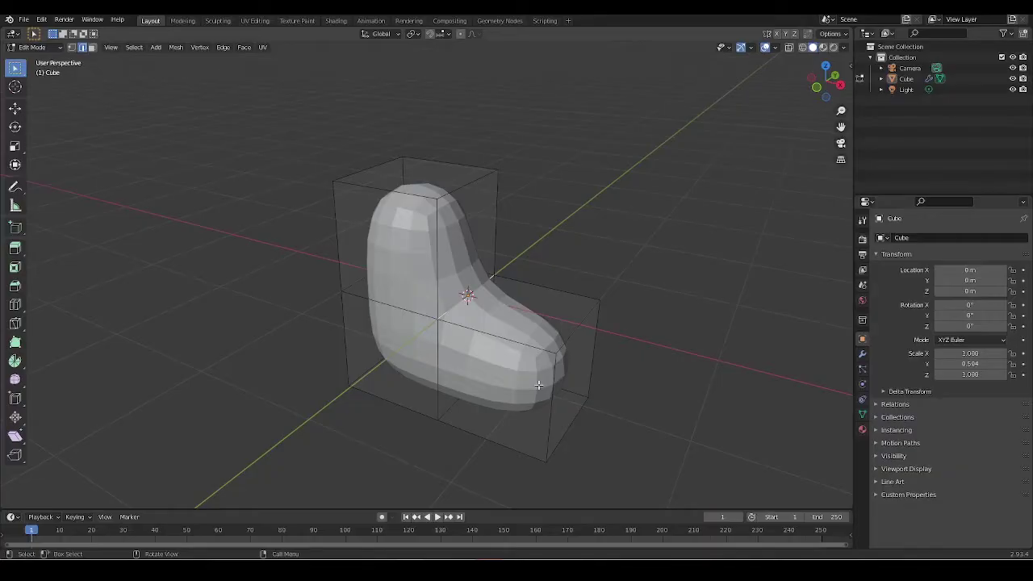
key("Tab")
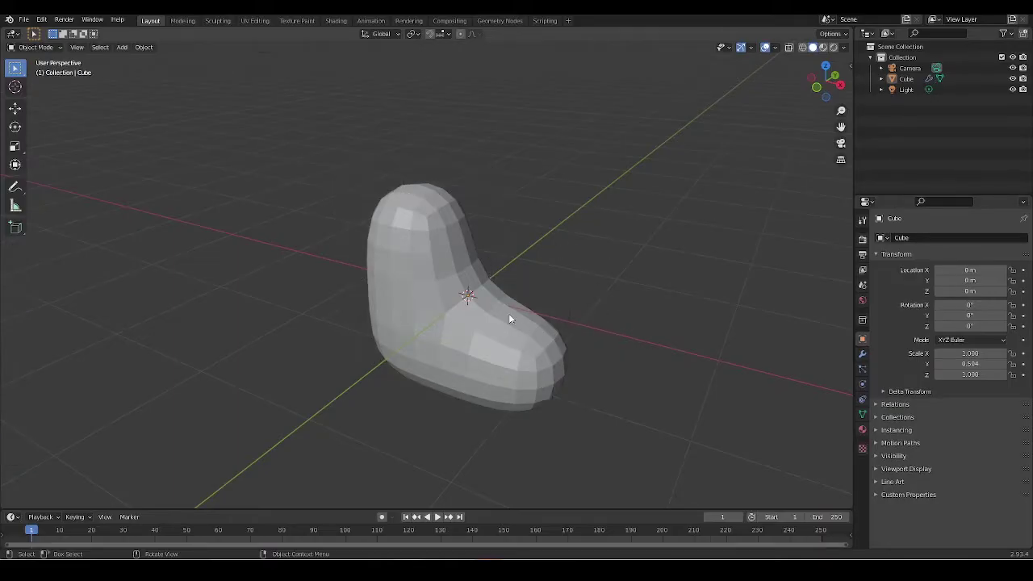
Cut one edge loop through the tall section and one lengthwise through the block, and hide the Subdivision modifier in the viewport.
key("Tab")
middle_click_drag(483, 289, 460, 235)
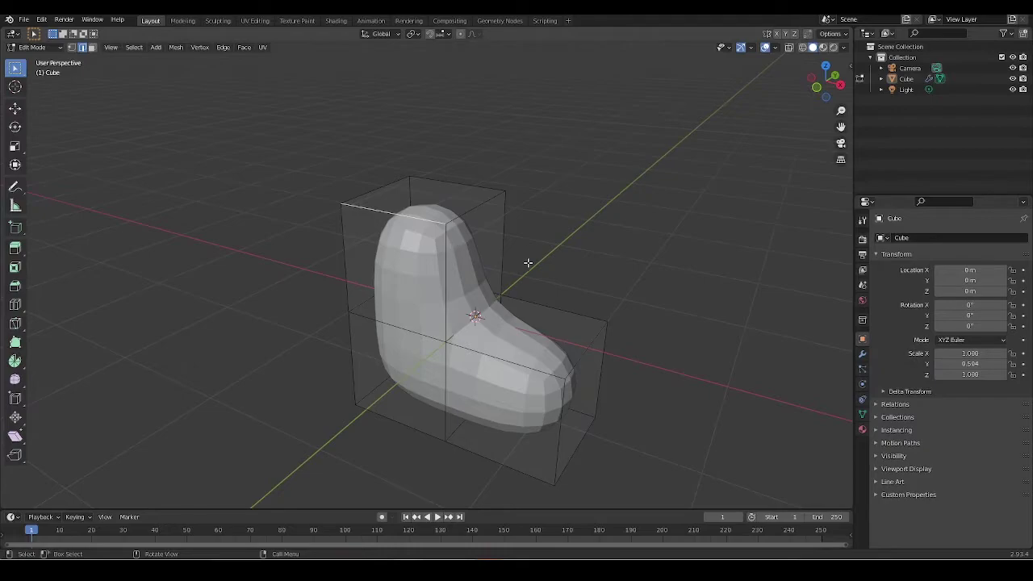
key("ctrl+r")
left_click(475, 268)
left_click(406, 208)
key("ctrl+r")
left_click(469, 202)
left_click(532, 229)
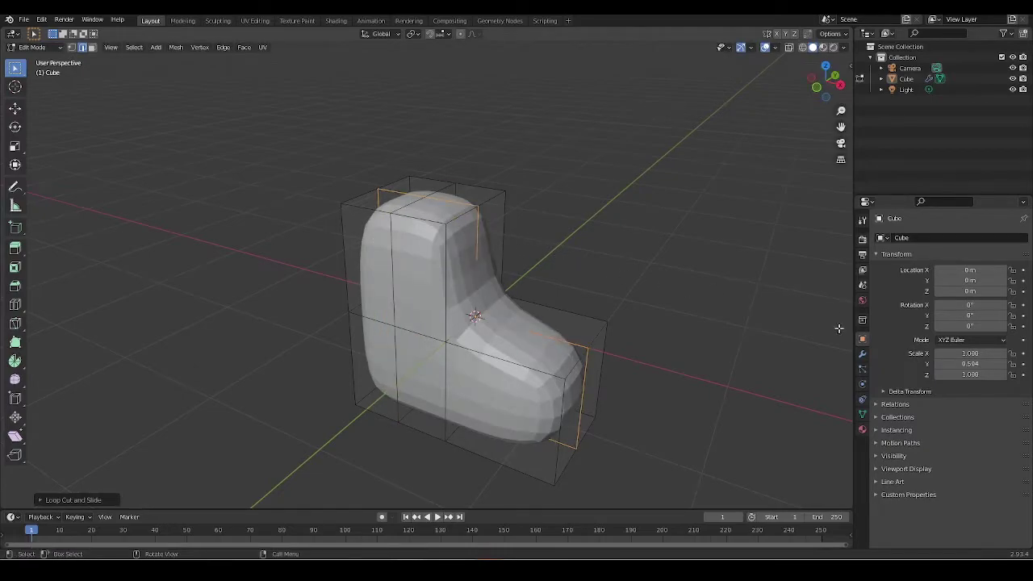
left_click(862, 353)
left_click(976, 256)
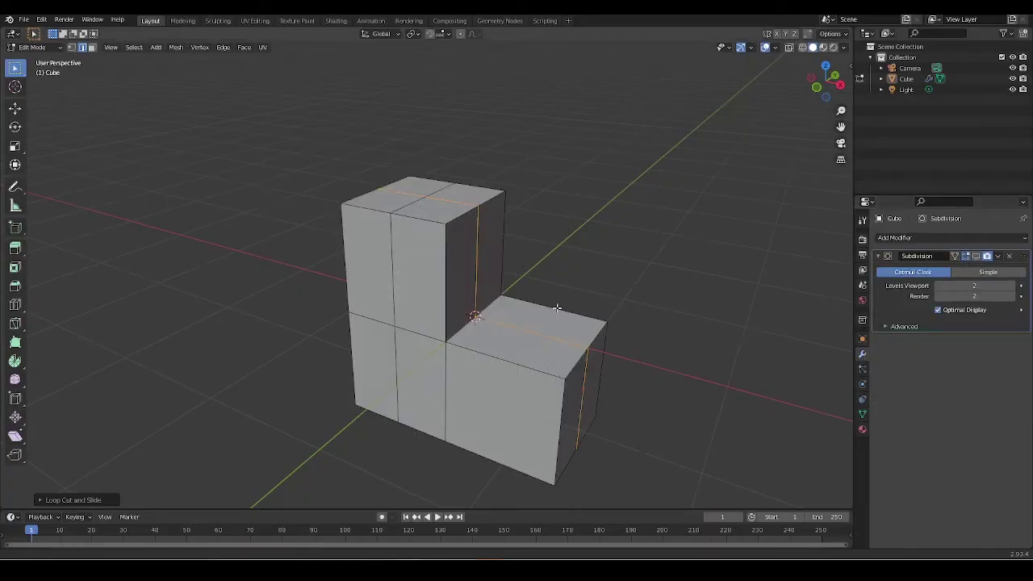
Add further loop cuts across the low front section, horizontally around the base, and horizontally around the tall section.
middle_click_drag(557, 308, 557, 275, "shift")
key("ctrl+r")
left_click(516, 318)
left_click(495, 359)
key("ctrl+r")
left_click(493, 361)
right_click(493, 357)
middle_click_drag(493, 358, 501, 272)
key("ctrl+r")
left_click(459, 230)
right_click(576, 235)
left_click(502, 273)
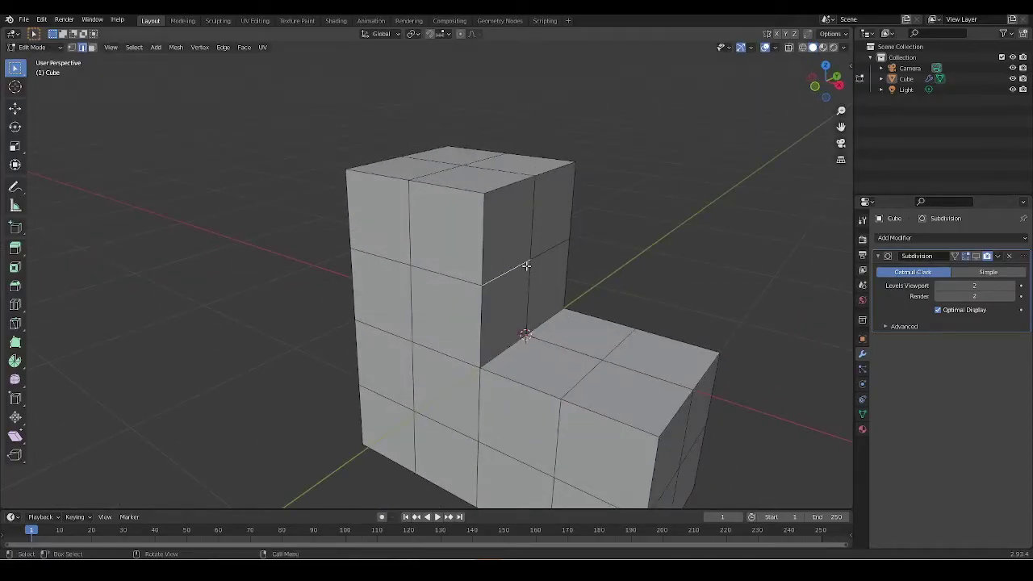
Bevel the vertical centre loop of the tall section with a width of 0.45 m.
scroll(526, 266, "down", 3)
middle_click_drag(526, 265, 487, 276)
scroll(486, 276, "up", 3)
scroll(520, 326, "down", 1)
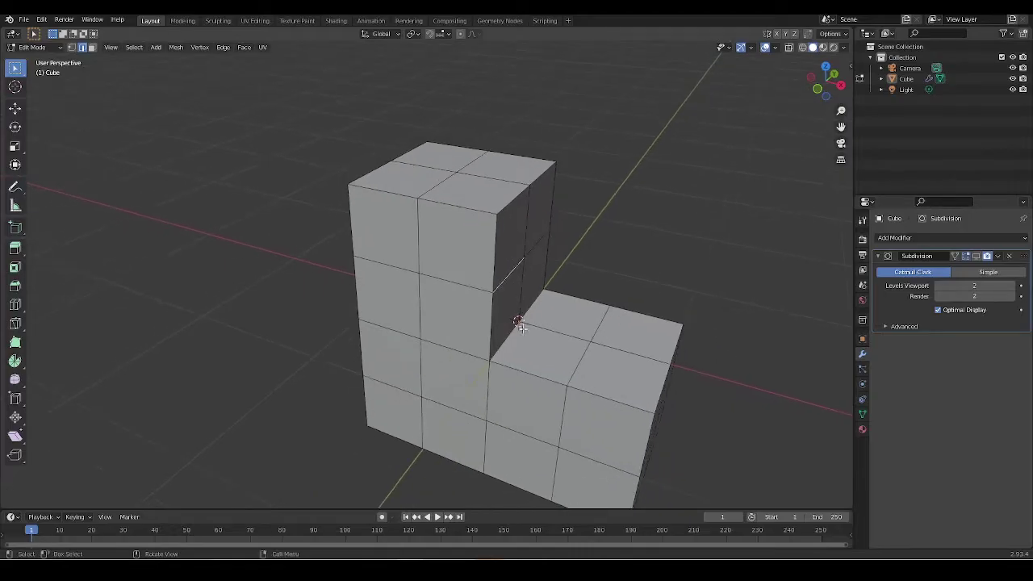
left_click(416, 242)
left_click(417, 243, "alt")
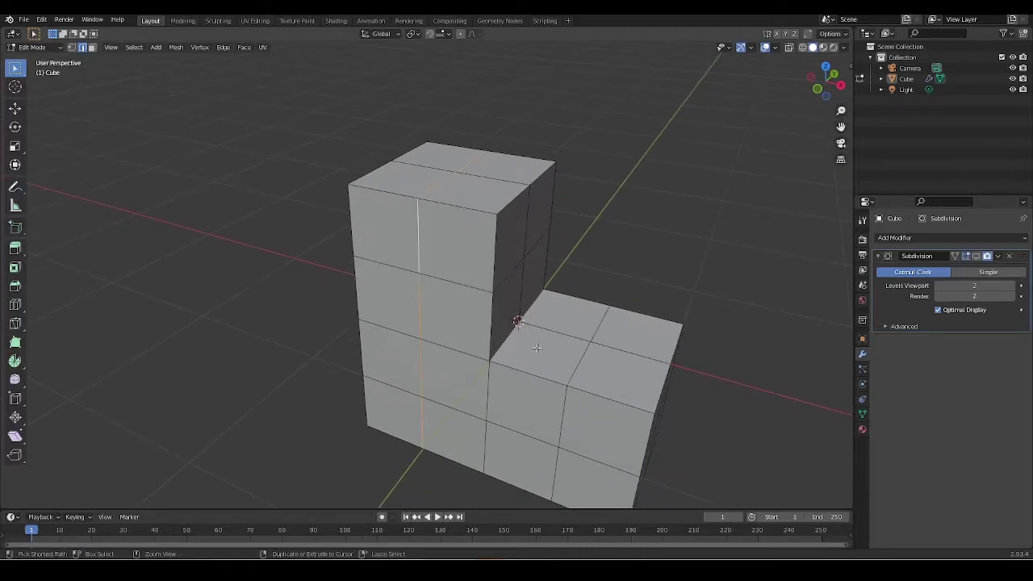
key("ctrl+b")
type("0.4")
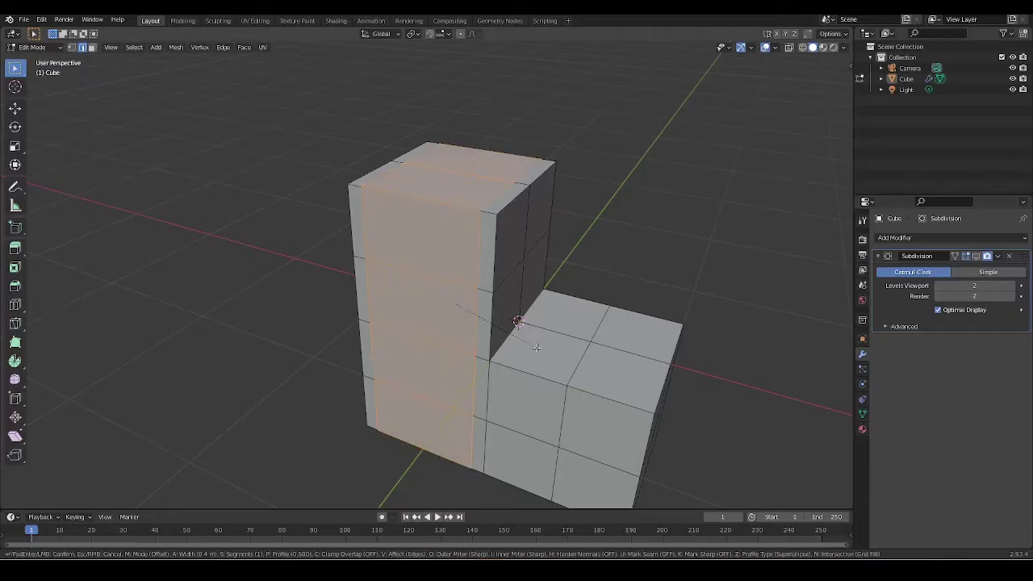
type("5")
key("Return")
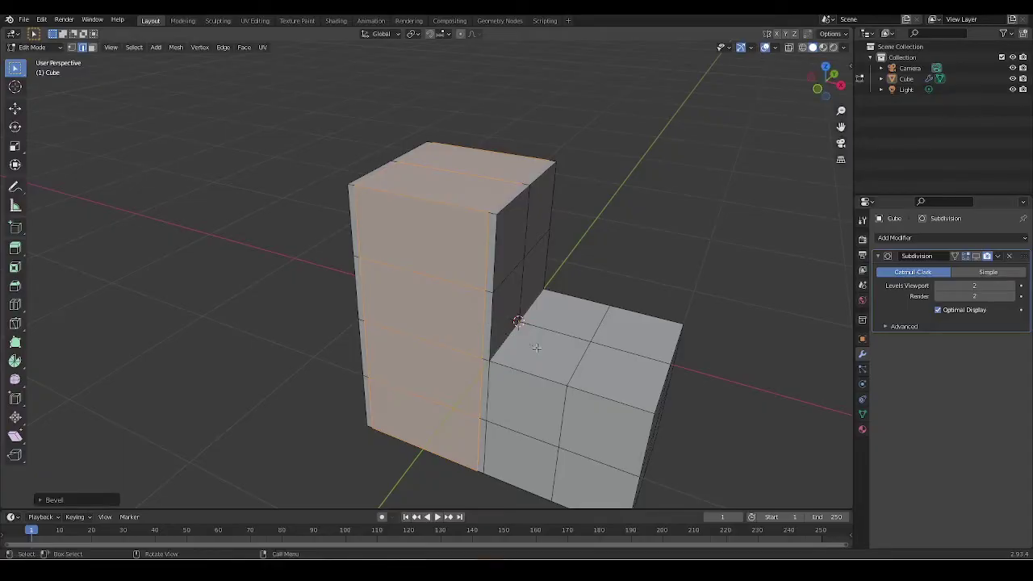
Bevel the lengthwise centre loop running over the step with a width of 0.85 m.
left_click(539, 227, "alt")
key("ctrl+b")
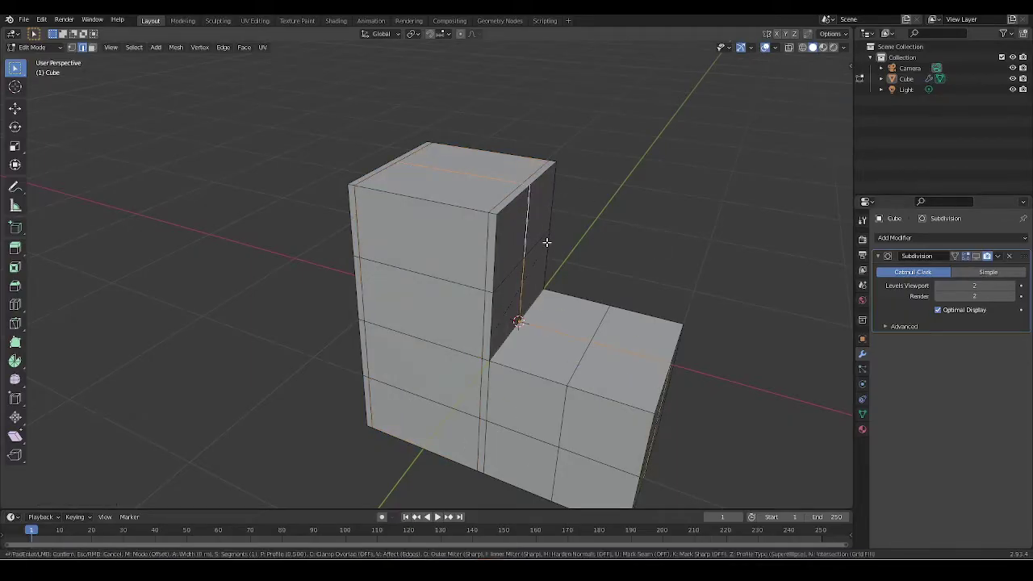
key("0")
key("5")
key("BackSpace")
type(".85")
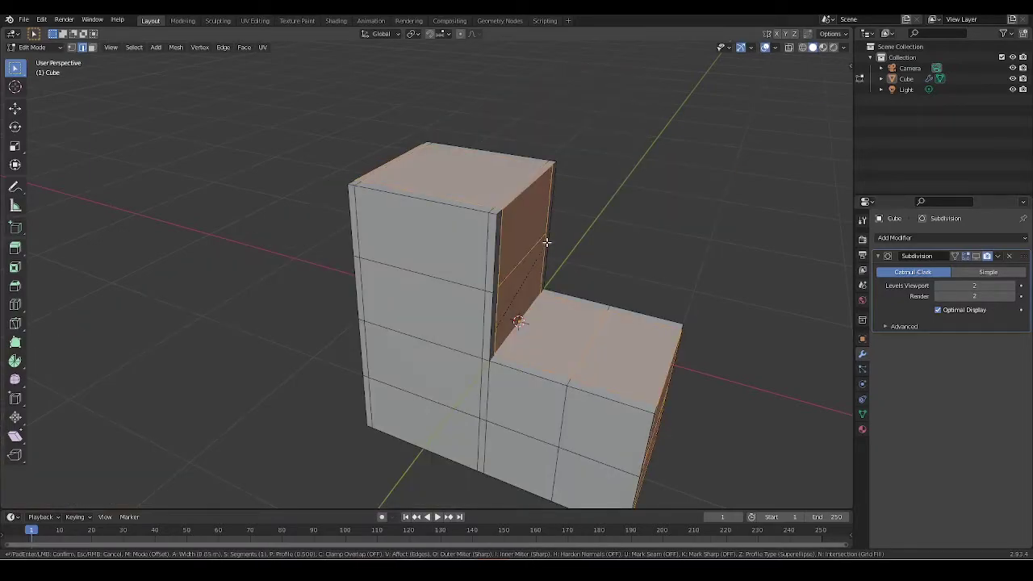
key("Return")
Bevel the centre loop across the low front section with a width of 0.45 m.
middle_click_drag(682, 309, 565, 331)
left_click(529, 340, "alt")
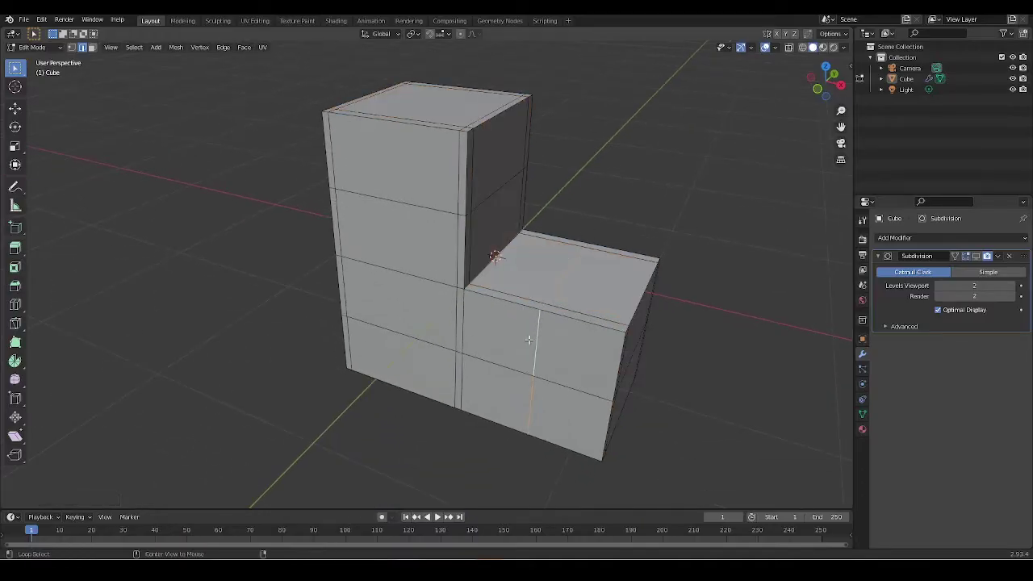
key("ctrl+b")
type("0.45")
key("Return")
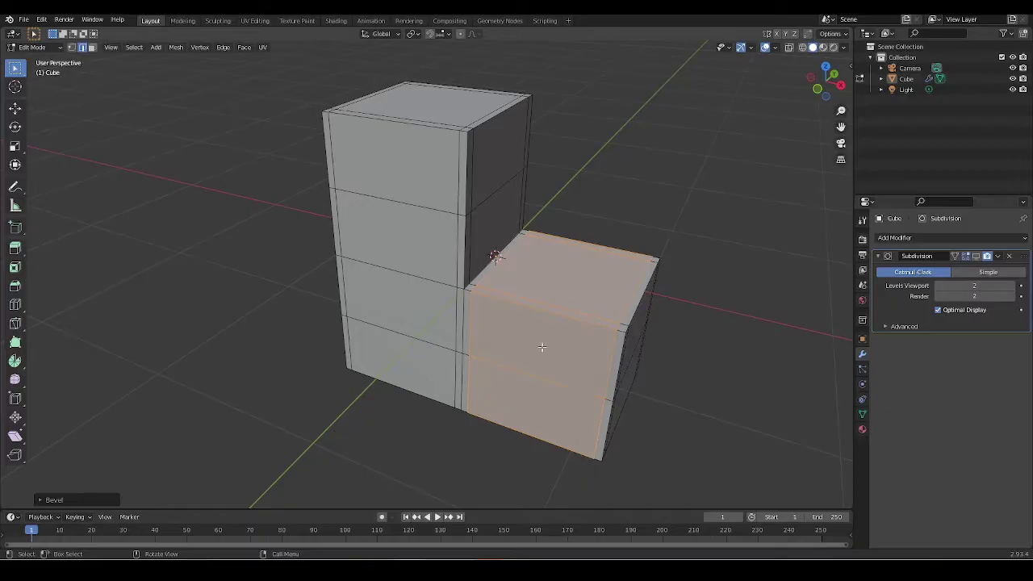
Bevel the horizontal centre loops around the base and the tall section into support loops near the block's edges.
key("alt+a")
left_click(484, 401, "alt")
key("ctrl+b")
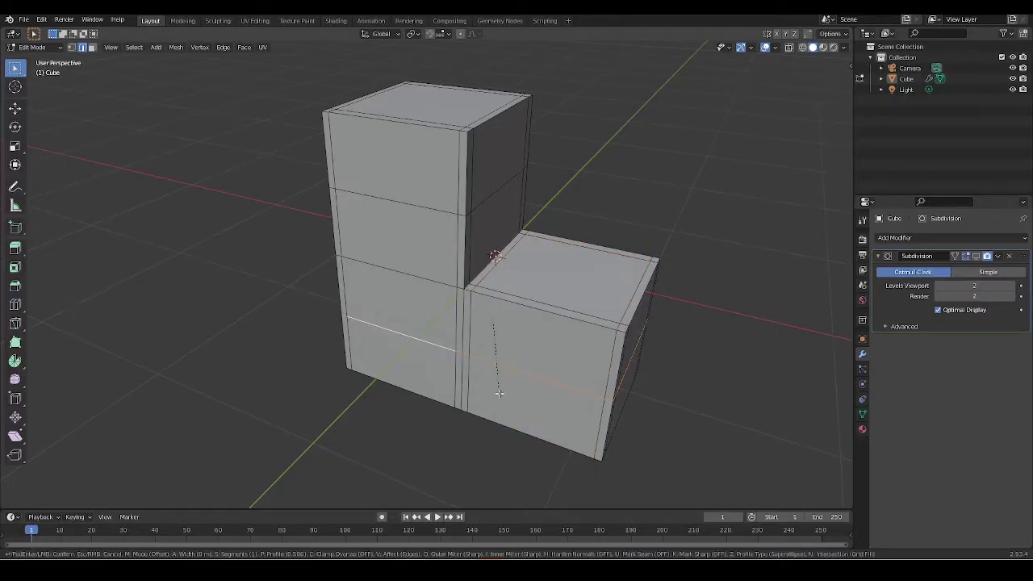
left_click(499, 393)
key("ctrl+z")
left_click(477, 202, "alt")
key("ctrl+b")
left_click(497, 292)
Return to Object Mode, select the block and show its Subdivision modifier in the viewport again.
key("Tab")
scroll(644, 237, "down", 3)
middle_click_drag(618, 288, 542, 234)
scroll(542, 234, "up", 3)
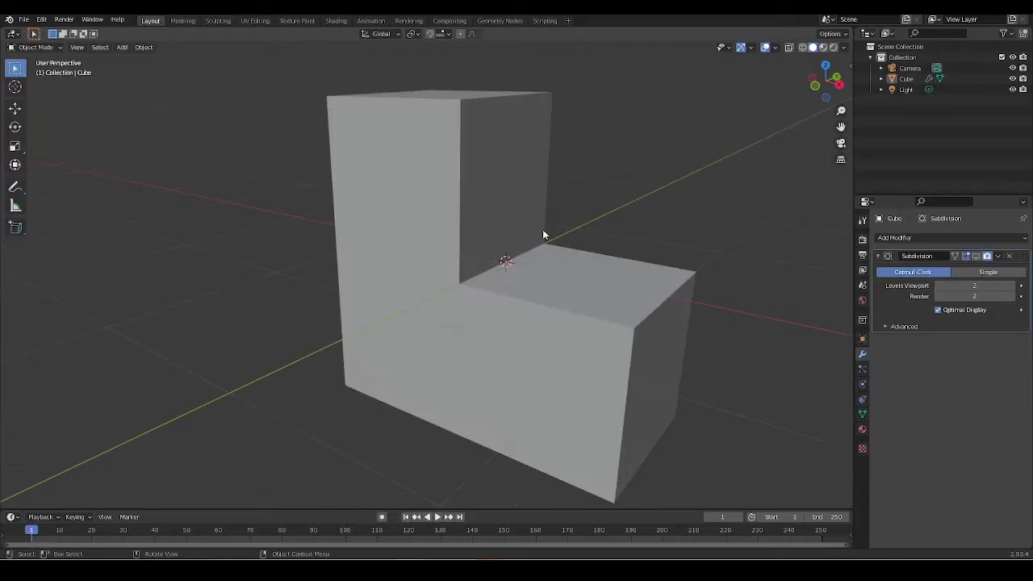
left_click(542, 234)
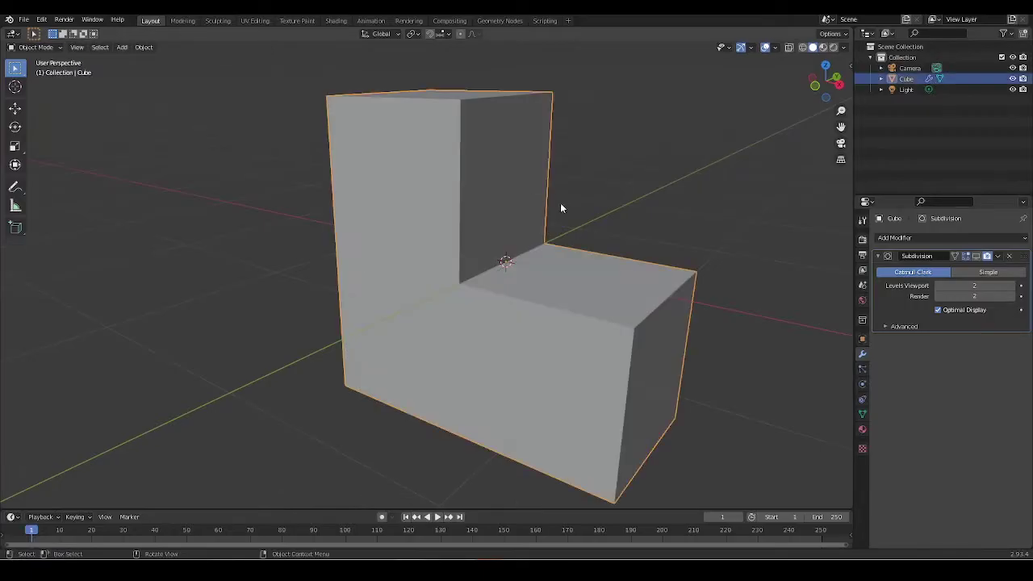
left_click(975, 256)
middle_click_drag(632, 363, 565, 314)
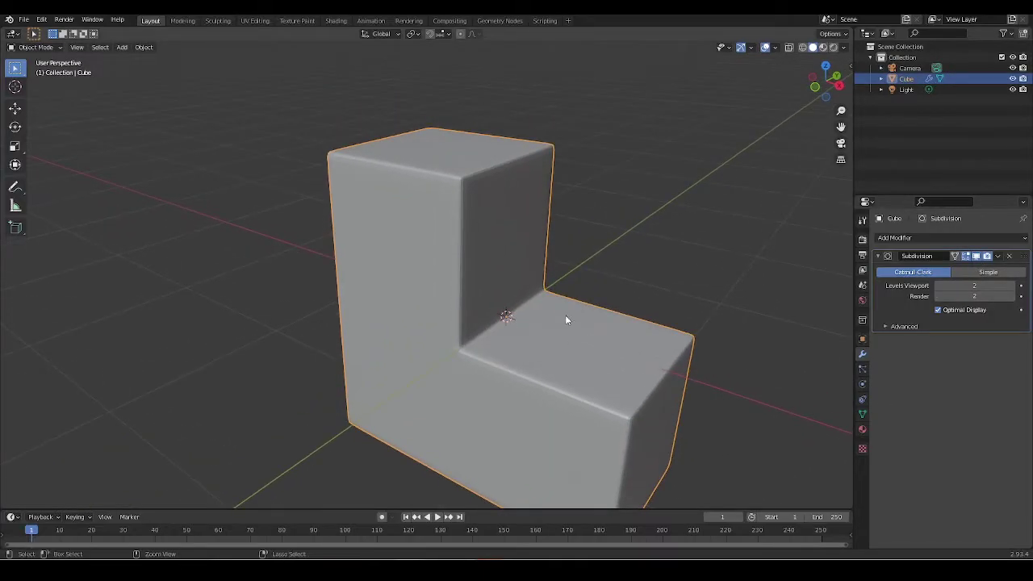
Apply smooth shading to the L-shaped block.
right_click(506, 207)
left_click(508, 208)
left_click(626, 211)
Set the Subdivision modifier's viewport level to 3.
middle_click_drag(554, 230, 745, 279, "ctrl")
left_click(972, 286)
type("3")
key("Return")
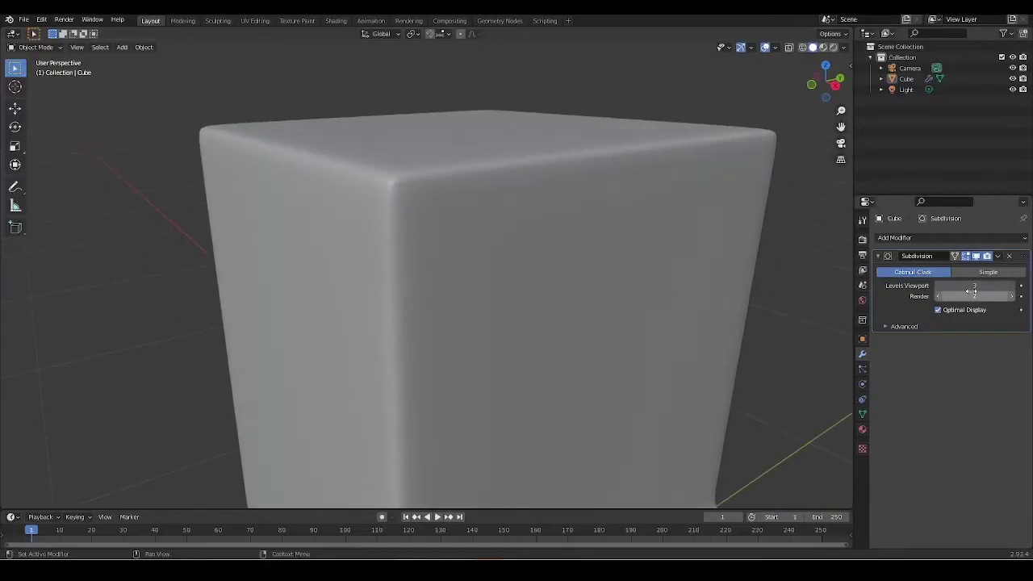
Examine the smooth-shaded L-shaped block from several angles, comparing its Edit Mode cage with the Object Mode result.
scroll(581, 254, "down", 4)
middle_click_drag(581, 254, 565, 295)
key("Tab")
key("Tab")
middle_click_drag(534, 237, 530, 333, "ctrl")
key("Tab")
key("Tab")
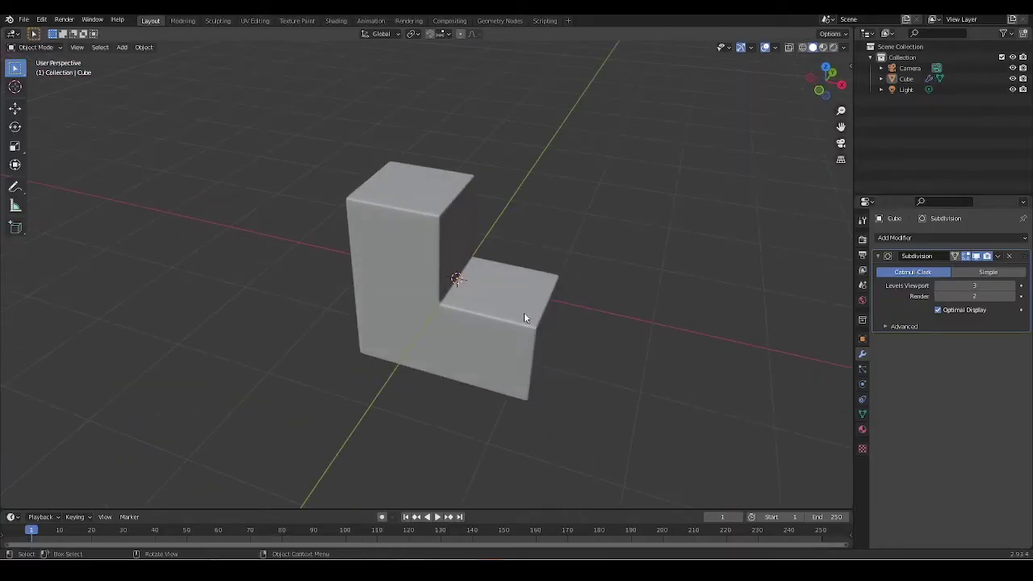
middle_click_drag(592, 427, 573, 356)
middle_click_drag(548, 319, 532, 327)
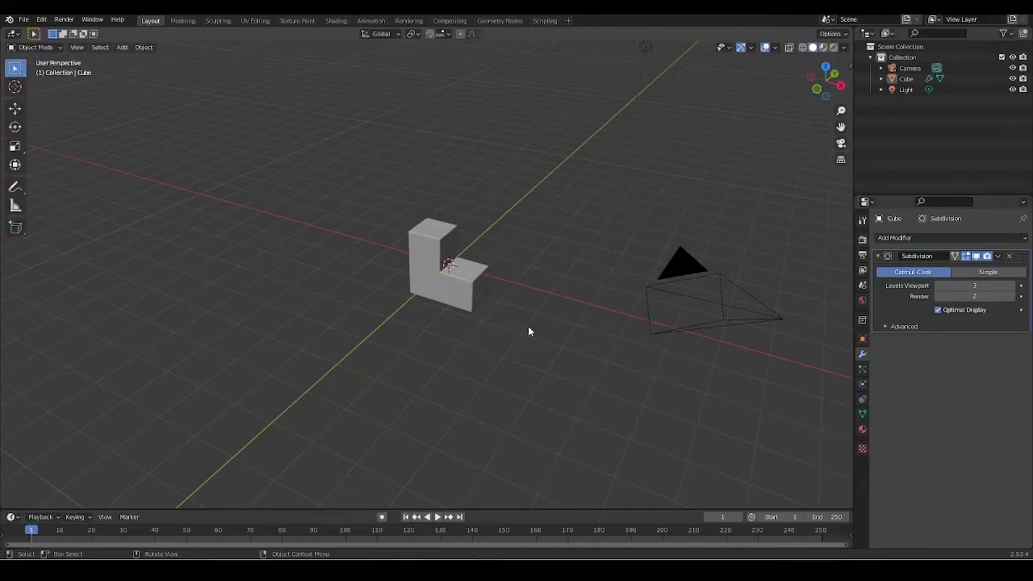
middle_click_drag(535, 358, 497, 293, "ctrl")
scroll(508, 307, "up", 2)
Select the block and inspect its support loops in Edit Mode, particularly along the upper edges and the inner corner.
left_click(517, 319)
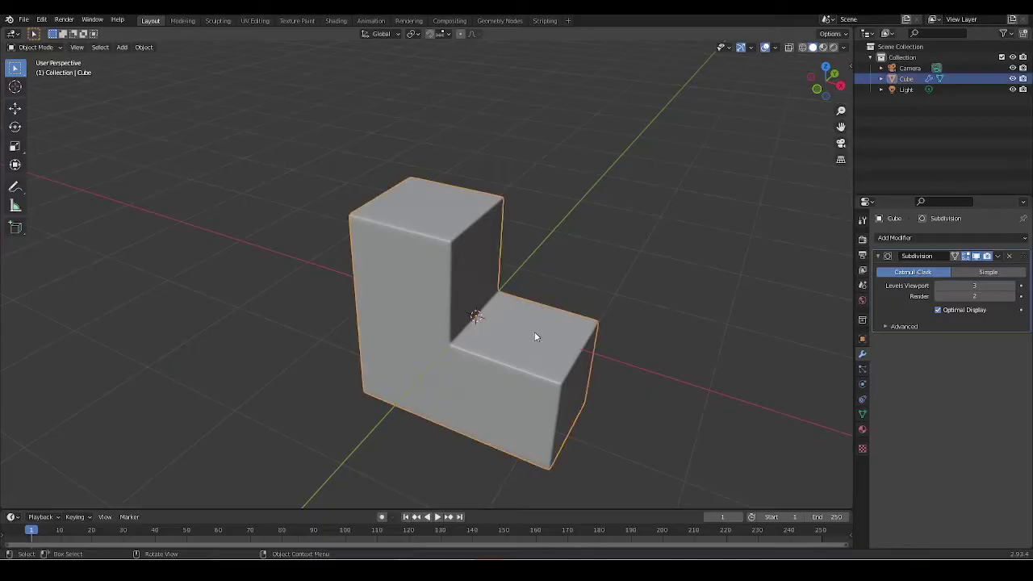
scroll(553, 397, "down", 2)
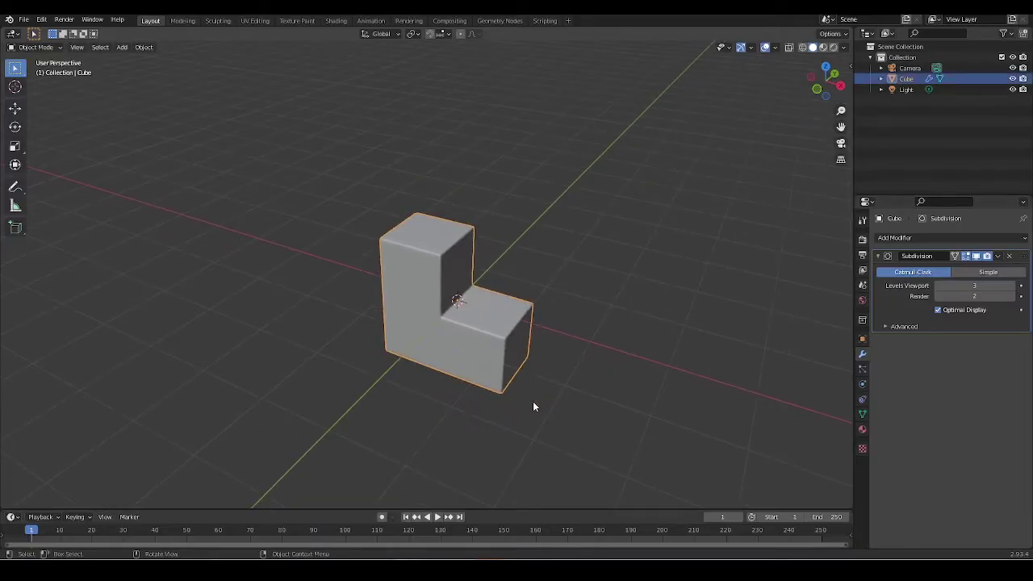
middle_click_drag(498, 371, 489, 326)
scroll(498, 335, "up", 3)
scroll(488, 323, "up", 3)
key("Tab")
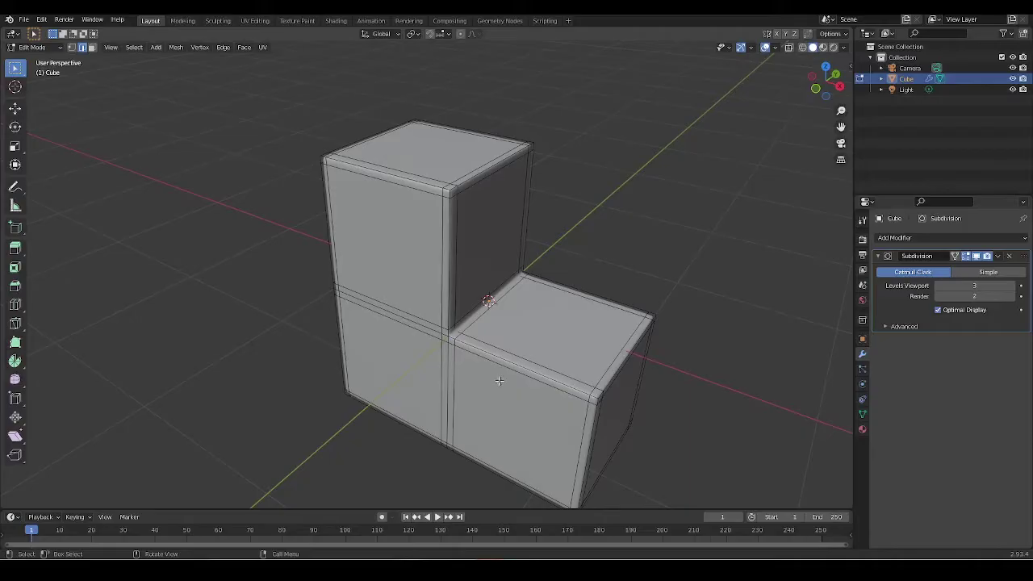
middle_click_drag(491, 356, 525, 361)
scroll(500, 311, "up", 2)
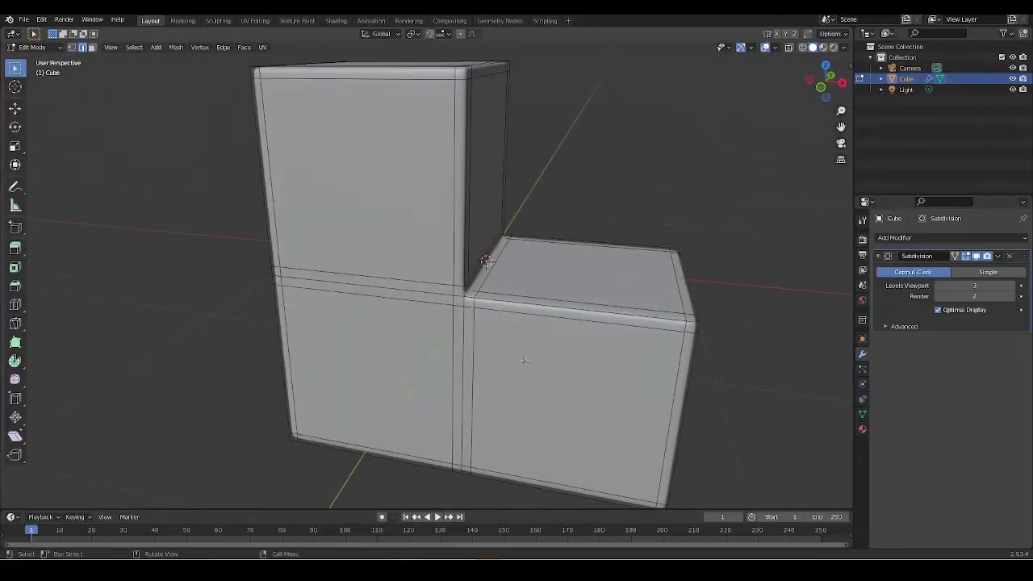
middle_click_drag(506, 305, 527, 387)
key("Tab")
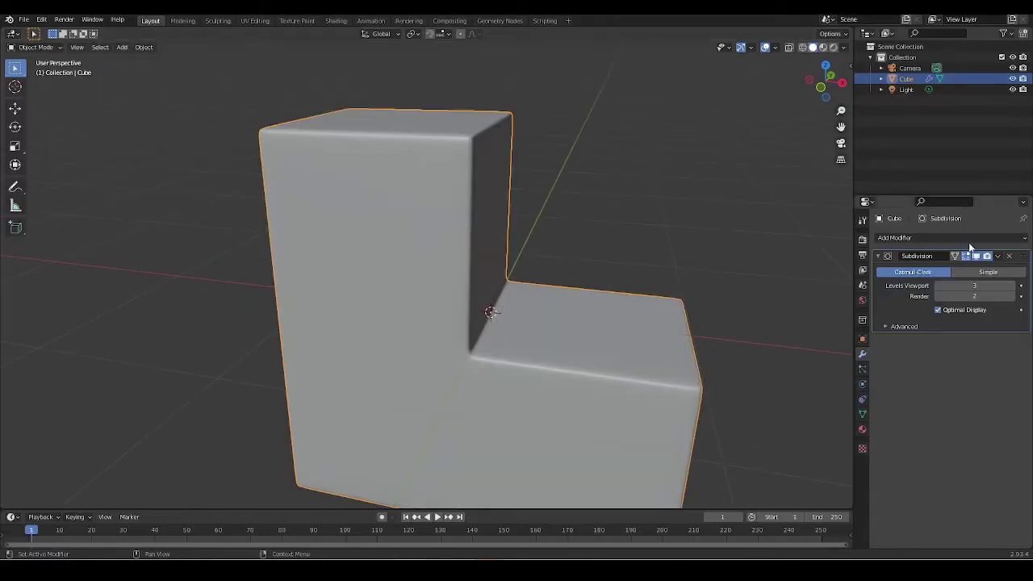
Hide the Subdivision modifier in the viewport and inspect the unsmoothed cage where the support loops cross at the inner corner.
middle_click_drag(629, 258, 497, 321)
key("Tab")
scroll(494, 302, "up", 4)
left_click(476, 319)
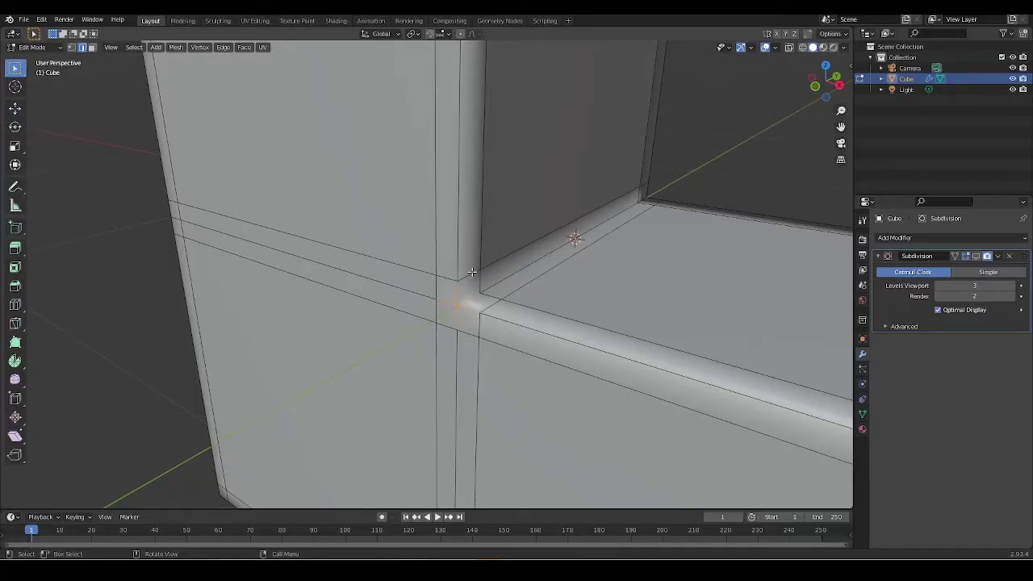
scroll(484, 236, "down", 4)
middle_click_drag(489, 240, 544, 406)
scroll(509, 315, "up", 2)
middle_click_drag(509, 314, 469, 276)
middle_click_drag(494, 300, 525, 269)
scroll(554, 384, "down", 5)
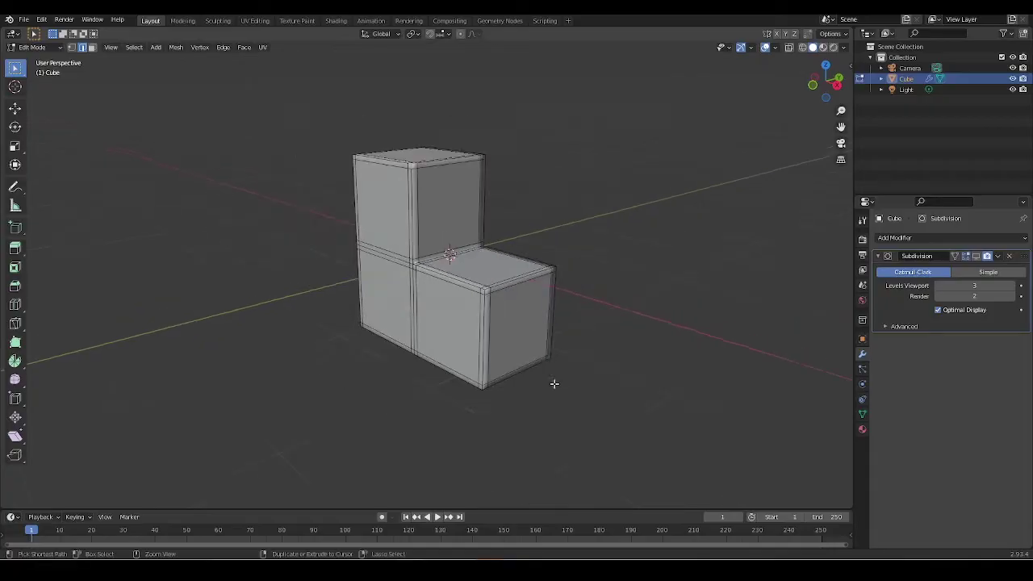
key("Tab")
middle_click_drag(493, 301, 525, 286)
key("Tab")
key("Tab")
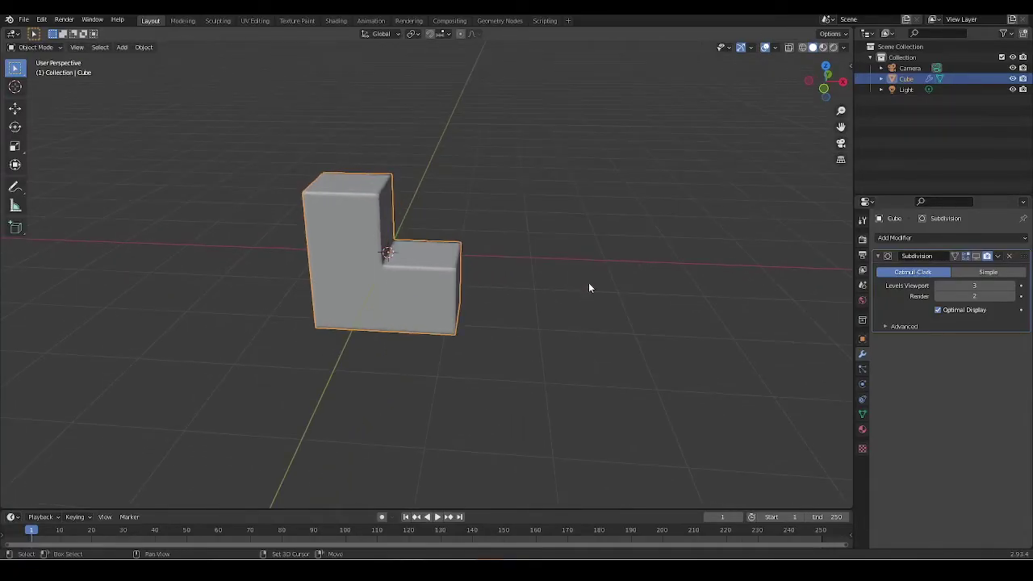
Duplicate the L-shaped block and place the copy beside the original along the X direction.
key("shift+d")
left_click(755, 285)
middle_click_drag(754, 285, 691, 270)
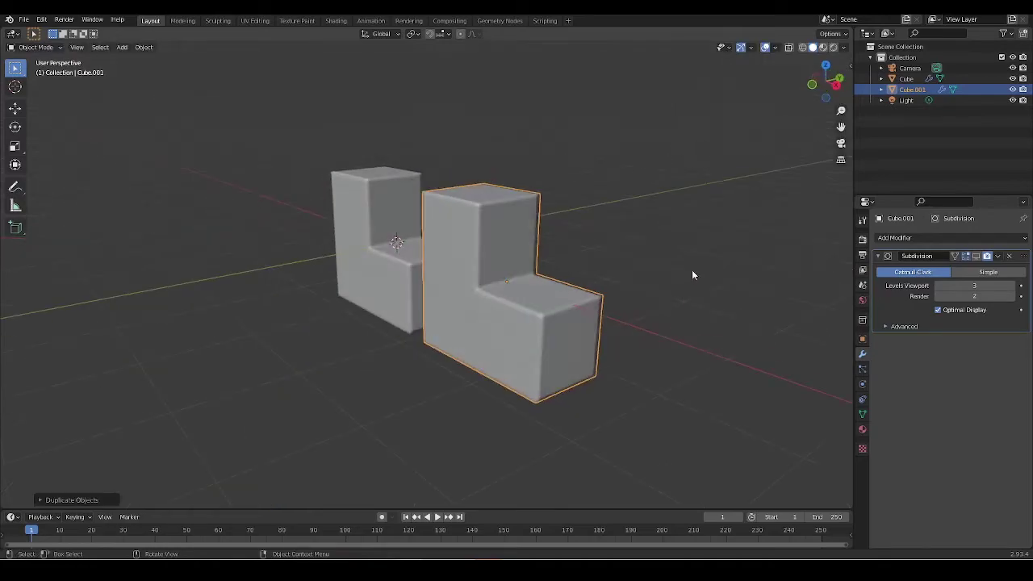
left_click(596, 287)
scroll(596, 287, "up", 6)
middle_click_drag(577, 278, 560, 326)
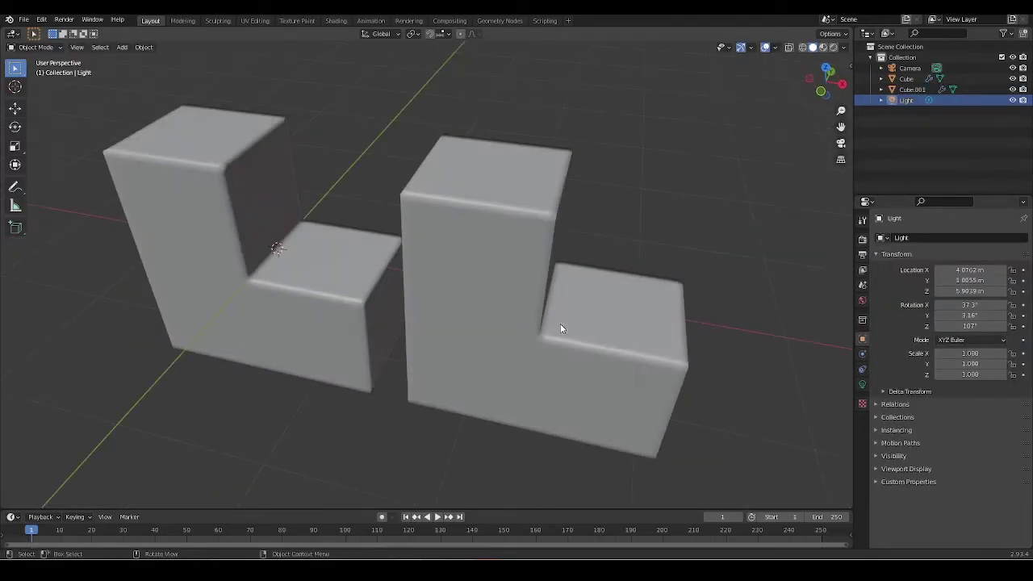
Enter Edit Mode on the copied block and dissolve the bevelled support loops along its outer edges.
left_click(560, 327)
key("Tab")
middle_click_drag(537, 240, 512, 233)
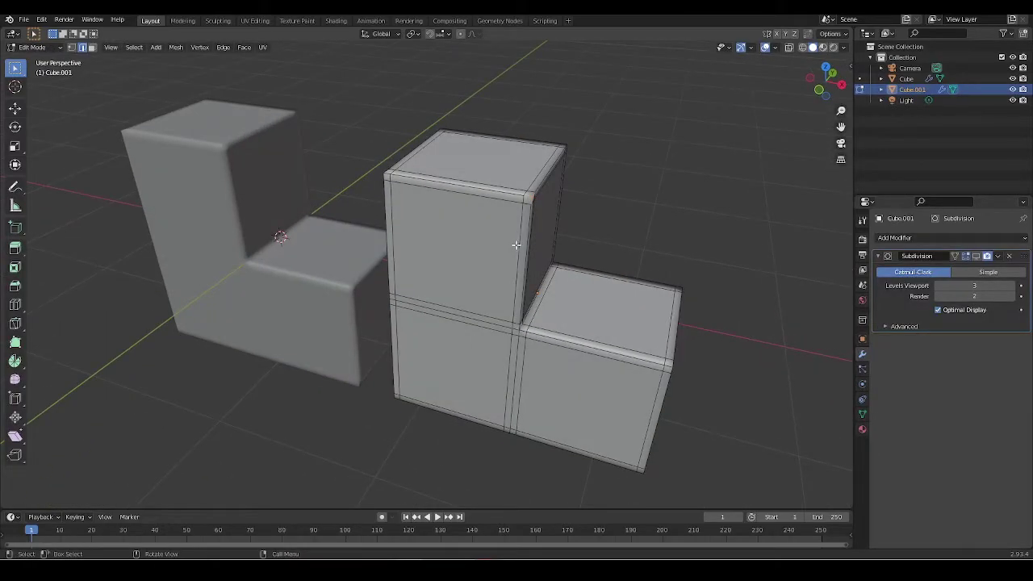
middle_click_drag(604, 256, 521, 251)
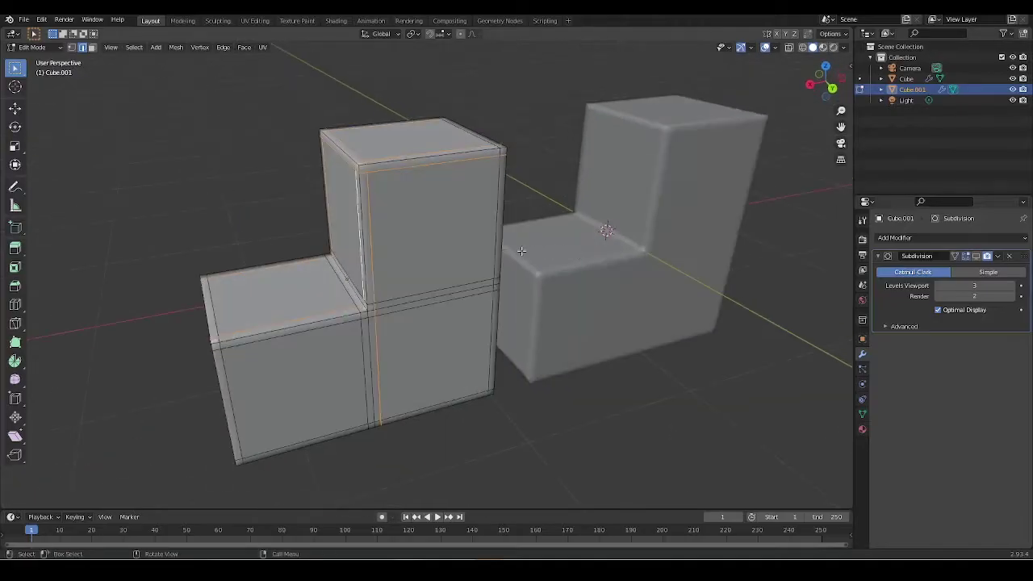
middle_click_drag(465, 311, 461, 321)
key("ctrl+x")
middle_click_drag(556, 319, 584, 274)
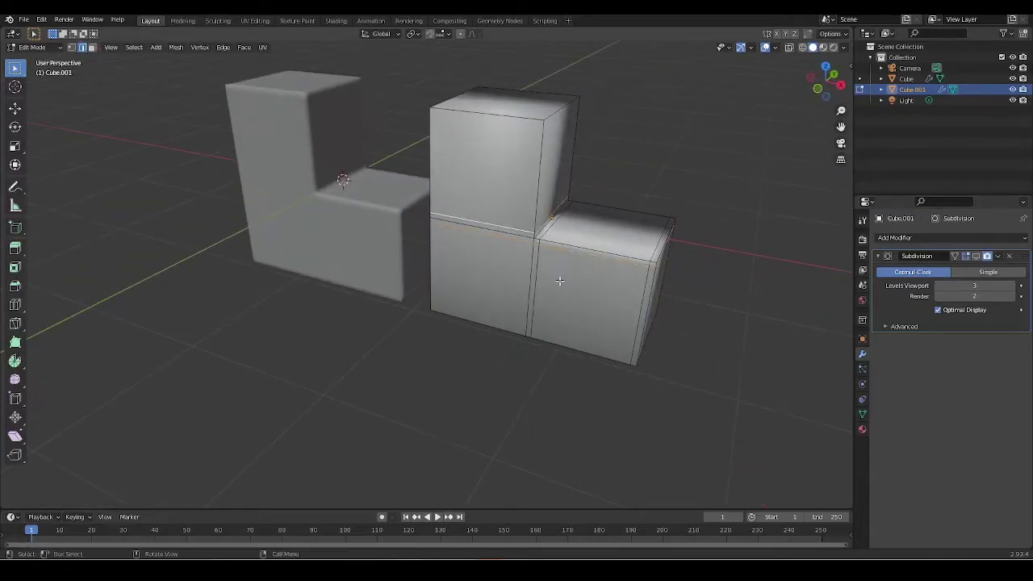
Dissolve the extra horizontal and vertical support loops beside the copy's inner corner.
key("x")
left_click(560, 431)
scroll(550, 319, "up", 3)
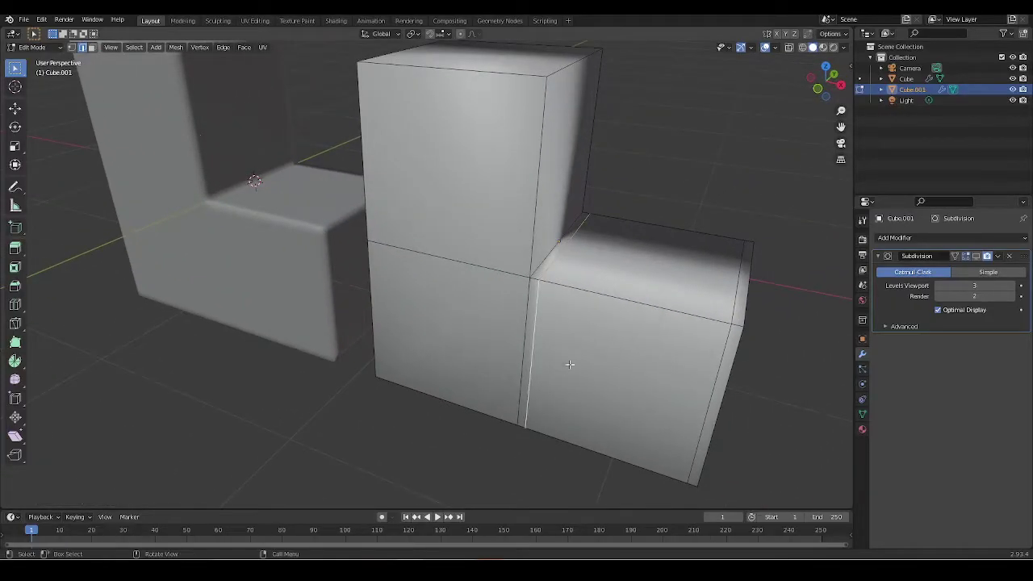
key("ctrl+x")
Connect the inner-corner vertex to the opposite bottom-corner vertex with a diagonal edge on both L-shaped side faces.
key("KP_1")
middle_click_drag(589, 369, 624, 295)
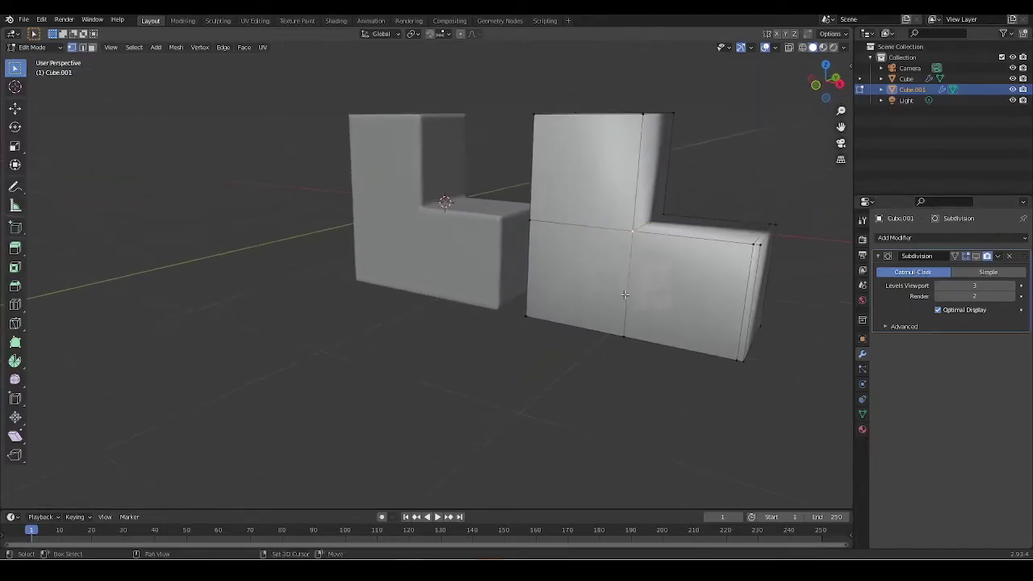
middle_click_drag(546, 307, 584, 353)
scroll(637, 266, "up", 4)
middle_click_drag(637, 266, 551, 300)
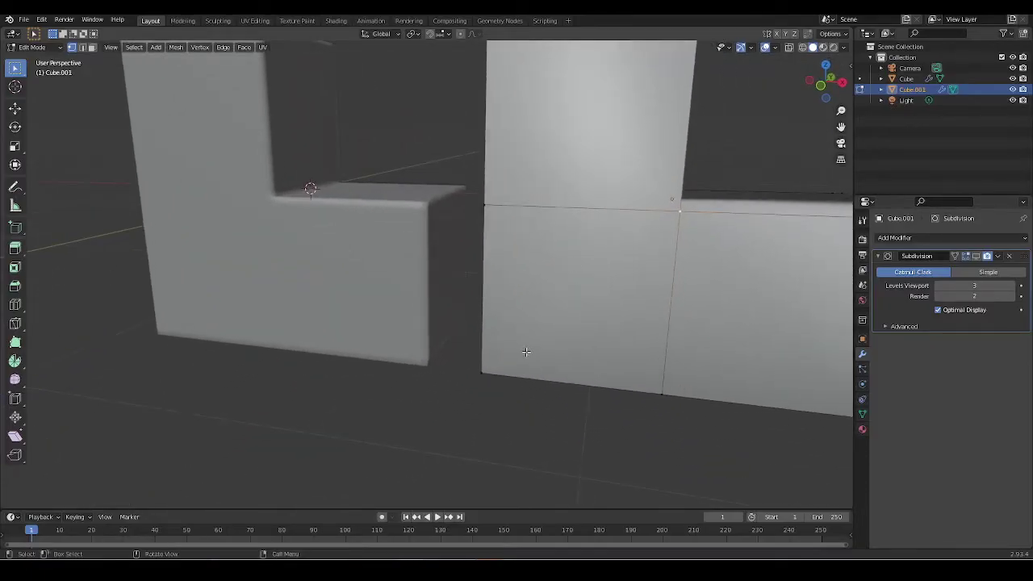
scroll(651, 242, "down", 5)
middle_click_drag(651, 242, 427, 338)
middle_click_drag(549, 390, 560, 353)
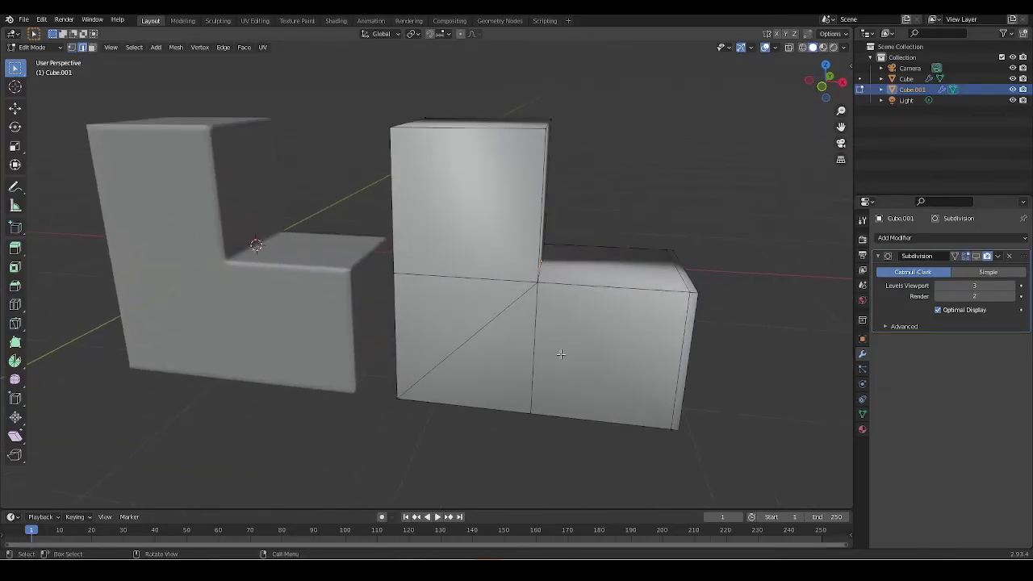
Dissolve the straight horizontal and vertical edges meeting at the inner corner, keeping the diagonals on both L-shaped faces.
middle_click_drag(493, 421, 492, 342)
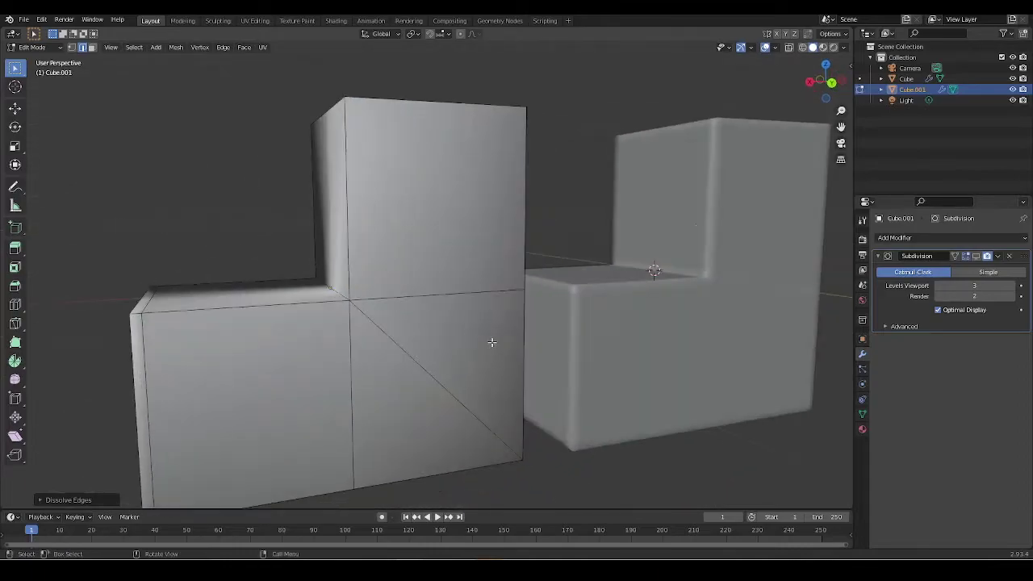
key("shift+s")
middle_click_drag(452, 473, 484, 266)
right_click(515, 273)
scroll(524, 275, "down", 2)
Add a lengthwise loop cut around the copied block, running over its tall section and base between the two L-shaped faces.
key("ctrl+r")
left_click(482, 260)
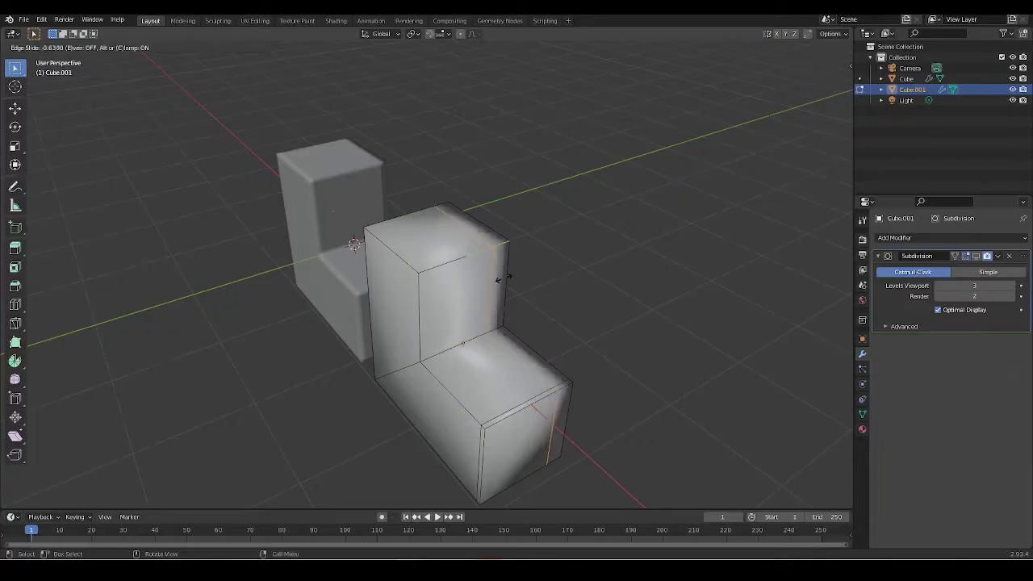
left_click(492, 289)
Add a slanted loop cut across the copy's tall section, above the diagonal edge.
middle_click_drag(500, 302, 476, 289)
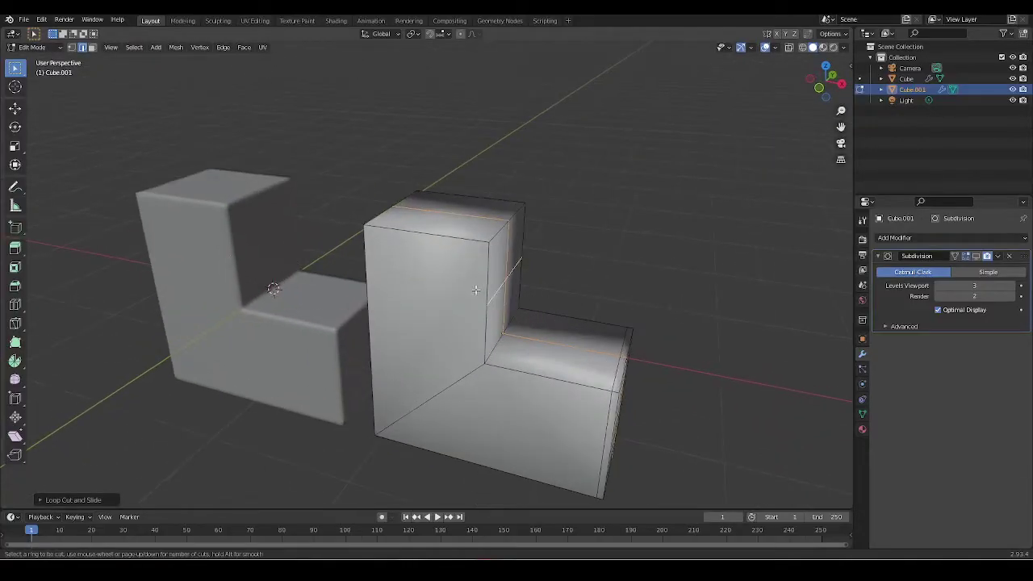
key("Escape")
middle_click_drag(574, 288, 602, 362)
key("Escape")
left_click(478, 339)
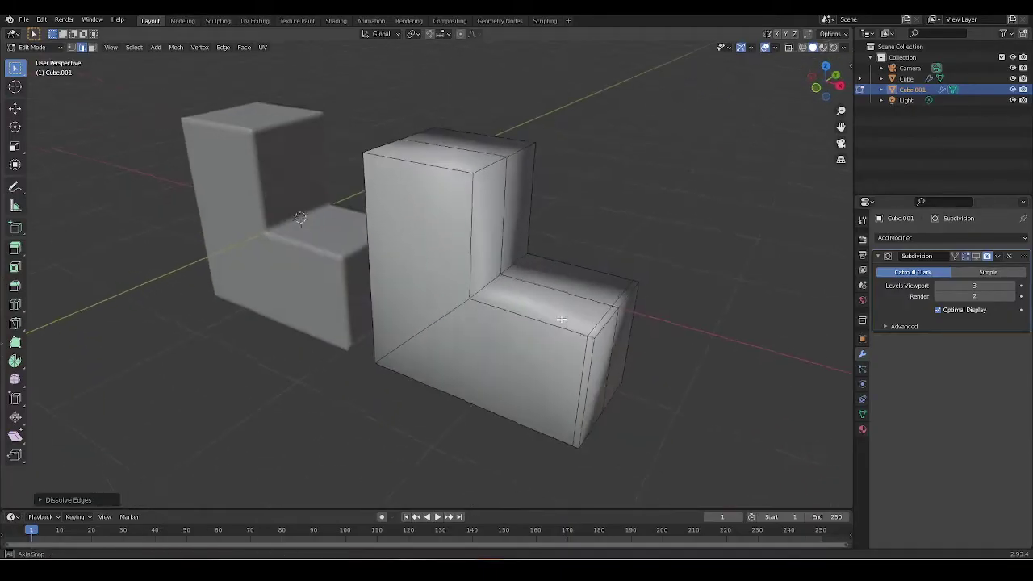
key("ctrl+r")
left_click(532, 279)
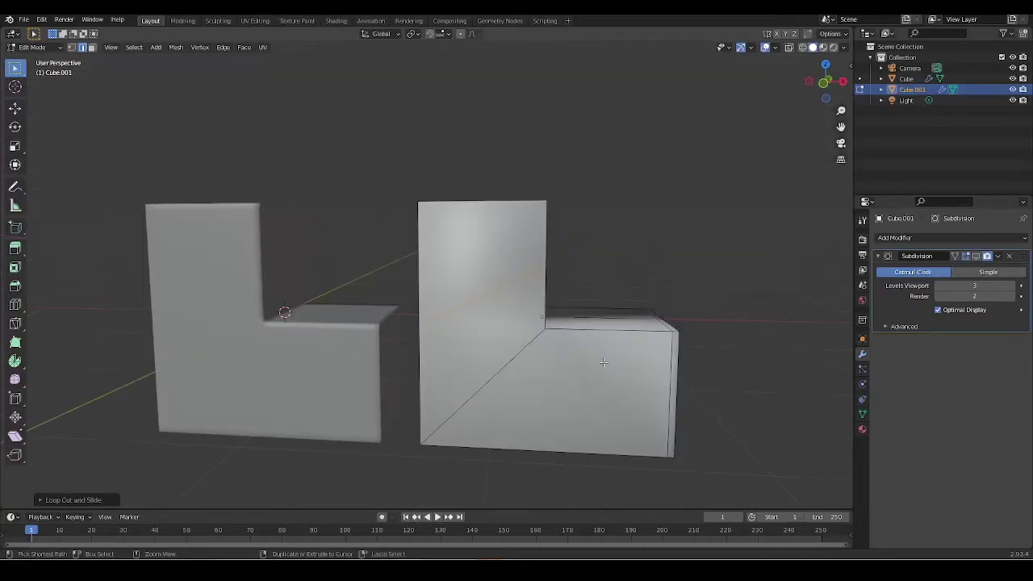
Dissolve the remaining vertical support loop near the short end of the copy's base.
key("x")
left_click(601, 415)
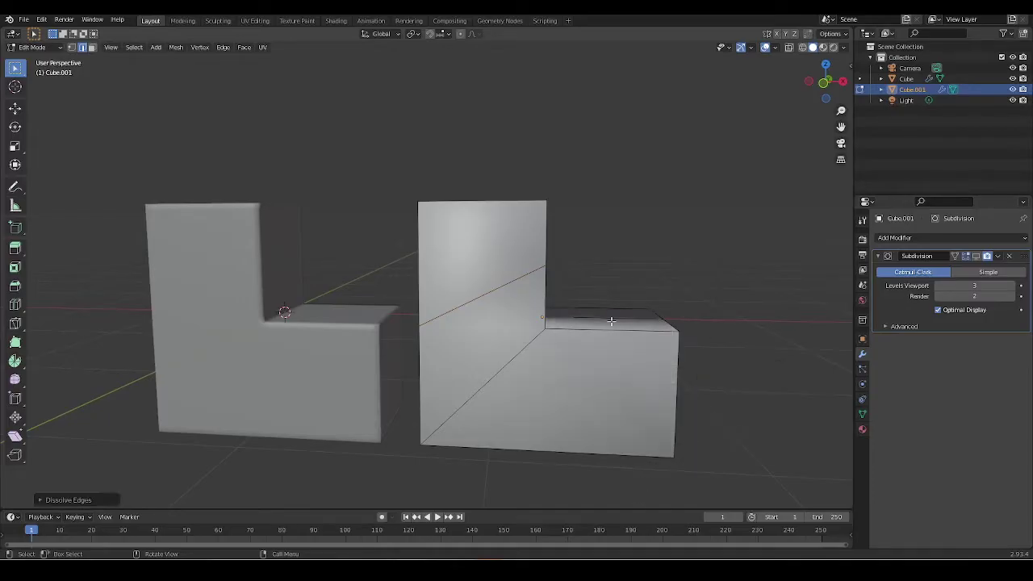
middle_click_drag(608, 330, 644, 244)
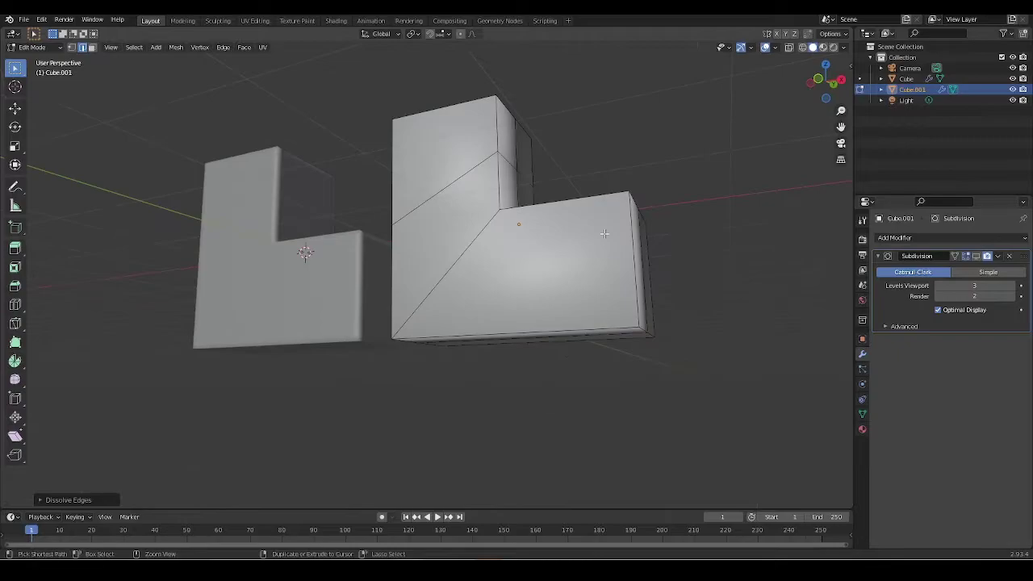
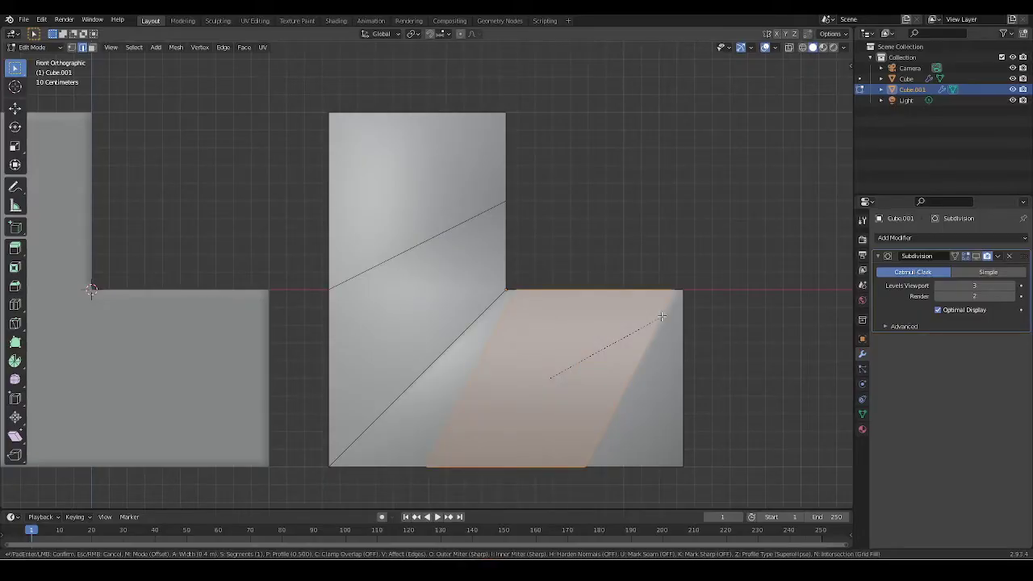
In front view, bevel the slanted loops across the base (width 0.4 m) and the tall section to spread them towards the edges.
key("Return")
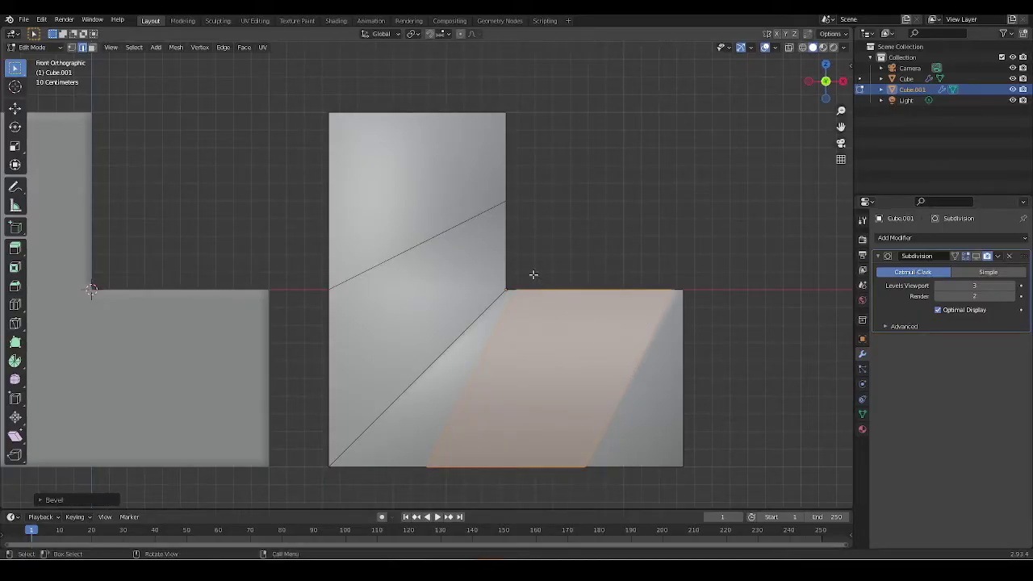
left_click(470, 219)
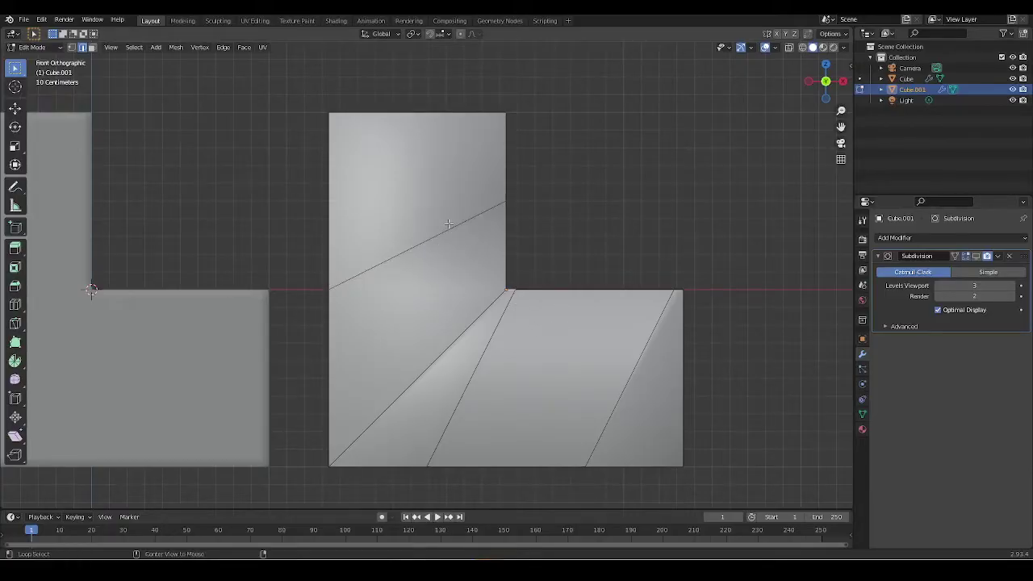
key("ctrl+b")
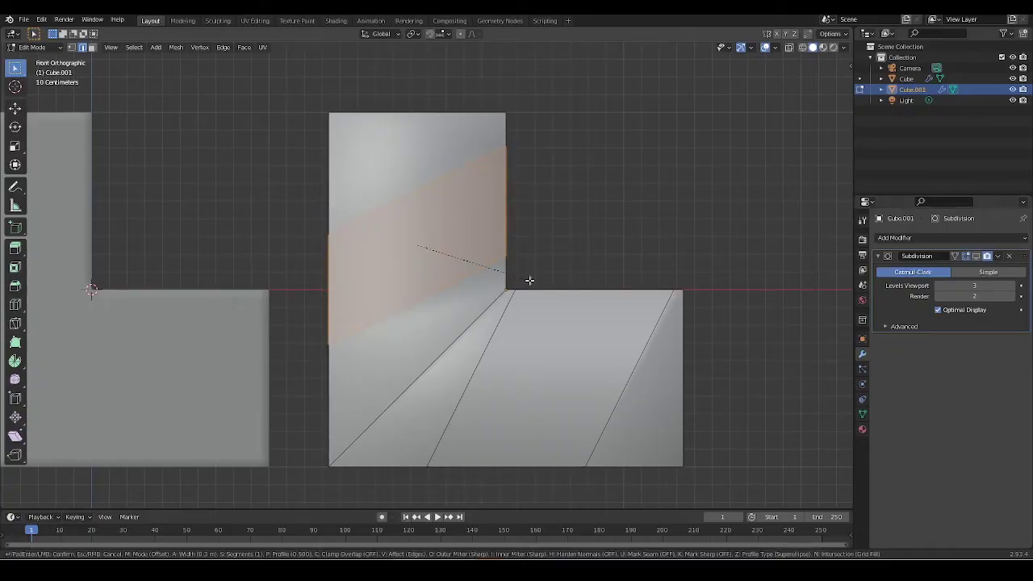
key("Return")
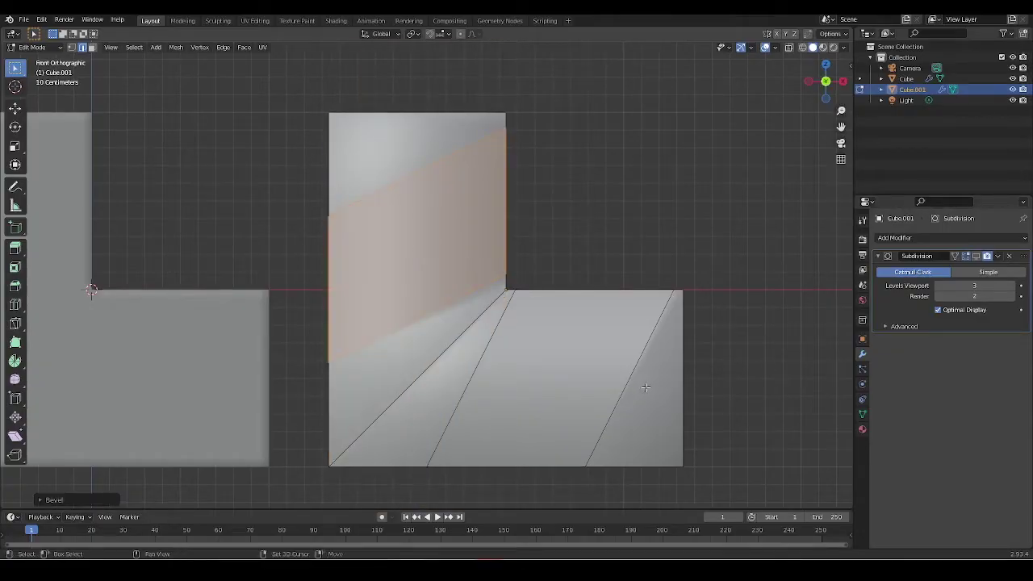
Switch to wireframe display and vertex selection, and select the bottom end of the slanted loop nearest the base's short end.
key("alt+z")
left_click(586, 420)
middle_click_drag(620, 433, 594, 365, "shift")
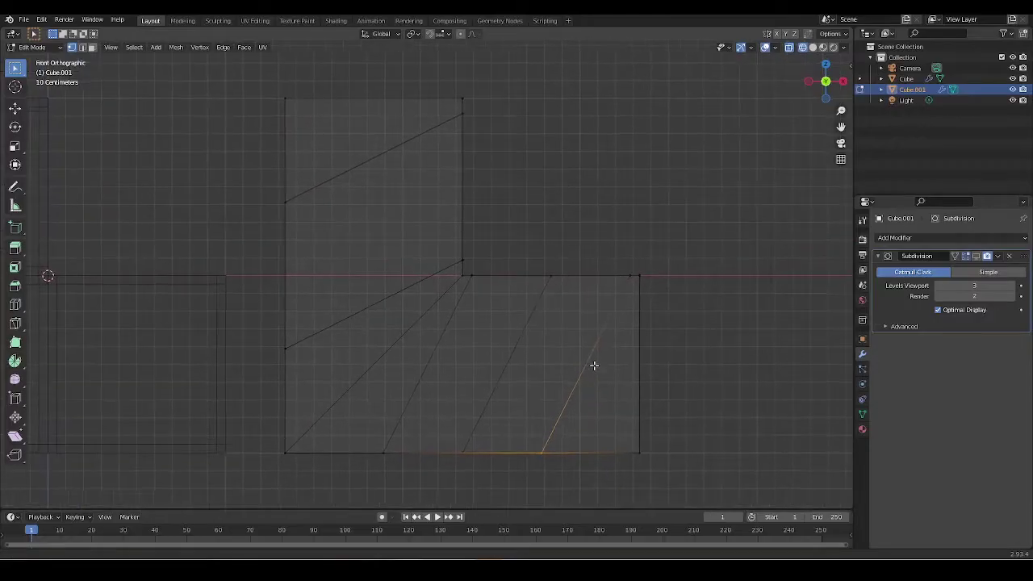
middle_click_drag(637, 308, 651, 272, "shift")
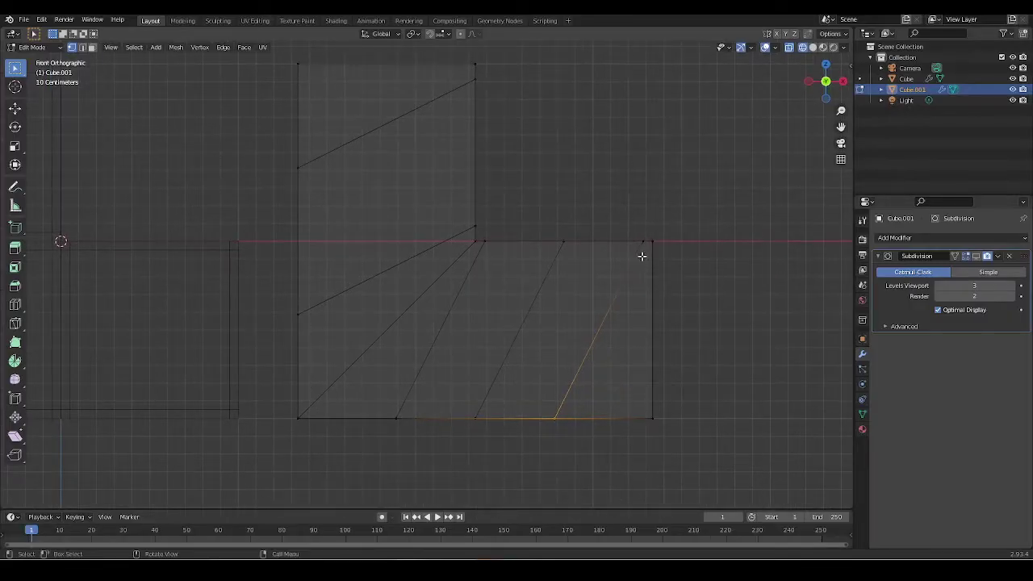
key("g")
key("z")
key("x")
key("Escape")
Turn on snapping with Vertex as the snap target and clear the vertex selection.
left_click(443, 37)
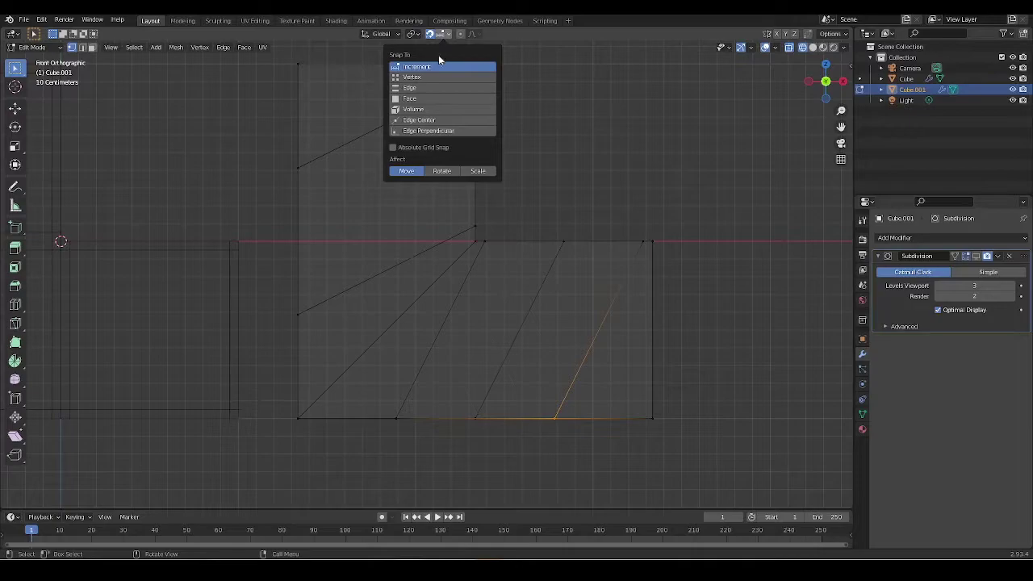
left_click(425, 77)
left_click(609, 321)
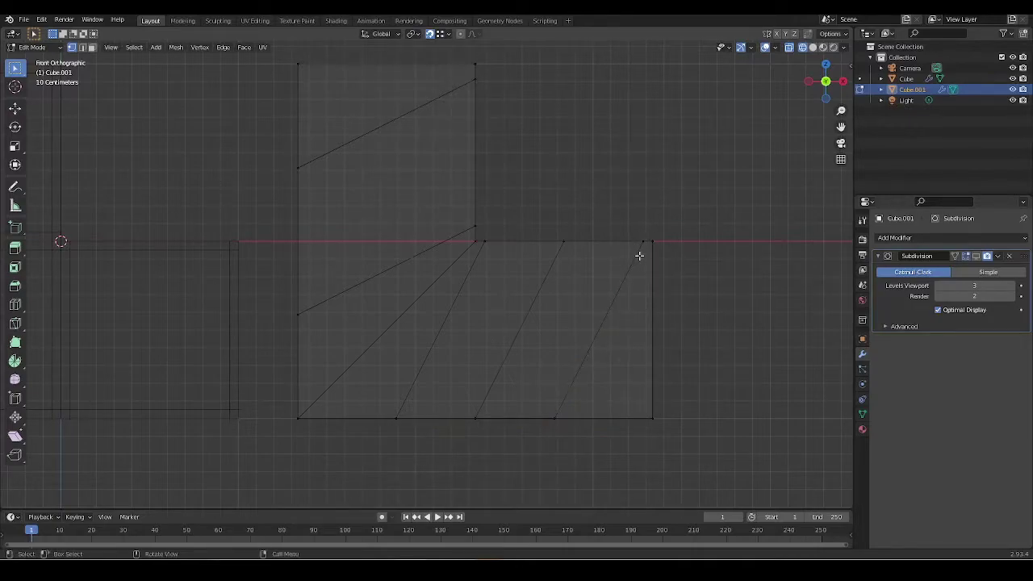
Straighten the base's outer slanted loop by moving its lower vertices along X, snapped to the loop's upper end.
left_click(589, 445)
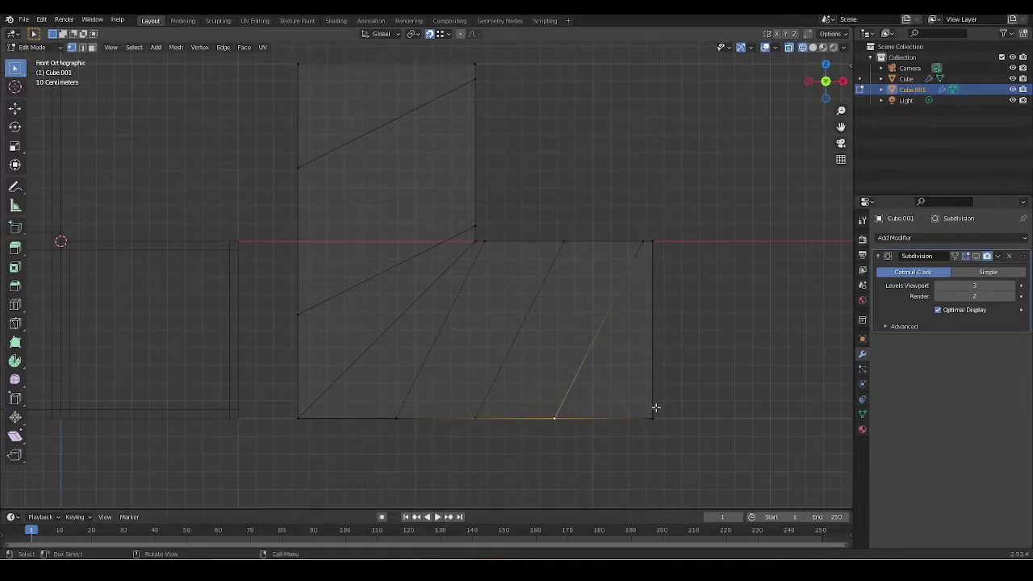
key("g")
key("x")
left_click(641, 242)
Straighten the tall section's upper slanted loop by moving its lower end along Z, snapped to the loop's higher end.
middle_click_drag(339, 158, 434, 299, "shift")
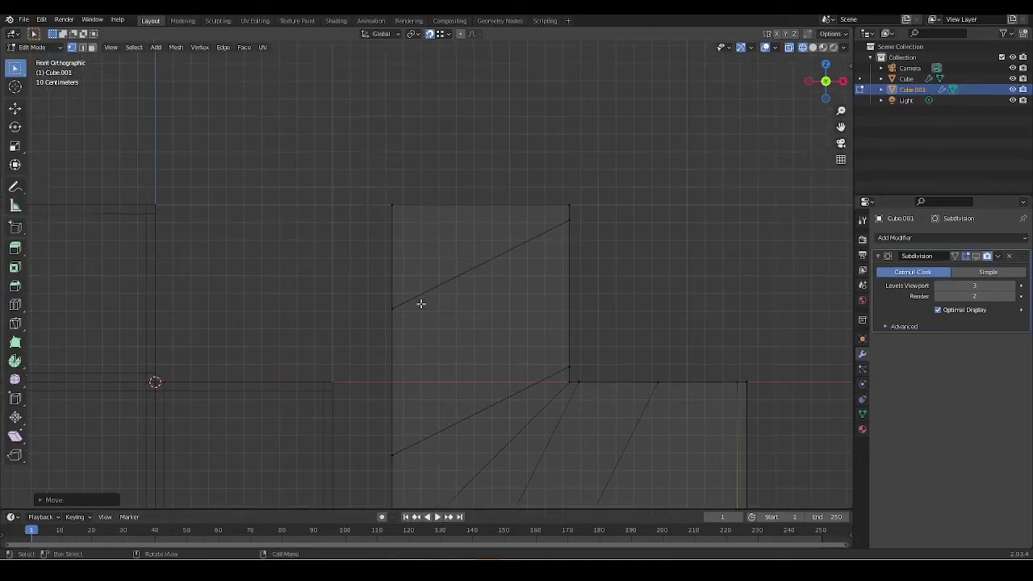
left_click(418, 302)
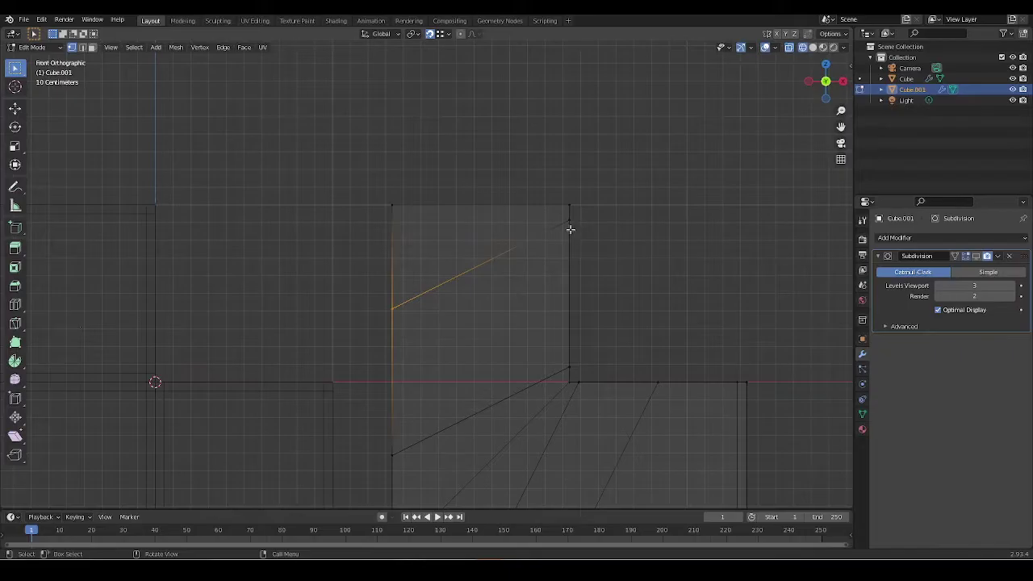
key("g")
key("z")
left_click(569, 221)
scroll(576, 362, "down", 3)
scroll(547, 346, "down", 2, "shift")
scroll(559, 339, "up", 2)
scroll(560, 339, "down", 2, "ctrl")
Return to solid display and dissolve the slanted loops on both sides of the corner diagonal.
key("z")
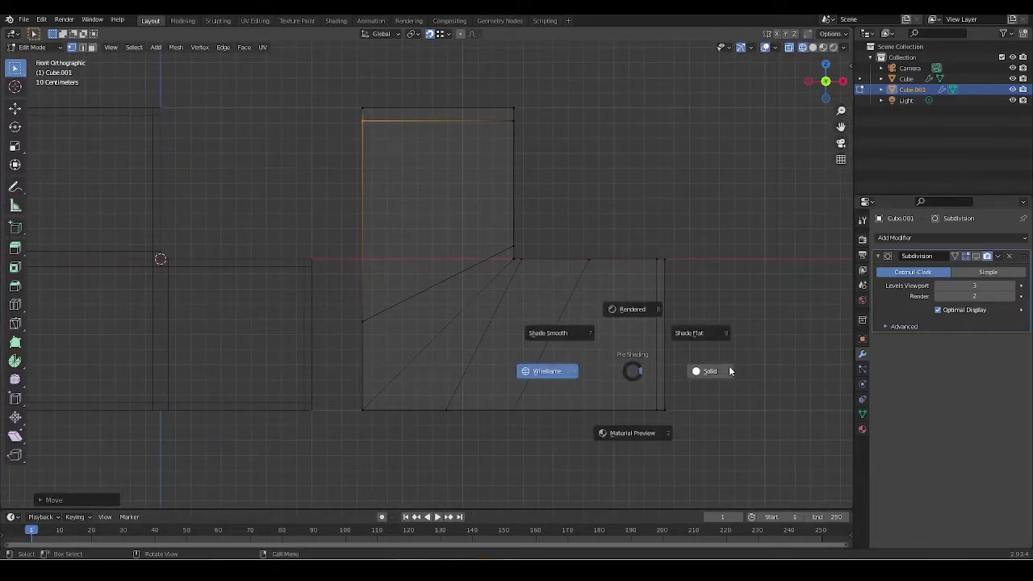
left_click(730, 376)
scroll(593, 364, "up", 1)
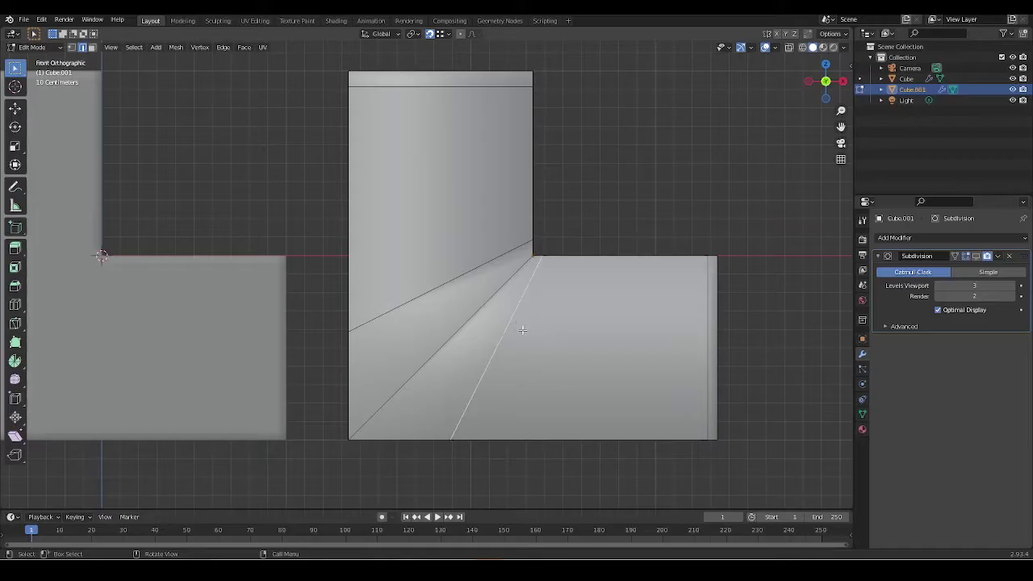
left_click(494, 455, "alt")
middle_click_drag(523, 480, 560, 447, "shift")
key("x")
left_click(578, 326)
middle_click_drag(577, 326, 539, 370, "shift")
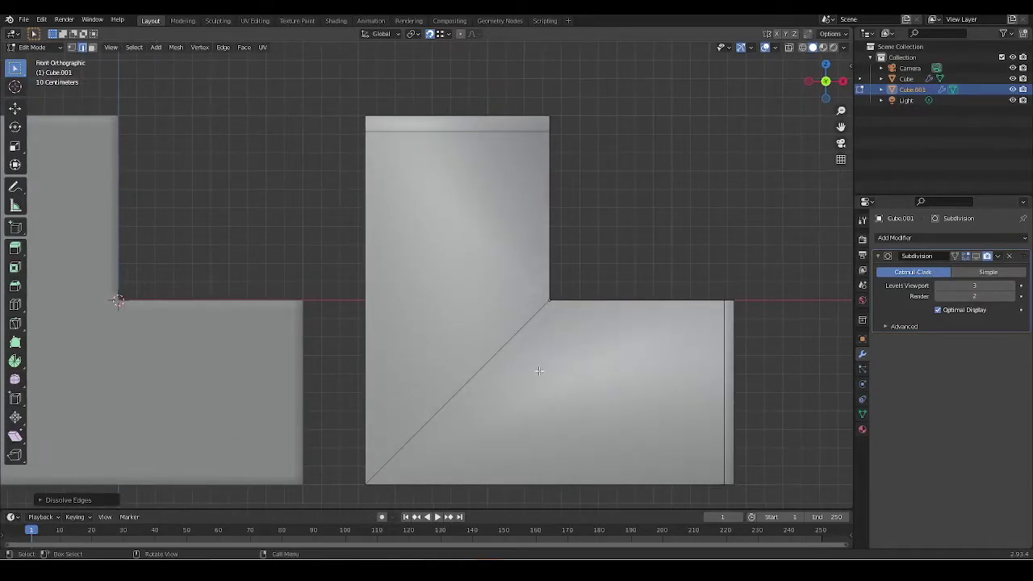
In wireframe, knife two angle-constrained cut-through lines parallel to the corner diagonal, one close to each side of it.
scroll(539, 371, "up", 1)
key("shift+z")
middle_click_drag(583, 342, 588, 309, "shift")
key("k")
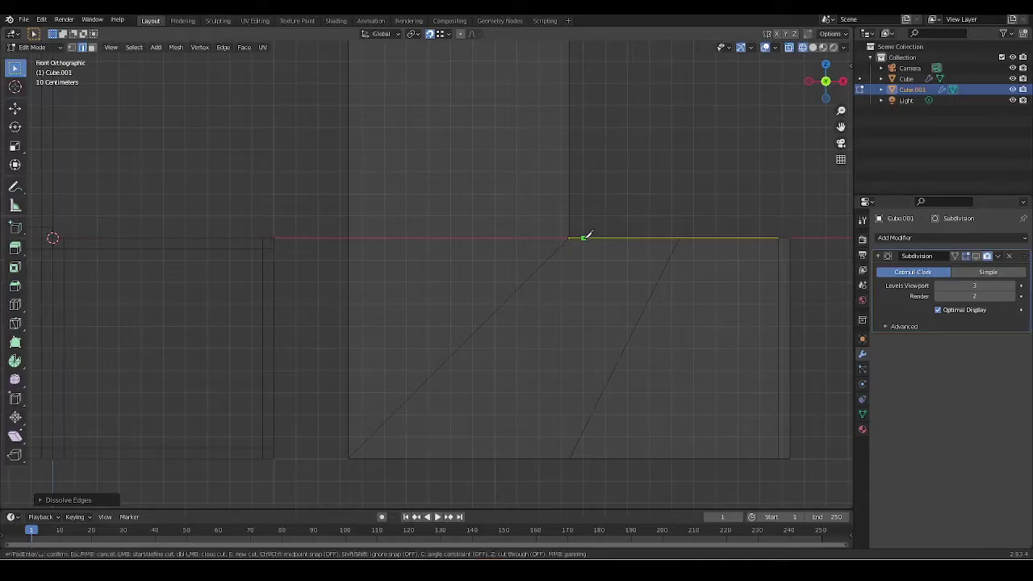
key("c")
left_click(360, 465)
key("z")
left_click(569, 237)
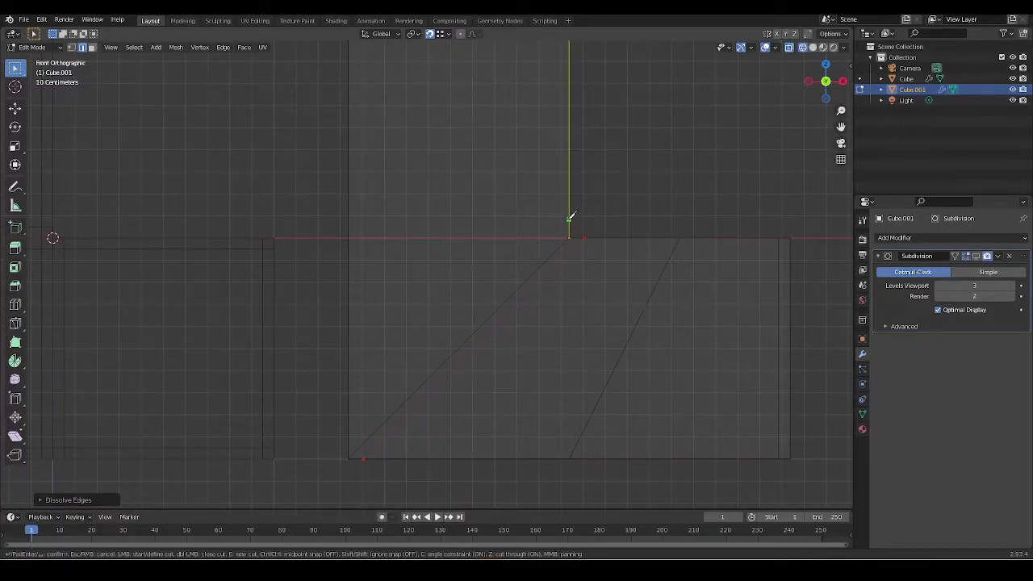
left_click(570, 224)
key("e")
key("Return")
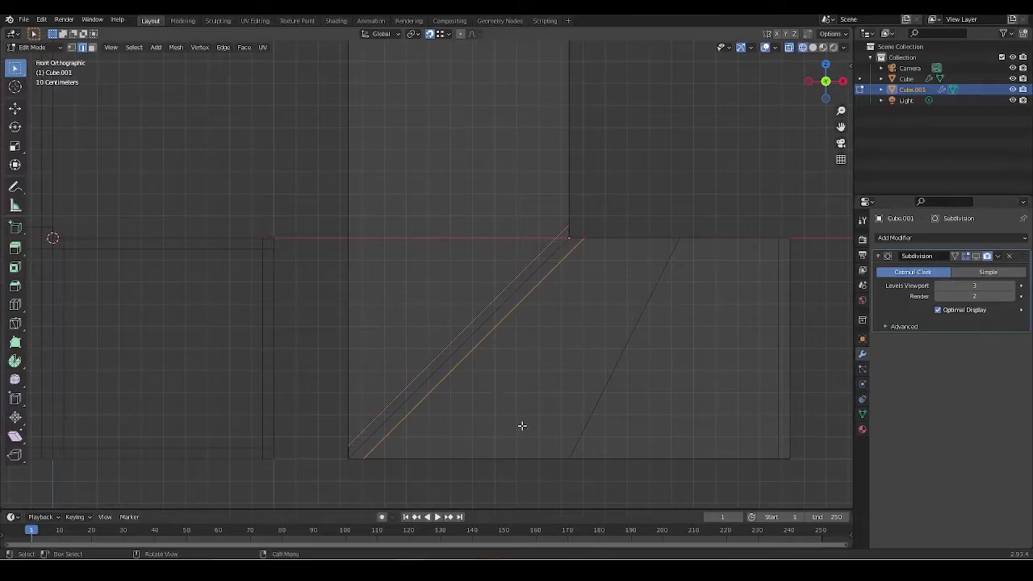
Select the leftover slanted loop on the base and examine how it runs around the block.
scroll(522, 425, "down", 2)
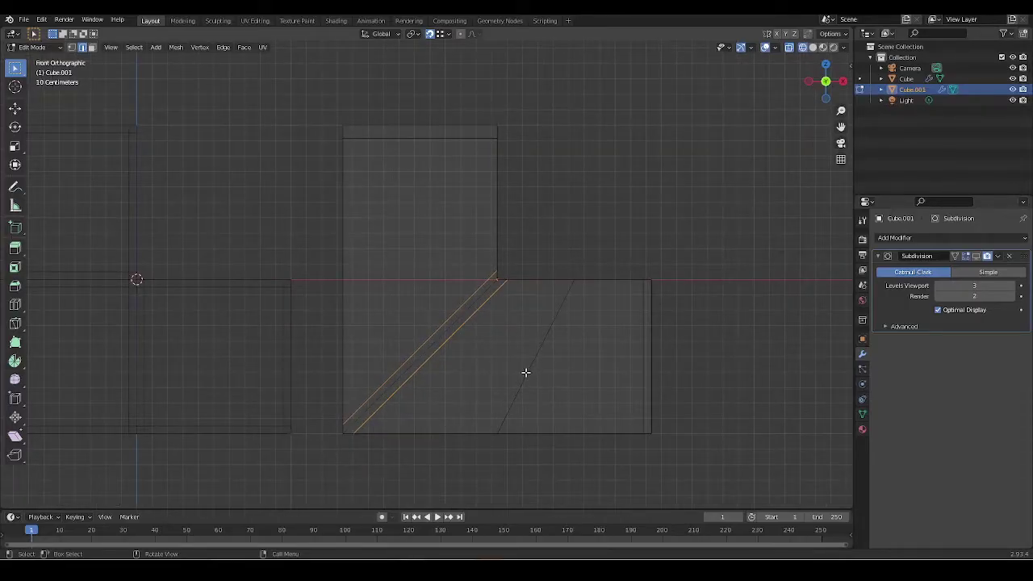
scroll(525, 367, "up", 1)
left_click(569, 344)
key("x")
left_click(551, 445)
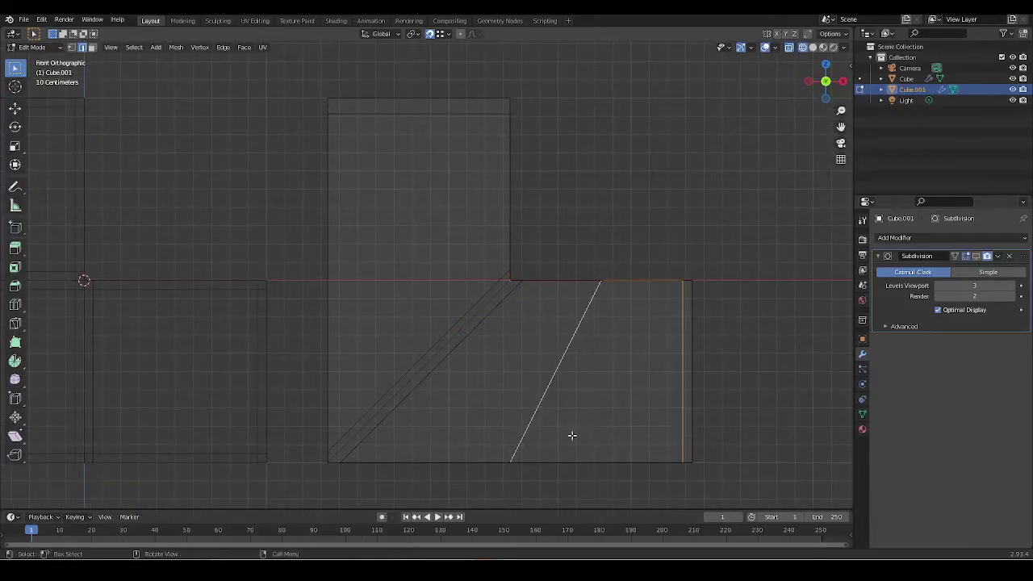
middle_click_drag(552, 445, 562, 362)
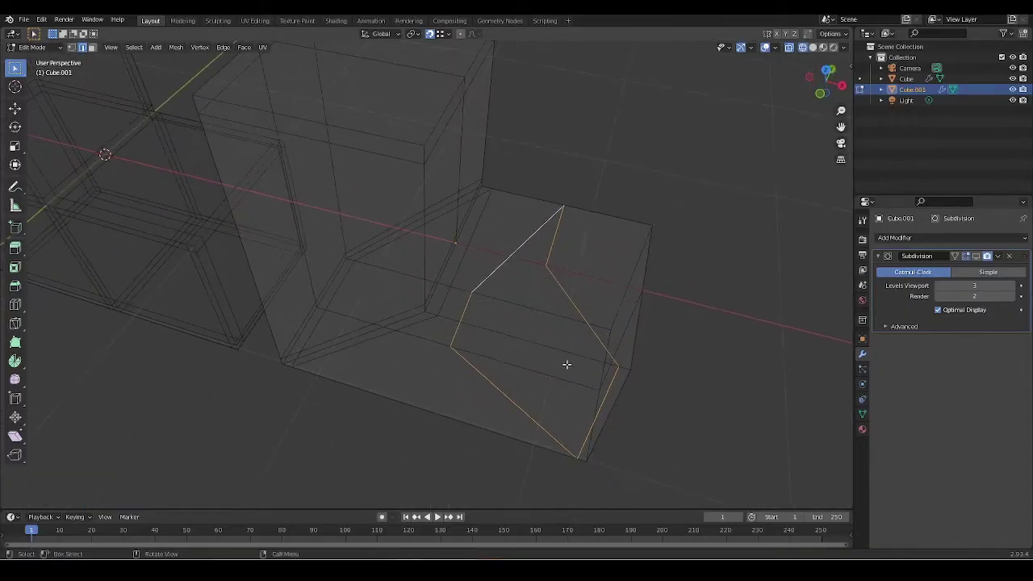
In top view, move the leftover loop's upper middle and back vertices into line with its front end near the base's short end.
key("KP_7")
middle_click_drag(588, 279, 491, 290, "shift")
left_click(521, 303)
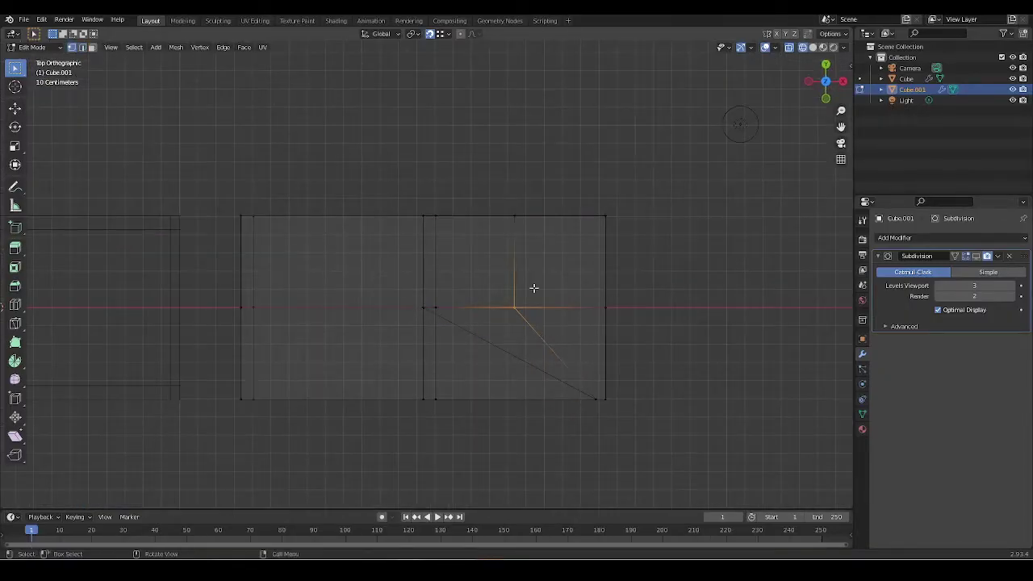
middle_click_drag(593, 331, 537, 275, "shift")
key("g")
left_click(540, 341)
middle_click_drag(546, 397, 516, 321)
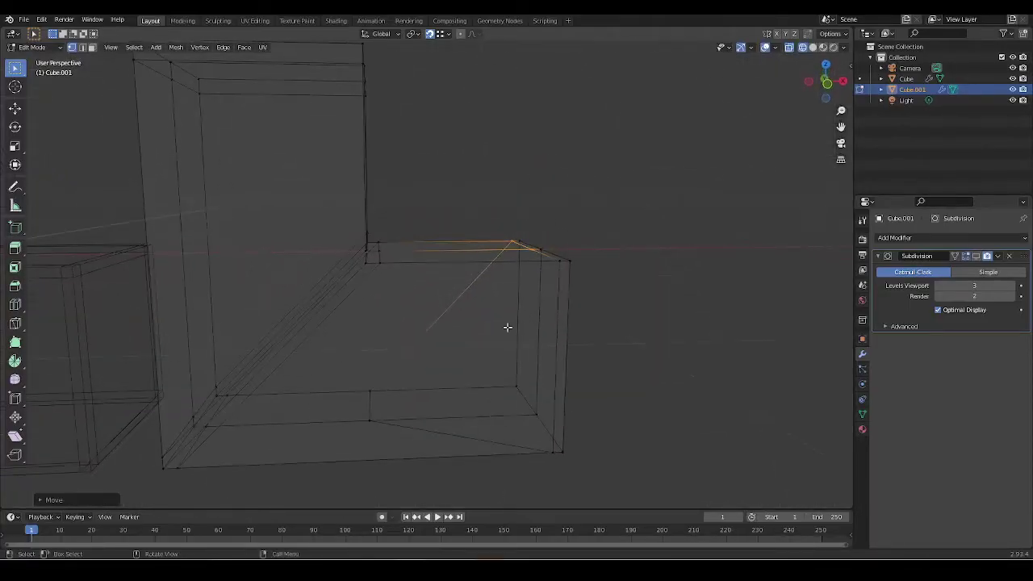
Move the leftover loop's lower middle and back vertices along X, snapped into line with the support loop at the base's end.
left_click(368, 405)
middle_click_drag(567, 408, 560, 346)
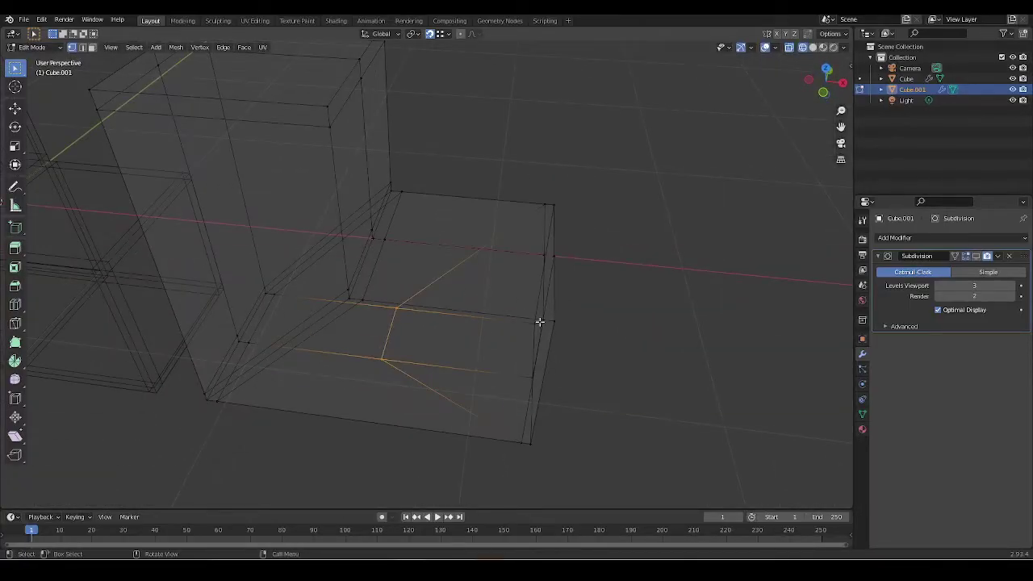
key("g")
key("x")
left_click(538, 321)
Check the straightened end loop from the top and front, and switch back to solid display.
key("KP_7")
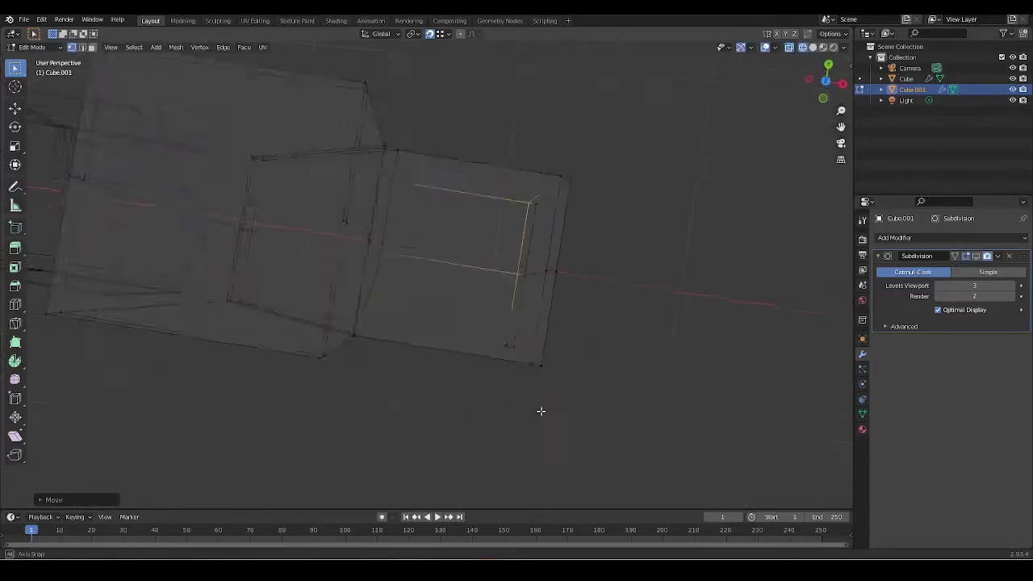
left_click(605, 286)
middle_click_drag(618, 311, 567, 386)
scroll(630, 340, "up", 3)
key("KP_1")
key("z")
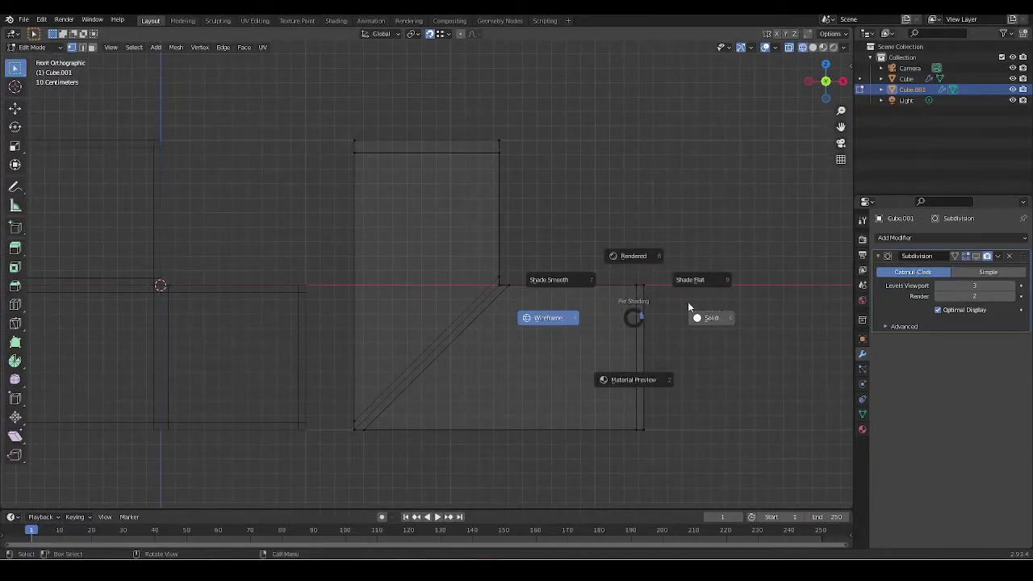
left_click(686, 304)
Select the centre loop running along the block and bevel it outwards towards the two L-shaped sides.
mouse_move(686, 304)
middle_mouse_down()
mouse_move(534, 320)
mouse_move(529, 363)
mouse_move(532, 317)
middle_mouse_up()
left_click(482, 258, "alt")
middle_click_drag(484, 259, 537, 259)
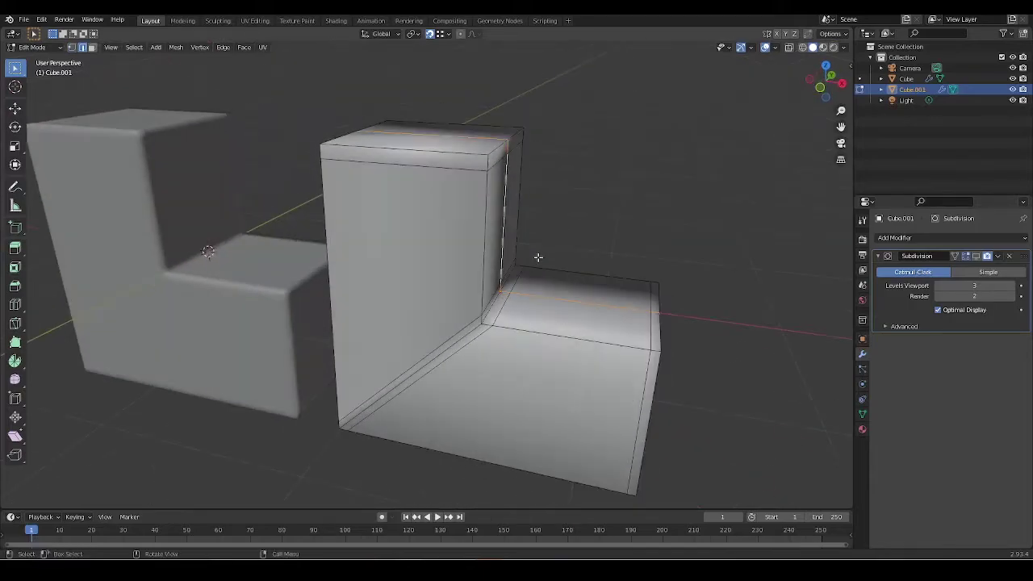
key("ctrl+b")
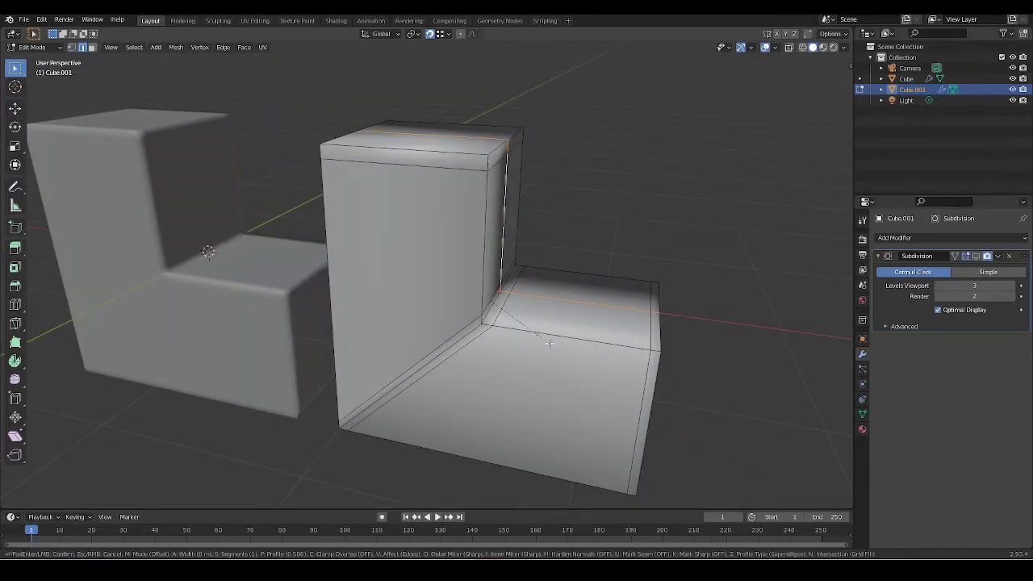
middle_click_drag(549, 343, 540, 318)
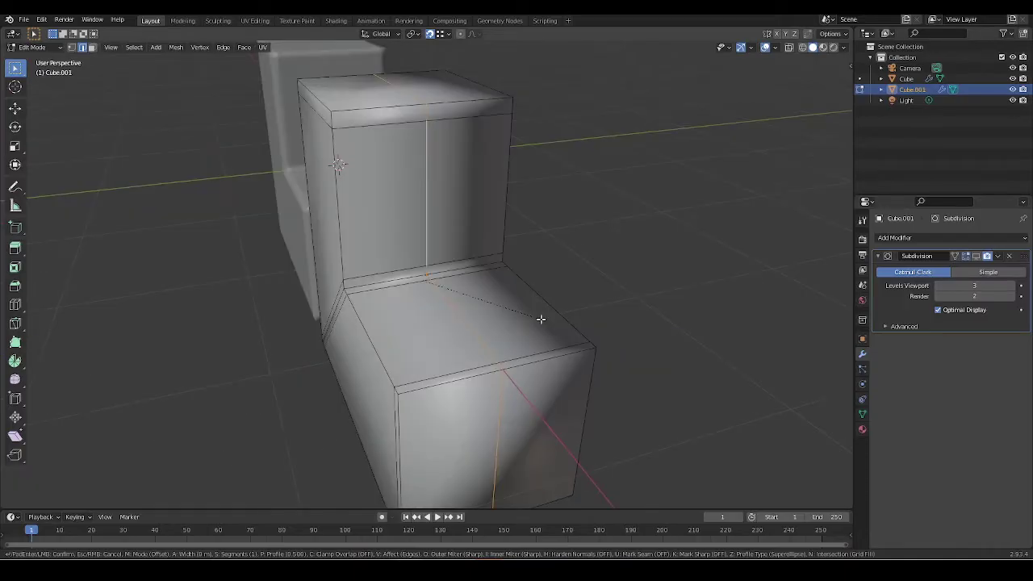
left_click(540, 318)
scroll(539, 319, "up", 5)
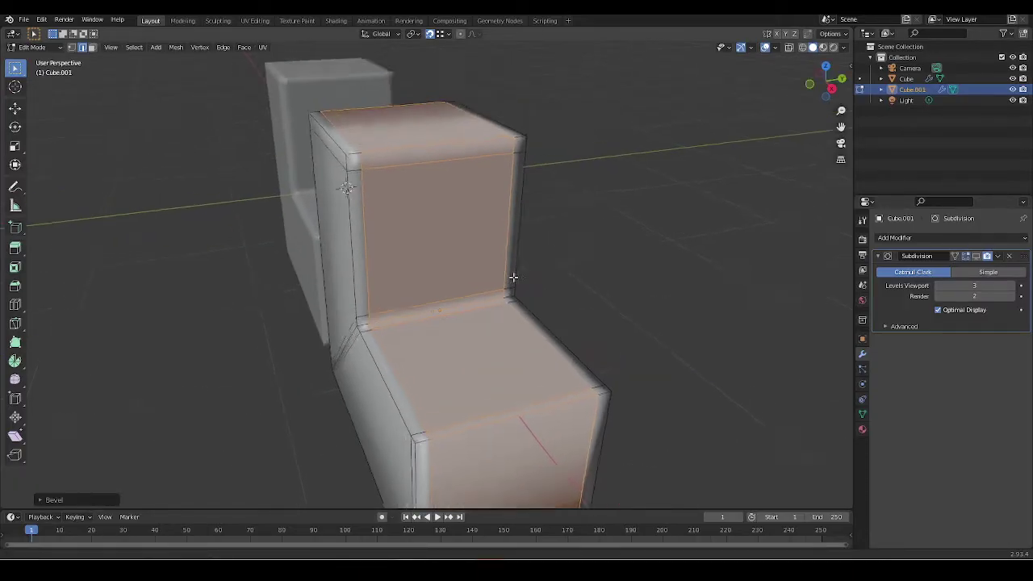
Add a loop cut around the tall section near its top.
middle_click_drag(505, 282, 468, 214)
key("ctrl+r")
left_click(452, 208)
left_click(473, 212)
Add a loop cut following the L shape through the middle of the side face and try to bevel it.
middle_click_drag(544, 316, 576, 296)
key("ctrl+r")
left_click(485, 126)
left_click(480, 115)
scroll(576, 295, "up", 5)
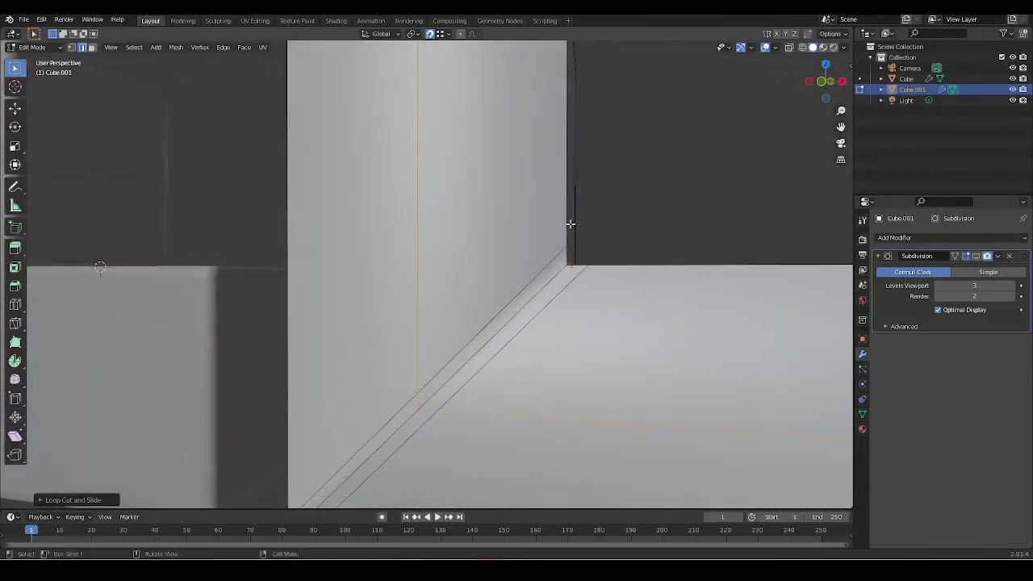
key("ctrl+b")
left_click(576, 232)
Try a centred loop cut across the block's width, and dissolve the unwanted edges.
scroll(576, 242, "down", 5)
middle_click_drag(588, 282, 535, 302)
scroll(535, 303, "up", 1)
middle_click_drag(598, 382, 468, 393)
key("ctrl+r")
left_click(652, 372)
right_click(652, 373)
left_click(568, 343)
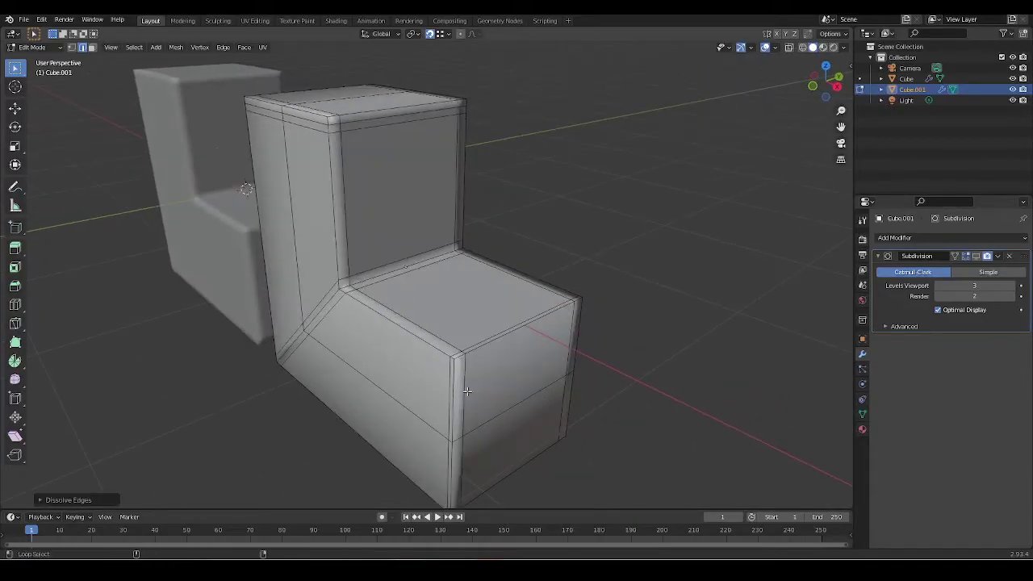
Dissolve the support loops beside the L-shaped sides and add a centred loop cut along the block in their place.
left_click(574, 364, "alt")
middle_click_drag(574, 364, 535, 363)
key("ctrl+r")
left_click(484, 369)
right_click(502, 363)
Bevel the centred loop outwards to form support loops close to both L-shaped sides.
key("ctrl+b")
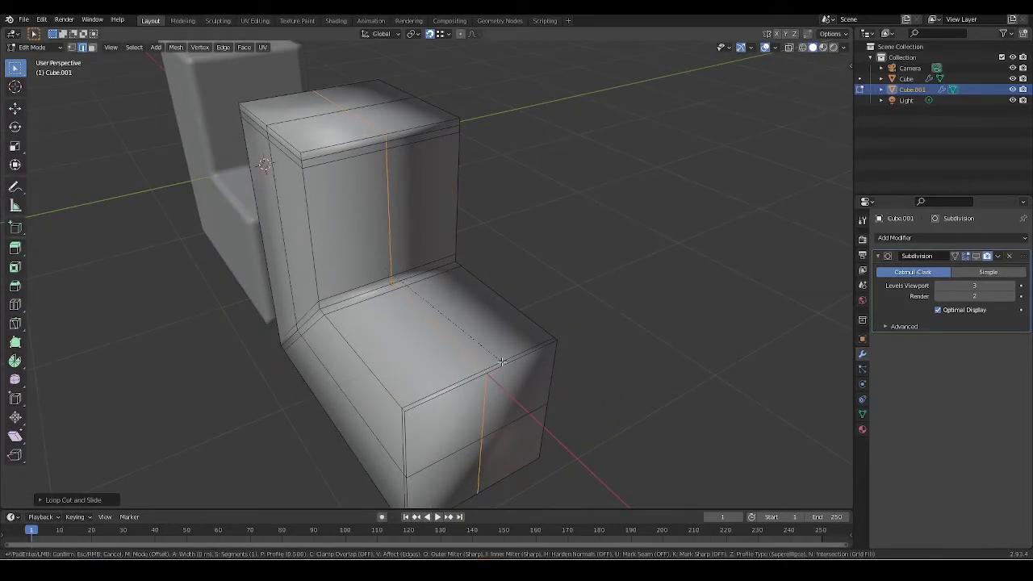
left_click(502, 361)
middle_click_drag(502, 362, 544, 316)
middle_click_drag(577, 388, 492, 264)
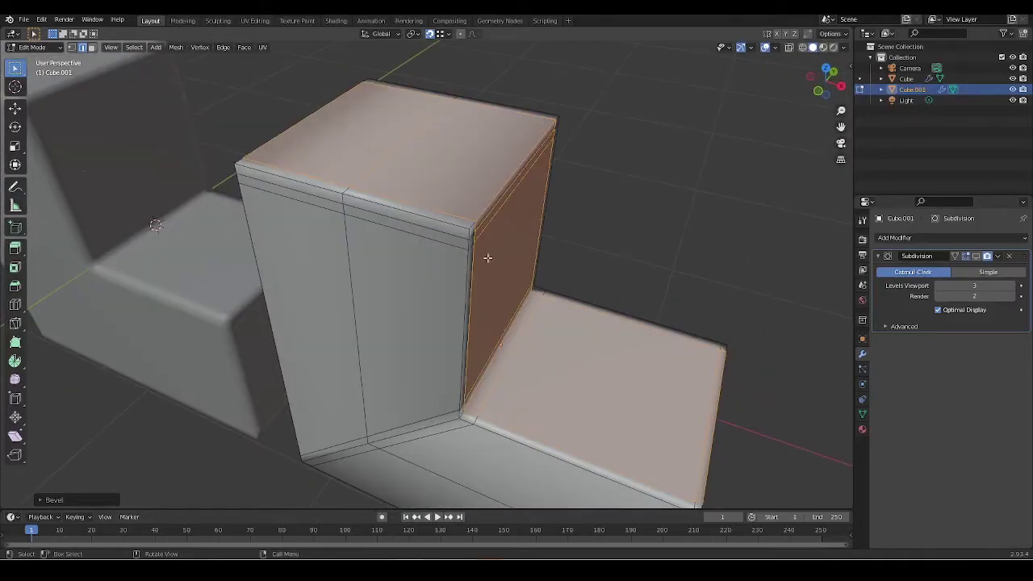
Select the loop following the L shape through the side face and bevel it outwards to the profile's edges.
middle_click_drag(554, 333, 484, 311)
key("alt+a")
left_click(470, 294)
key("ctrl+b")
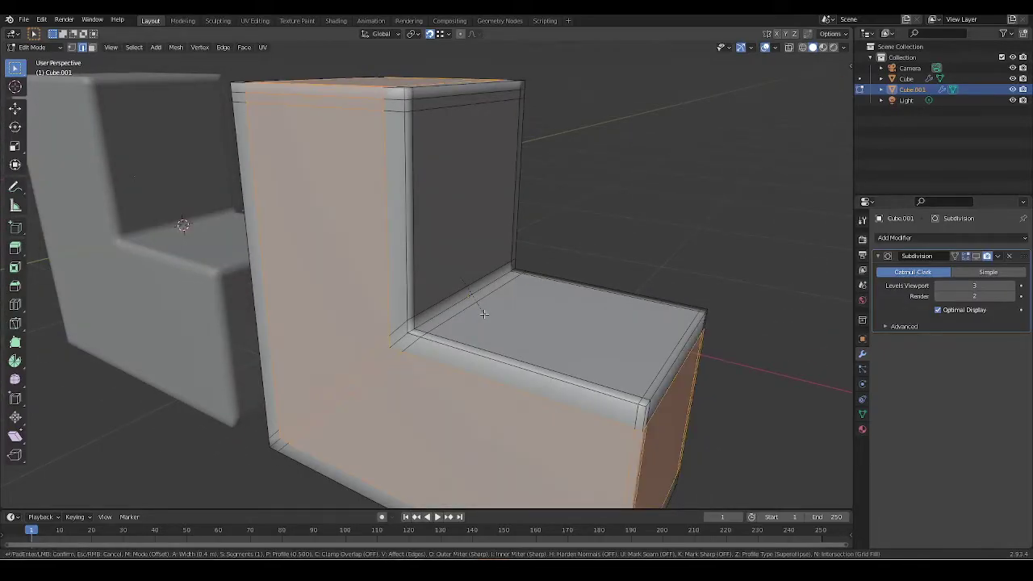
left_click(484, 313)
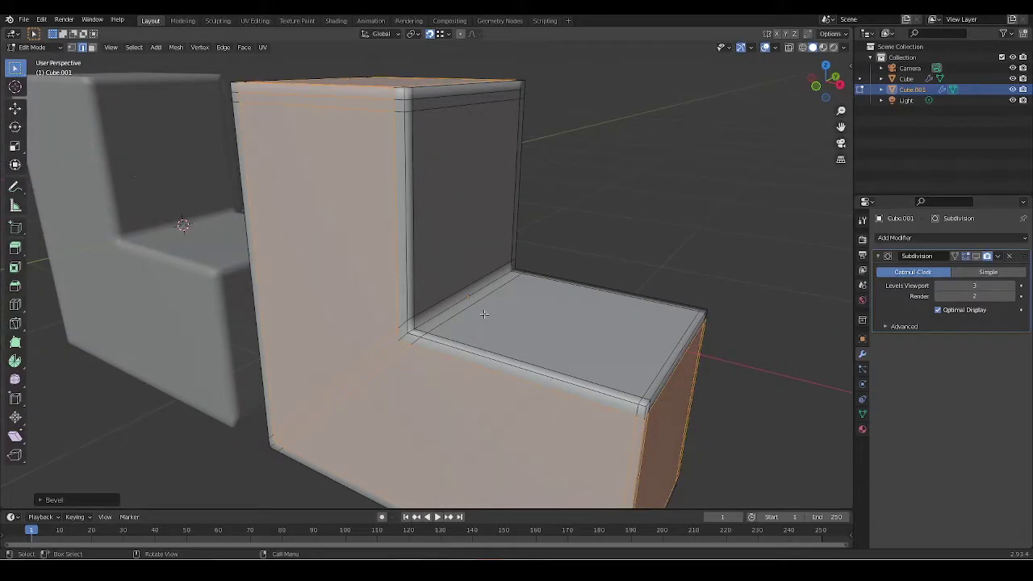
Compare the copy's subdivided surface in Object Mode with its loops in Edit Mode.
scroll(542, 239, "down", 5)
scroll(557, 266, "up", 5)
middle_click_drag(565, 288, 576, 322)
key("Tab")
key("Tab")
scroll(542, 313, "down", 4)
scroll(517, 323, "up", 4)
key("Tab")
key("Tab")
Clear the selection and dissolve the redundant extra loop near the top of the tall section.
middle_click_drag(620, 241, 551, 304)
key("alt+a")
scroll(537, 263, "up", 2)
middle_click_drag(536, 263, 516, 197)
left_click(519, 198, "alt")
key("ctrl+x")
scroll(560, 295, "down", 3)
middle_click_drag(560, 295, 600, 318)
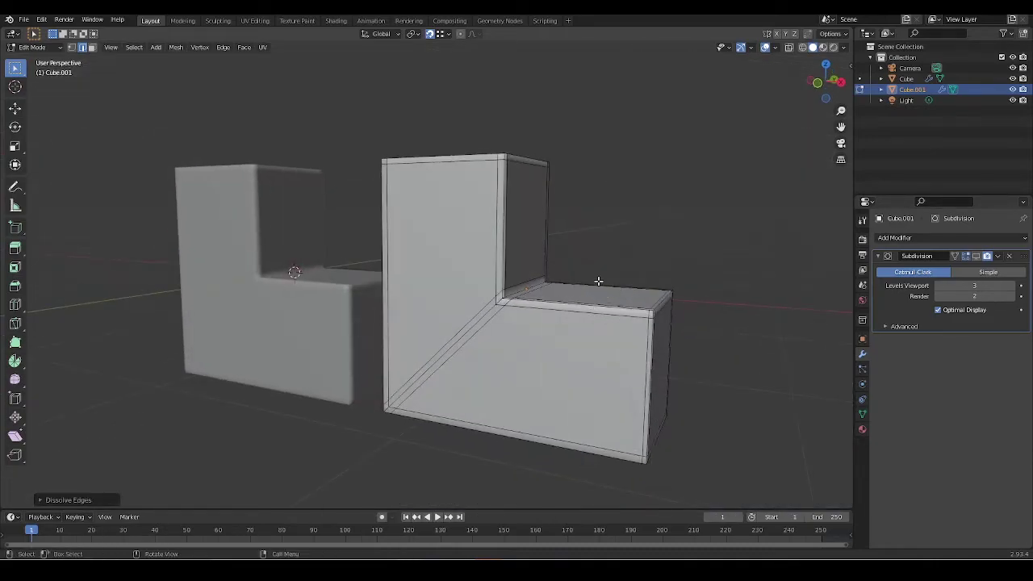
Examine the copy's inner corner edges and smooth shading in Object Mode and Edit Mode.
middle_click_drag(597, 281, 568, 313)
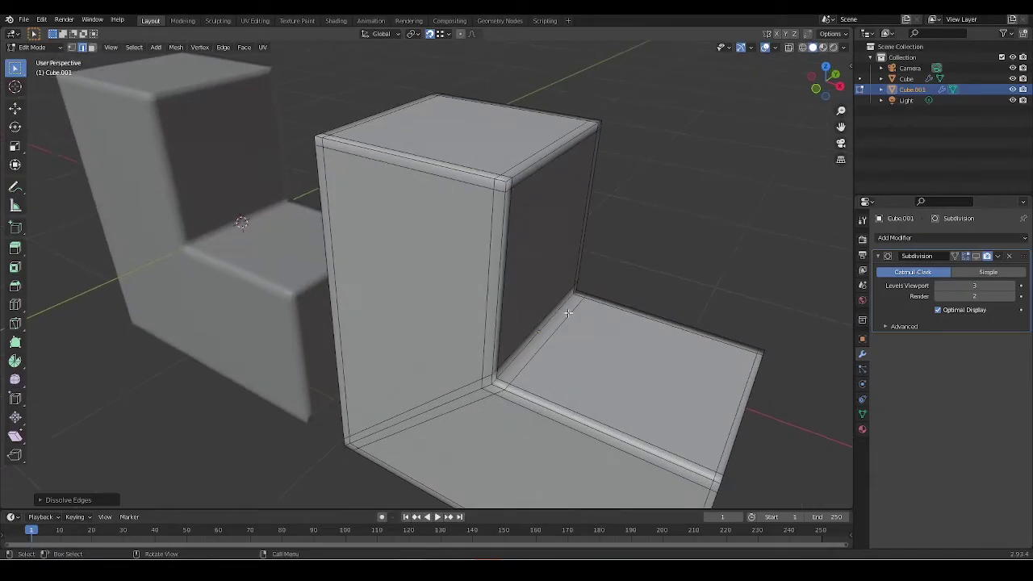
key("Tab")
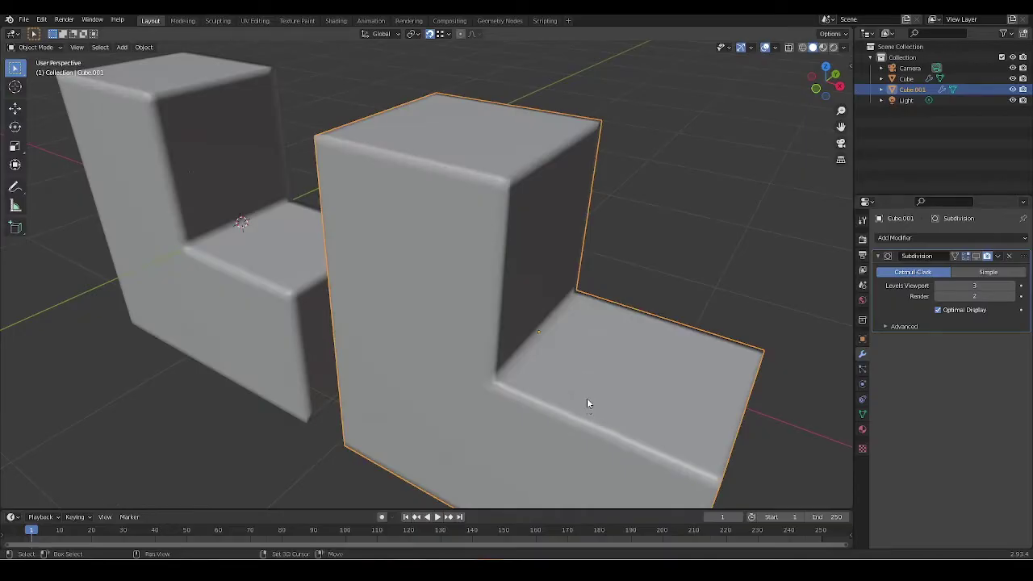
scroll(560, 327, "up", 5)
key("Tab")
key("q")
left_click(541, 328)
left_click(487, 290)
scroll(540, 356, "down", 5)
middle_click_drag(539, 356, 455, 373)
key("Tab")
Select the original L-shaped block and examine its inner corner topology in Edit Mode.
left_click(454, 372)
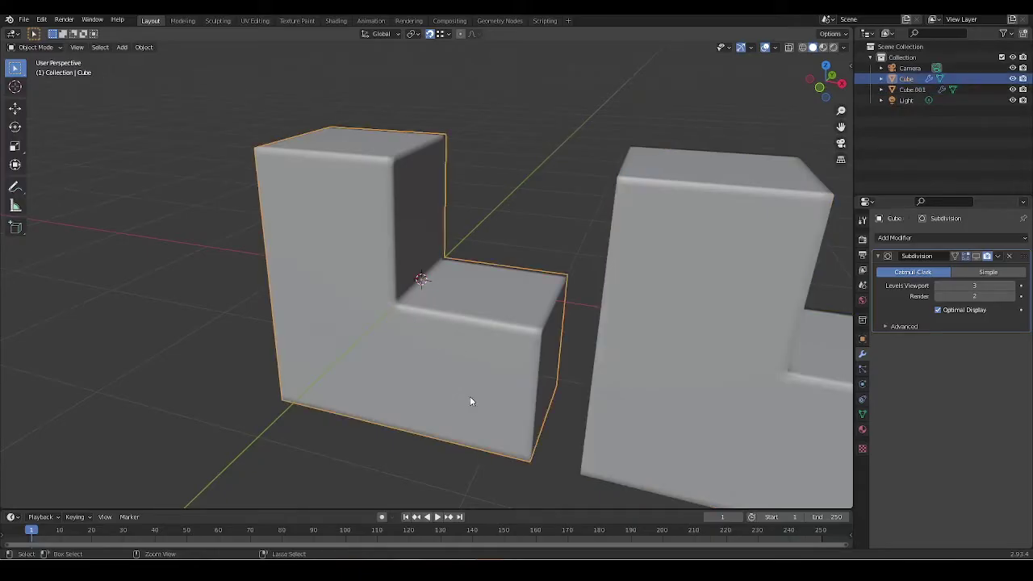
scroll(460, 384, "up", 4)
key("Tab")
scroll(489, 341, "up", 2)
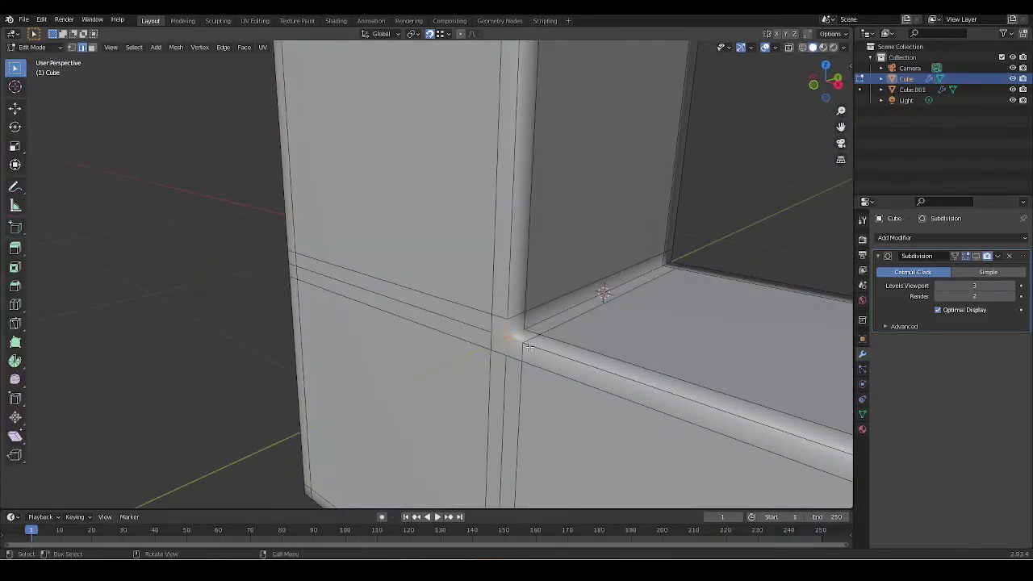
scroll(517, 347, "down", 6)
middle_click_drag(650, 414, 613, 363)
key("Tab")
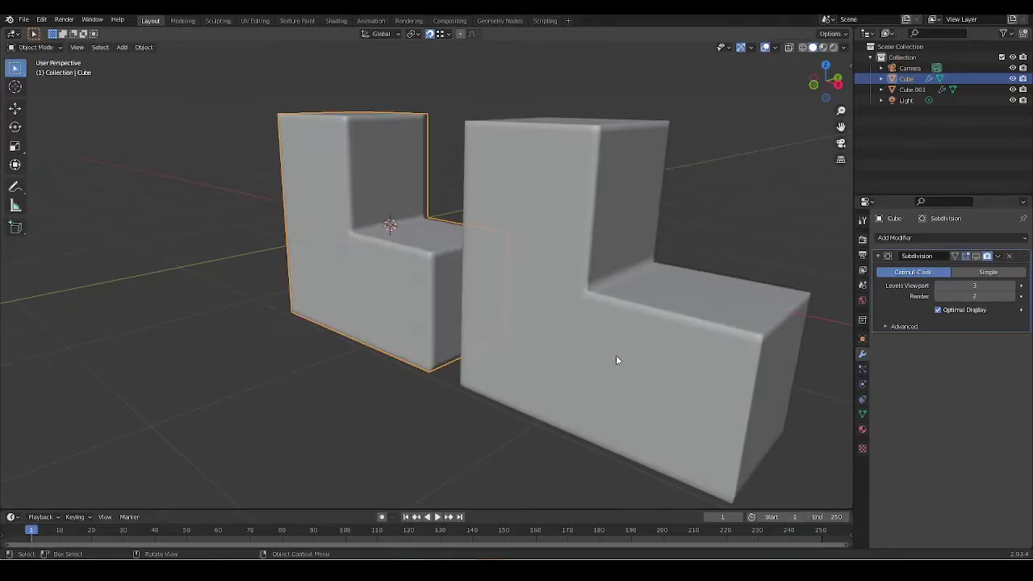
Reopen the rebuilt copy in Edit Mode and examine the diagonal topology at its inner corner.
left_click(610, 317)
key("Tab")
scroll(593, 303, "up", 7)
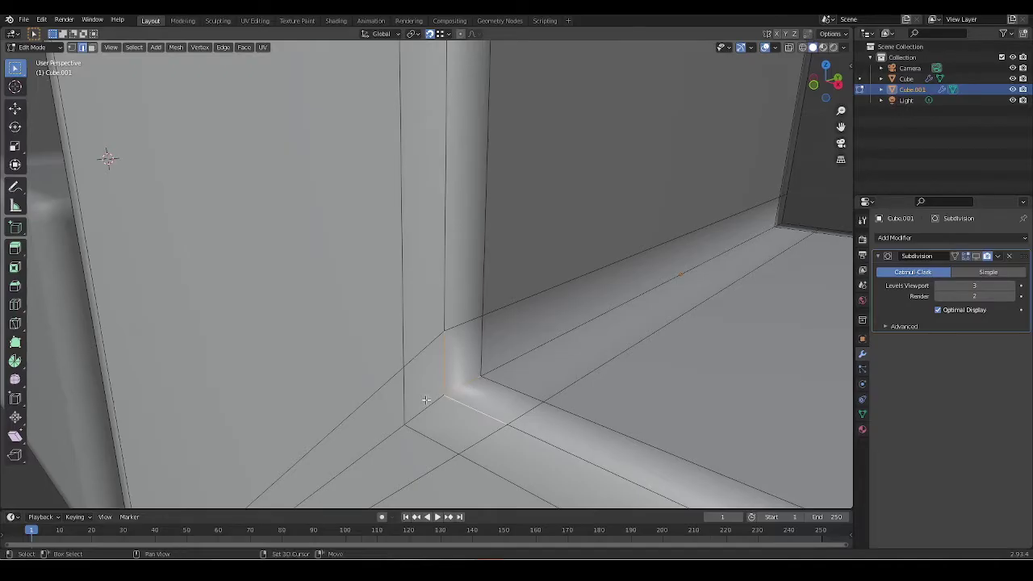
scroll(422, 396, "down", 3)
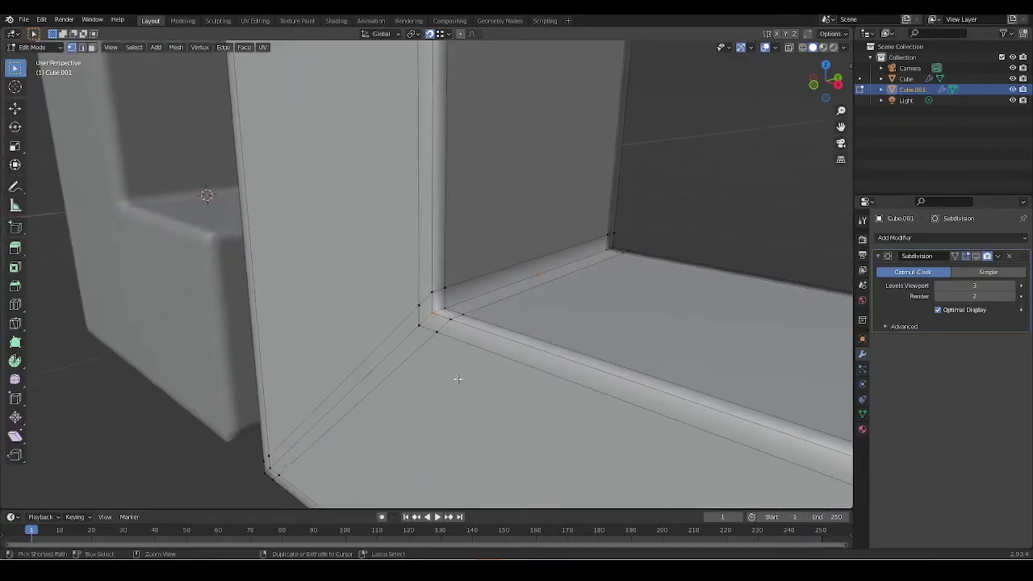
Select the original L-shaped block in Edit Mode and examine the crossing loops around its inner corner.
scroll(455, 372, "down", 5)
middle_click_drag(454, 372, 466, 329)
scroll(484, 347, "up", 4)
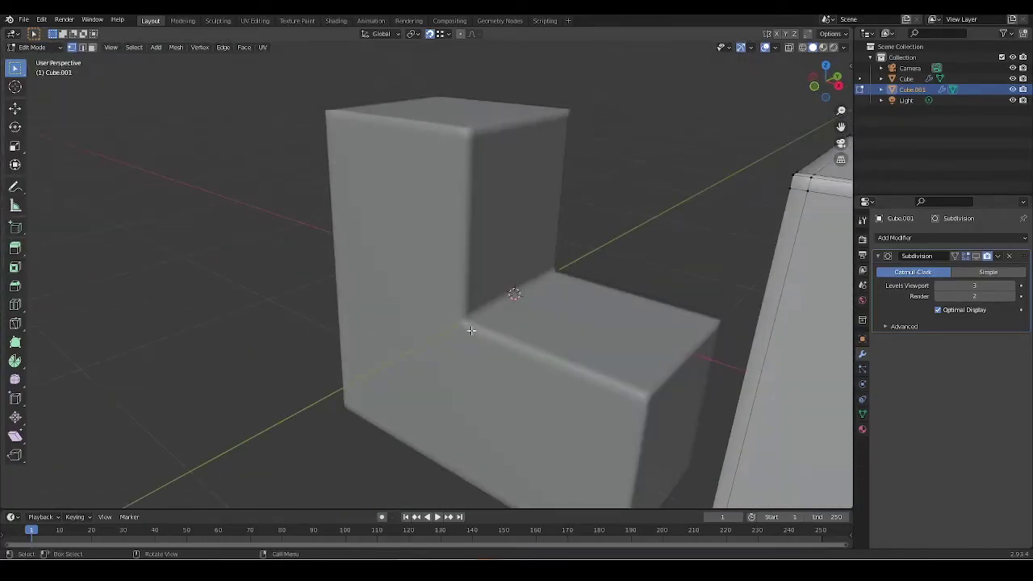
key("Tab")
left_click(502, 356)
key("Tab")
scroll(502, 356, "up", 5)
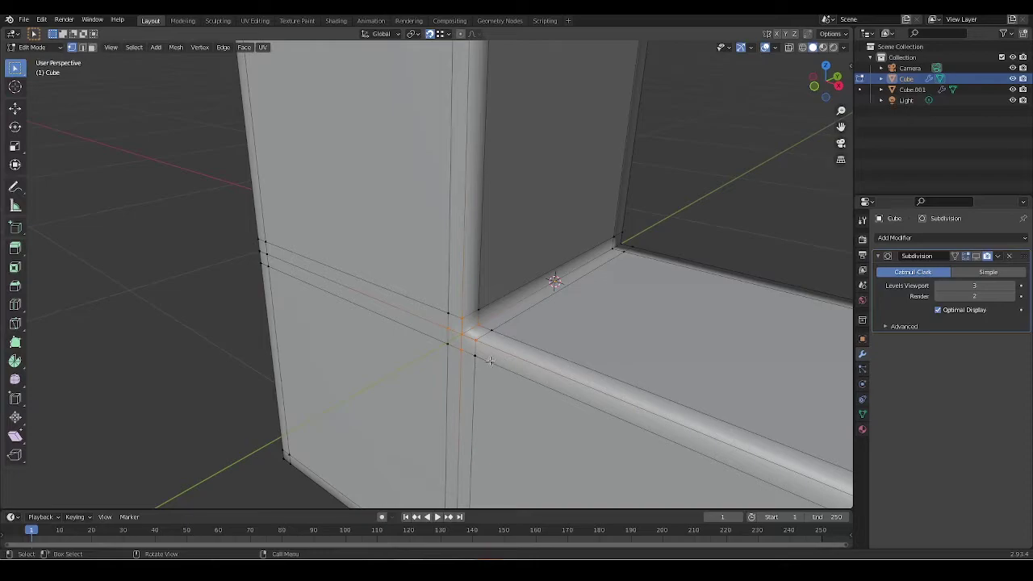
middle_click_drag(509, 401, 500, 310)
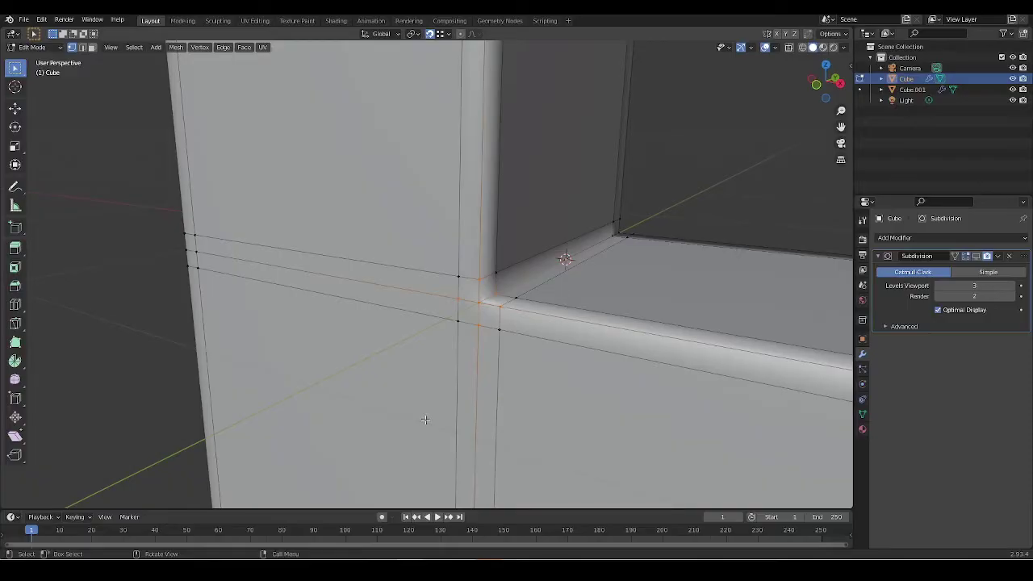
scroll(581, 321, "down", 8)
scroll(569, 322, "up", 2)
Switch editing back to the rebuilt copy and examine the support loops at the tall section's upper front corner.
key("Tab")
left_click(586, 334)
key("Tab")
mouse_move(601, 309)
middle_mouse_down()
mouse_move(553, 328)
mouse_move(564, 343)
mouse_move(530, 293)
mouse_move(516, 355)
mouse_move(576, 358)
mouse_move(595, 316)
middle_mouse_up()
left_click(537, 321)
left_click(489, 333)
middle_click_drag(541, 392, 550, 387)
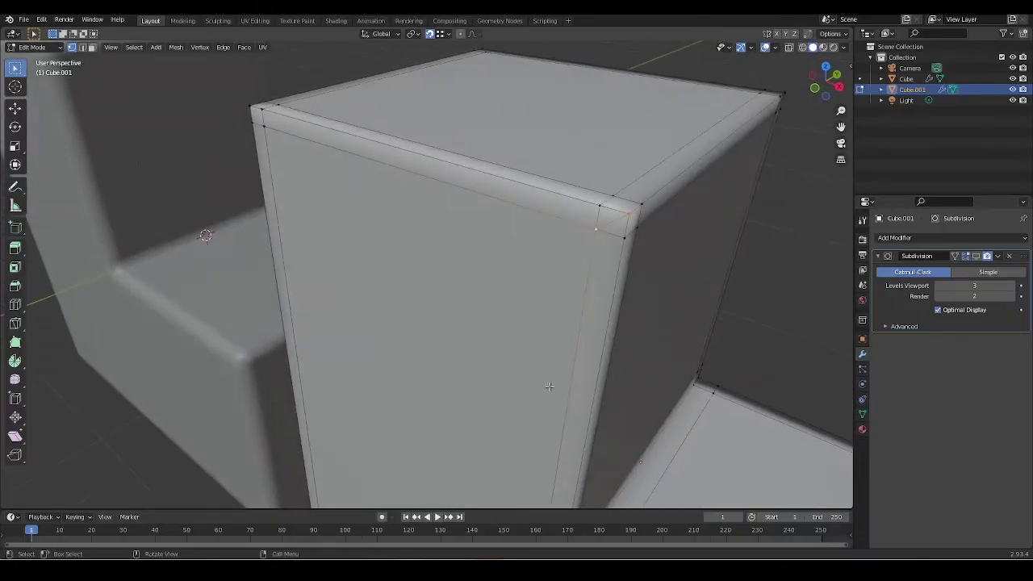
Examine the support loops at the upper and lower outer corners of the copy's low arm.
scroll(586, 301, "down", 5)
middle_click_drag(595, 307, 622, 392)
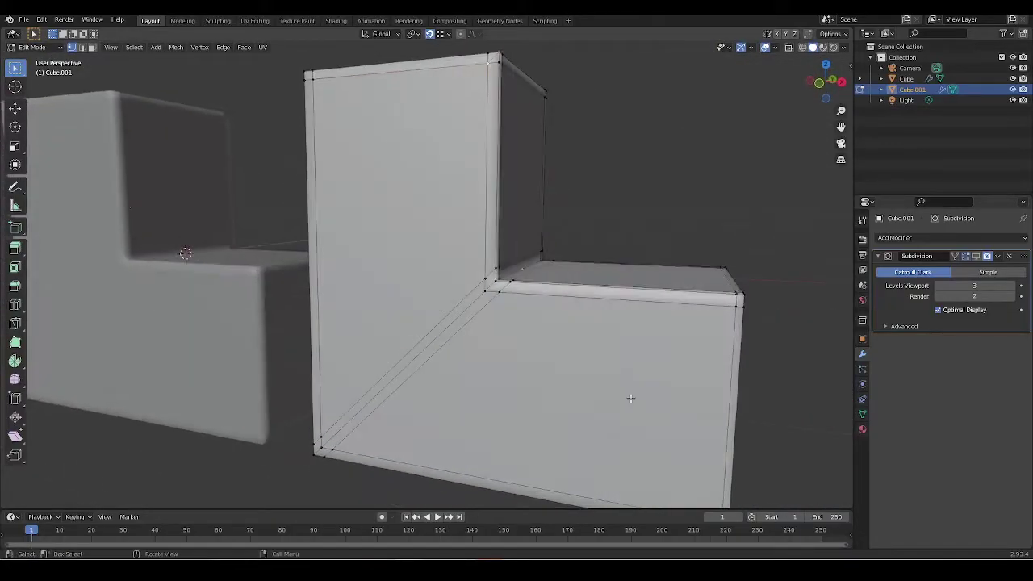
scroll(619, 355, "up", 3)
scroll(591, 339, "up", 3)
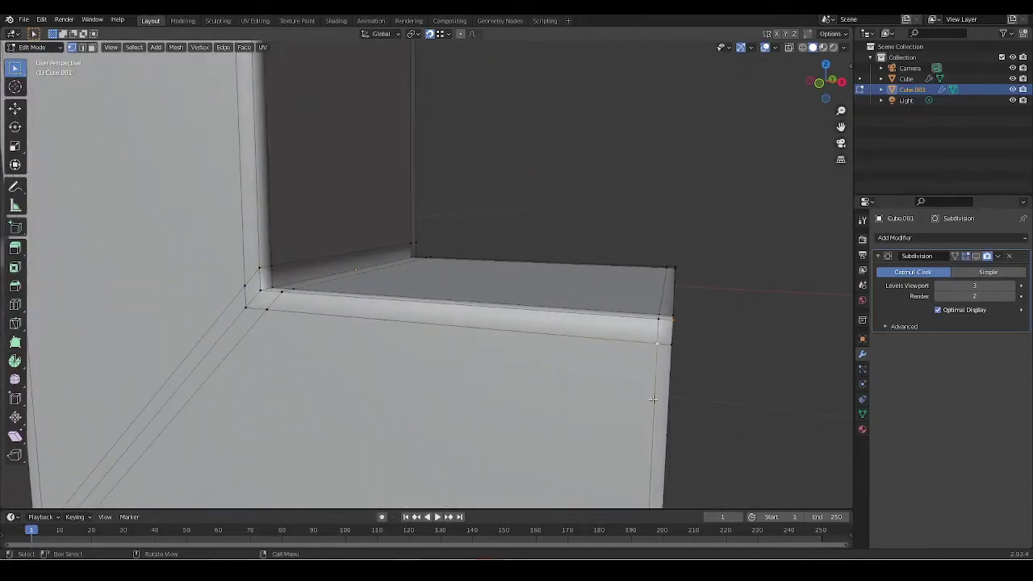
middle_click_drag(655, 377, 611, 294)
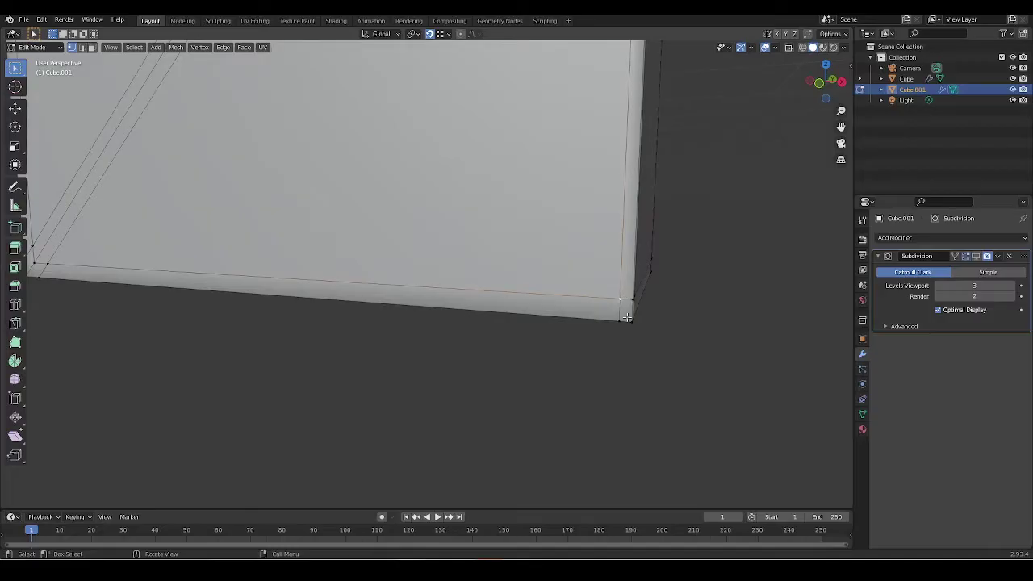
scroll(652, 383, "down", 4)
middle_click_drag(597, 346, 611, 384)
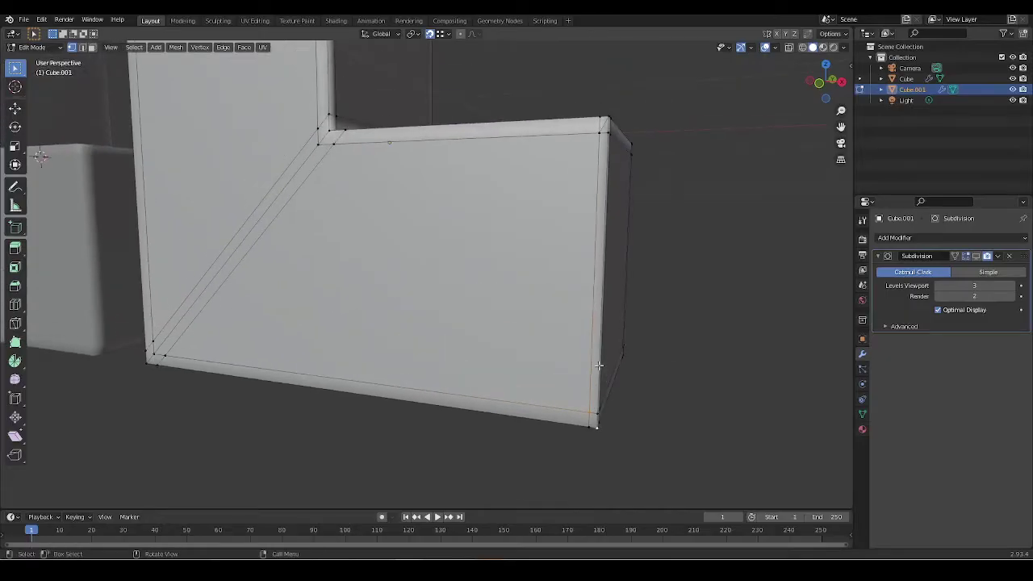
scroll(534, 317, "down", 5)
middle_click_drag(581, 395, 543, 415)
middle_click_drag(578, 377, 636, 376)
middle_click_drag(631, 280, 590, 387)
Dissolve the selected edges at the outer end of the low arm, working in front view.
key("KP_1")
scroll(557, 339, "up", 4)
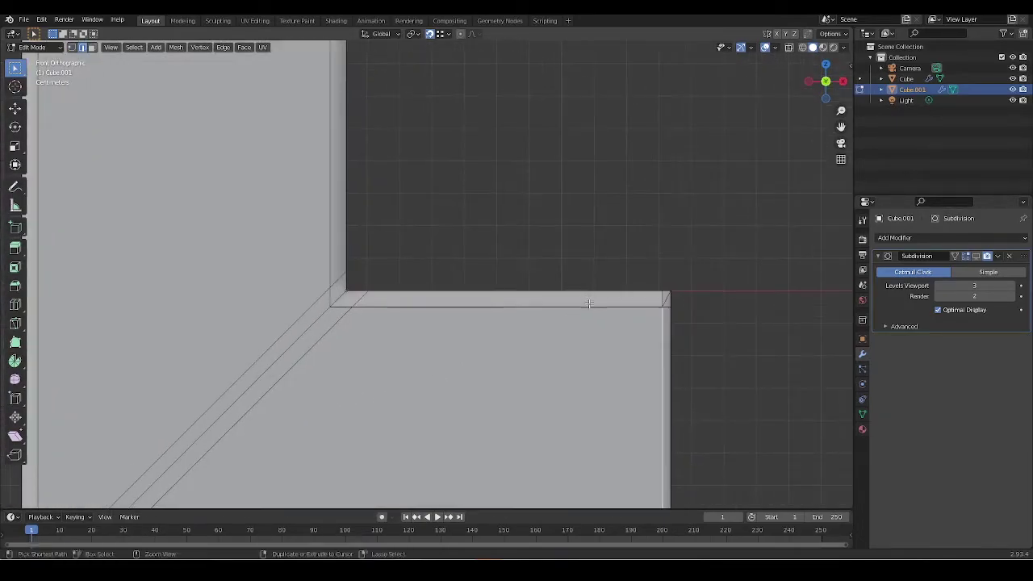
middle_click_drag(673, 354, 572, 334, "shift")
scroll(586, 311, "down", 4, "shift")
key("x")
left_click(645, 480)
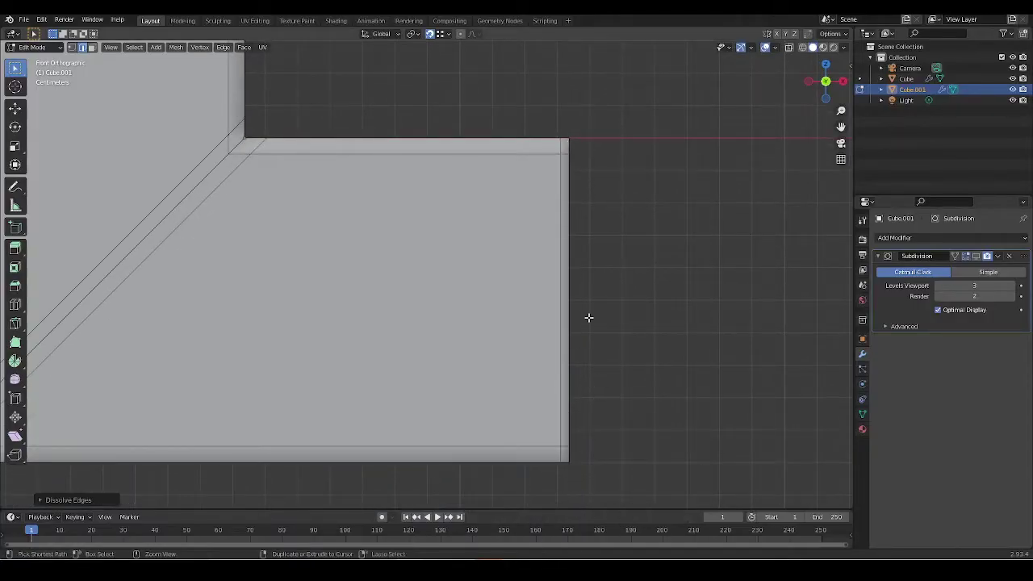
Move the selected vertical support edge at the low arm's outer end along the X axis in front view.
middle_click_drag(588, 317, 642, 284)
key("KP_1")
scroll(611, 334, "up", 5)
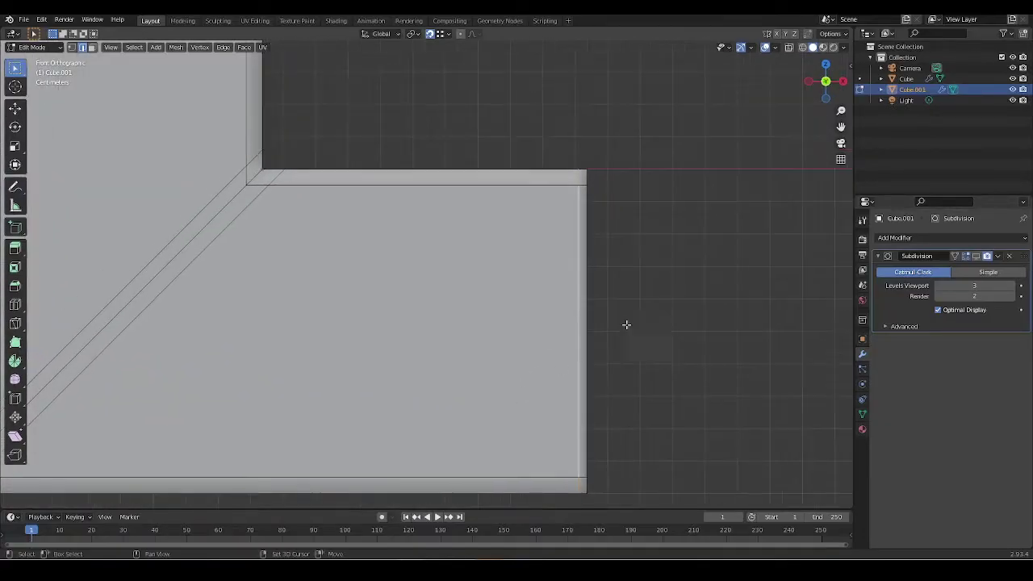
key("g")
key("x")
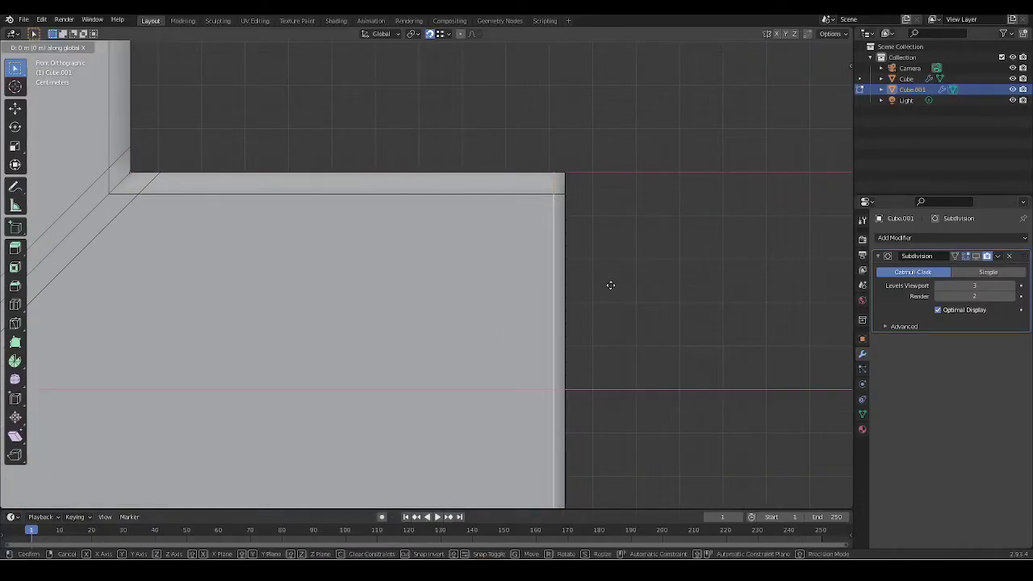
left_click(607, 320)
scroll(608, 320, "down", 5)
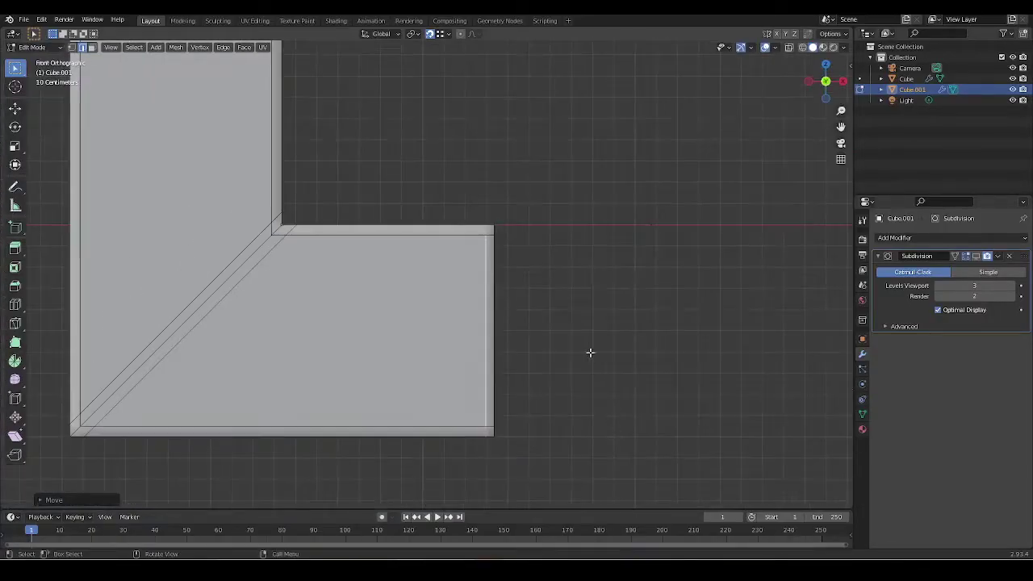
Inspect the low arm's outer corners and cut an edge loop through the middle of the copy's depth.
middle_click_drag(592, 360, 499, 349)
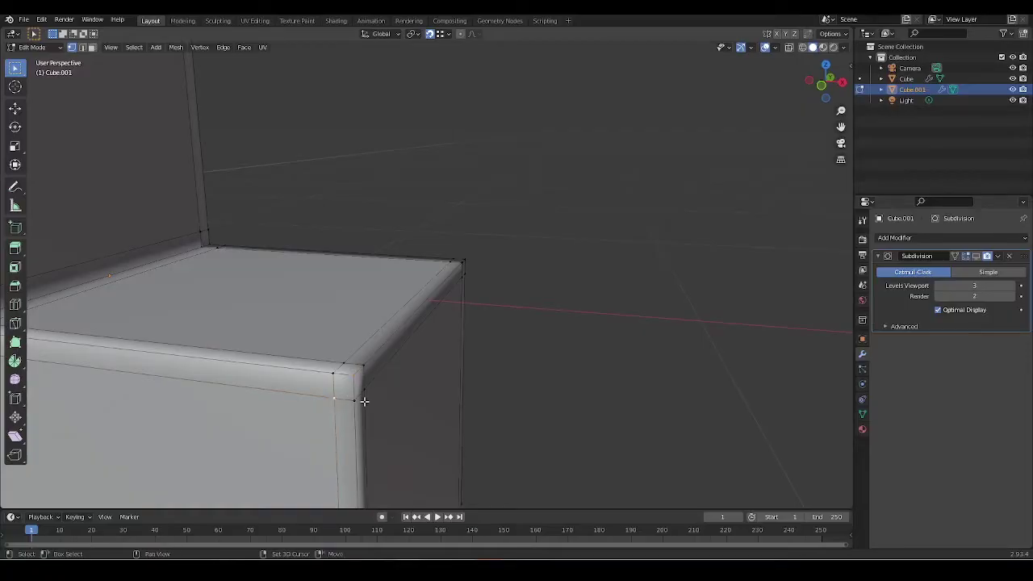
middle_click_drag(500, 407, 513, 358)
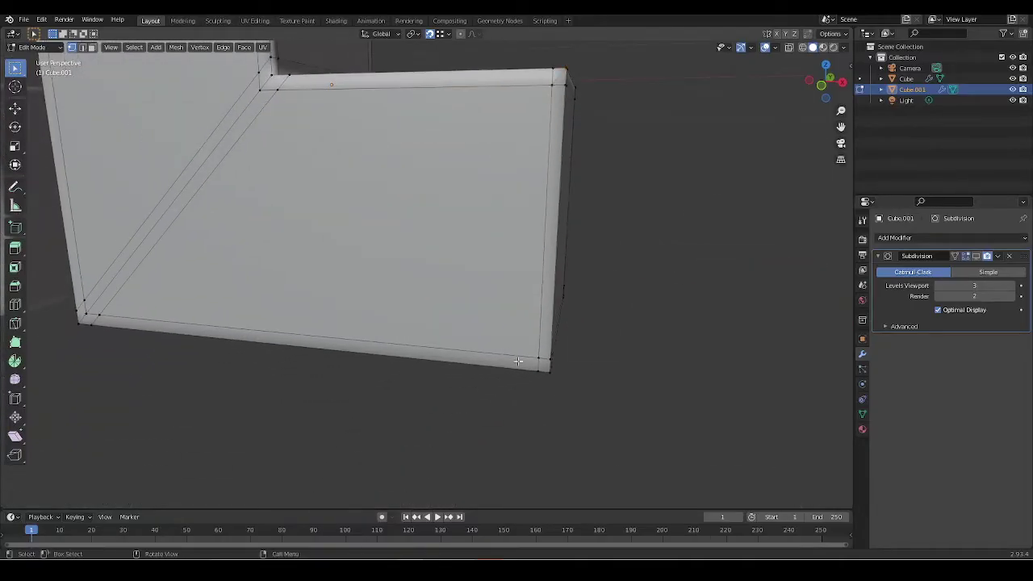
mouse_move(578, 388)
middle_mouse_down()
mouse_move(572, 363)
mouse_move(575, 381)
middle_mouse_up()
middle_click_drag(542, 306, 607, 464)
key("ctrl+r")
left_click(530, 395)
left_click(530, 395)
Select the rear half of the copy in top view wireframe, delete it, and return to solid shading.
key("KP_7")
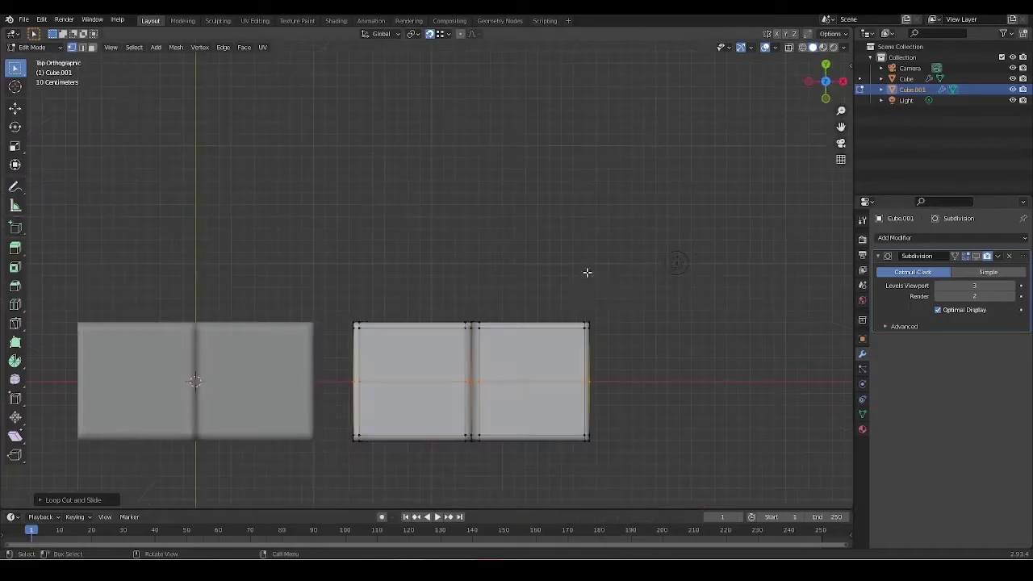
middle_click_drag(588, 270, 616, 270, "shift")
key("shift+z")
scroll(500, 349, "up", 2)
key("alt+a")
left_click_drag(329, 234, 700, 331)
key("x")
left_click(710, 320)
mouse_move(716, 322)
middle_mouse_down()
mouse_move(730, 379)
mouse_move(673, 386)
mouse_move(610, 347)
middle_mouse_up()
key("shift+z")
key("Tab")
scroll(610, 347, "up", 3)
key("Tab")
Dissolve the redundant edges at the low arm's upper front corner, leaving a diagonal corner edge.
middle_click_drag(637, 387, 719, 293)
key("2")
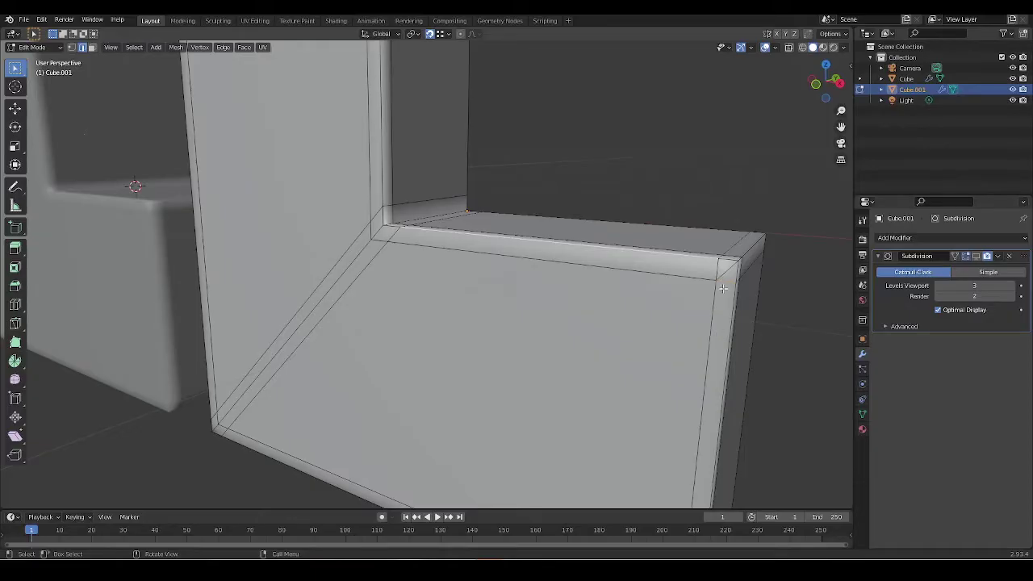
left_click(713, 338)
scroll(698, 293, "down", 3)
middle_click_drag(687, 302, 629, 436)
key("x")
left_click(576, 376)
middle_click_drag(576, 376, 598, 363)
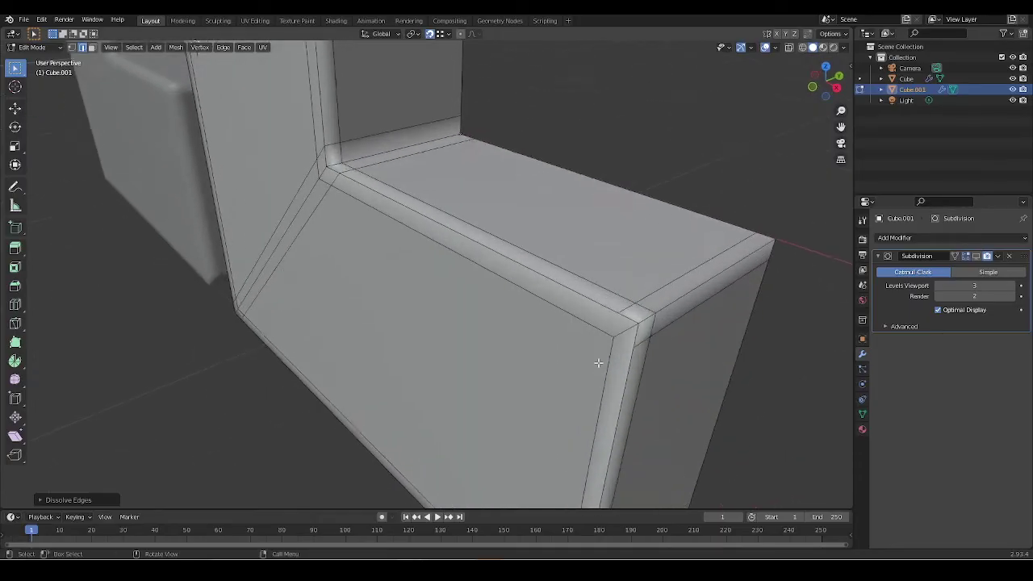
Examine the low arm's diagonal corner by selecting its adjoining face and corner edges.
key("3")
left_click(642, 326)
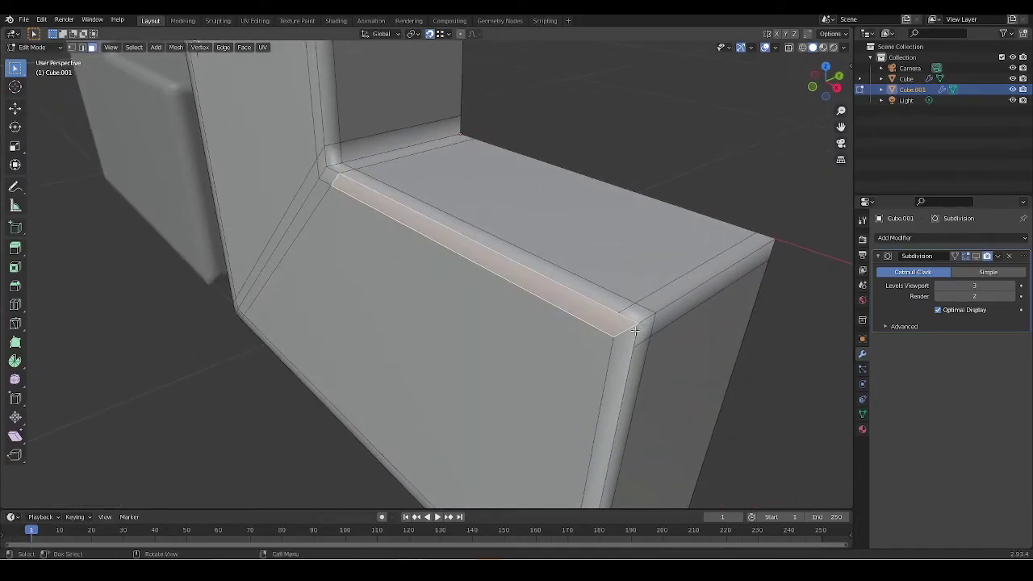
key("2")
left_click(641, 338)
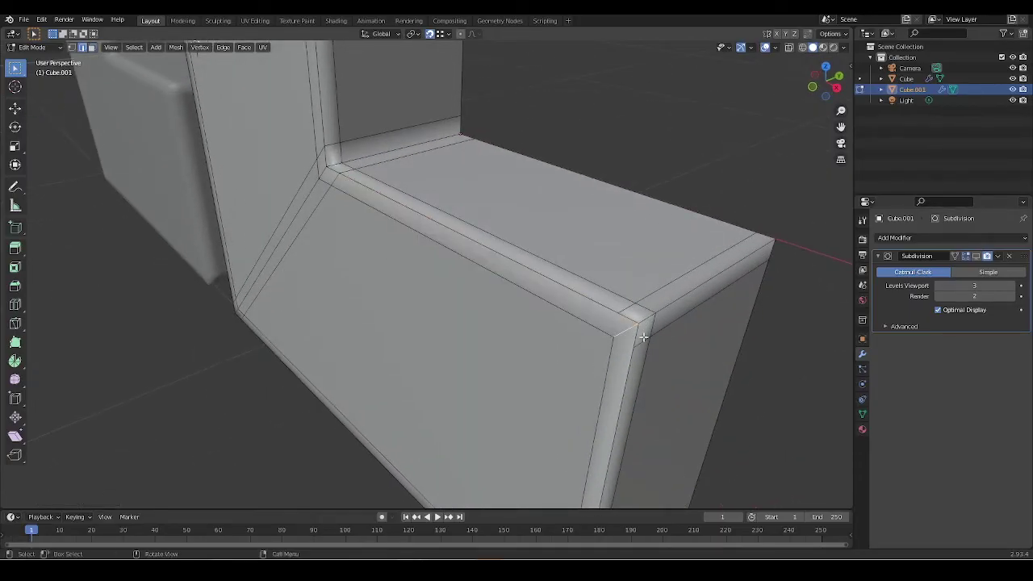
middle_click_drag(676, 407, 590, 352)
left_click(625, 393, "alt")
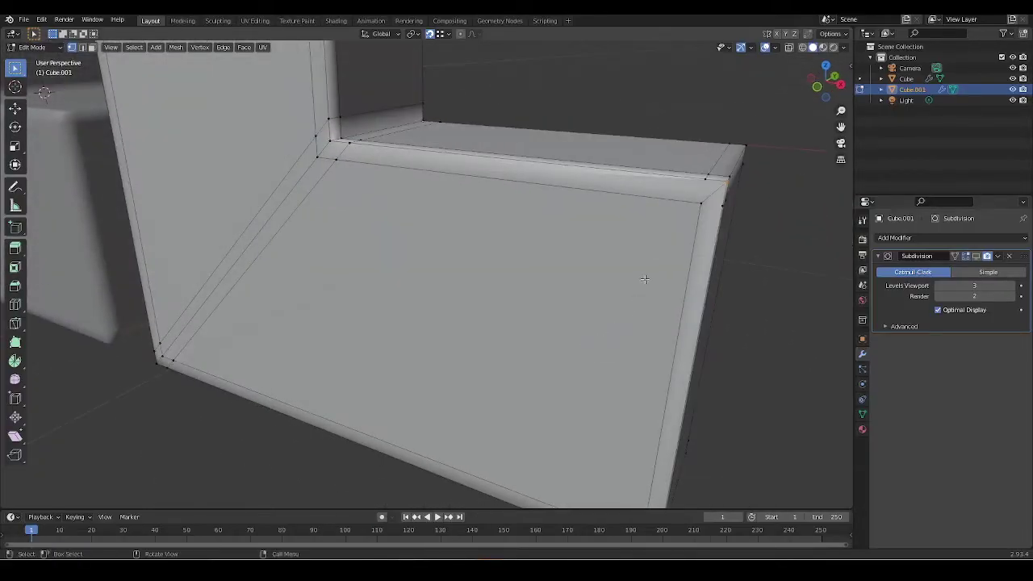
Dissolve the redundant edges around the low arm's lower outer corner and underside.
middle_click_drag(643, 245, 571, 360)
middle_click_drag(623, 313, 594, 357)
key("grave")
middle_click_drag(600, 403, 646, 236)
key("x")
left_click(577, 271)
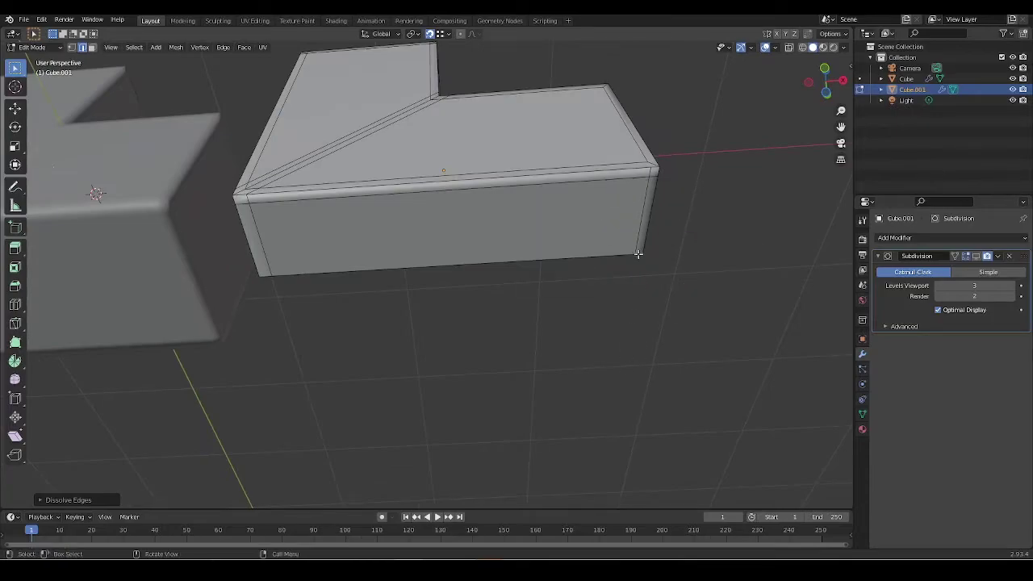
left_click(642, 218)
middle_click_drag(639, 229, 584, 304)
key("x")
left_click(520, 356)
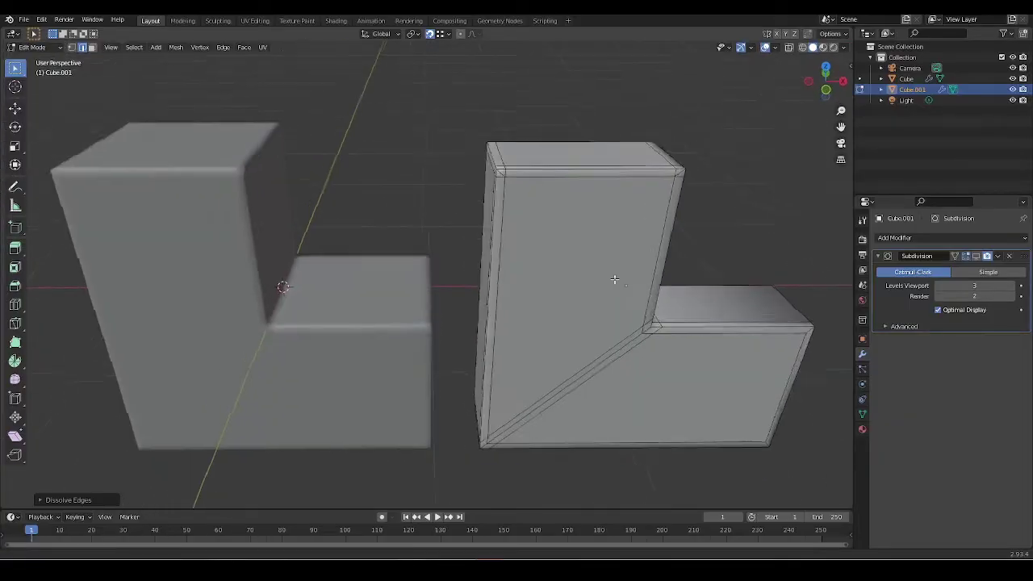
Dissolve the redundant edges at the tall section's upper outer corner, keeping the diagonal corner edge.
scroll(585, 305, "up", 2)
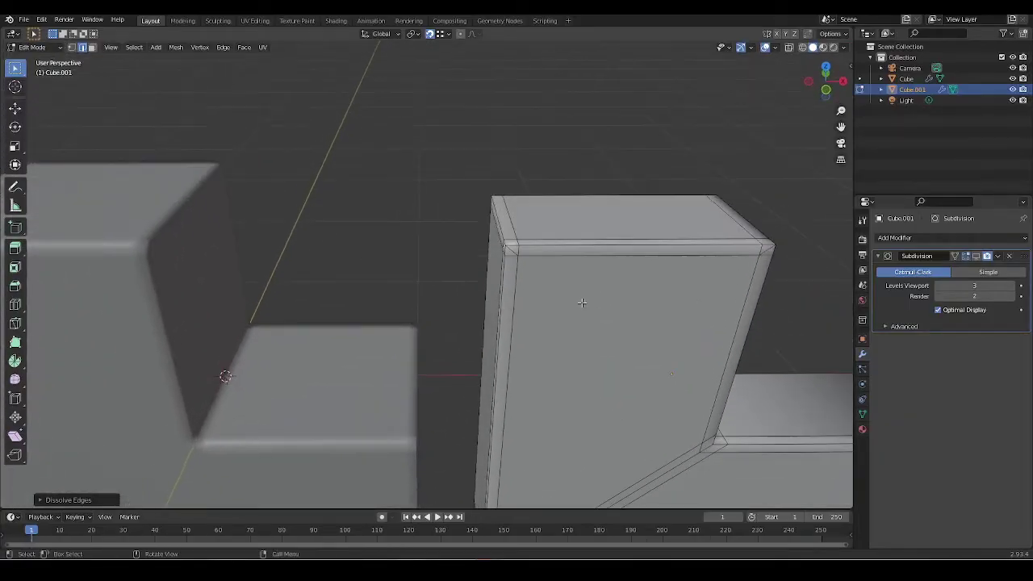
left_click(514, 251, "alt")
middle_click_drag(525, 256, 680, 241)
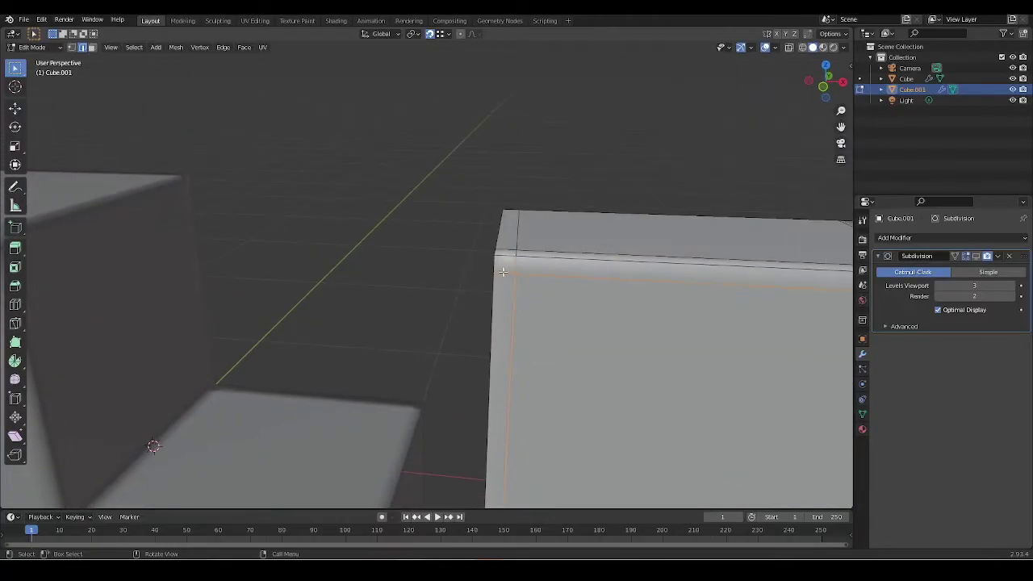
key("ctrl+z")
key("ctrl+shift+z")
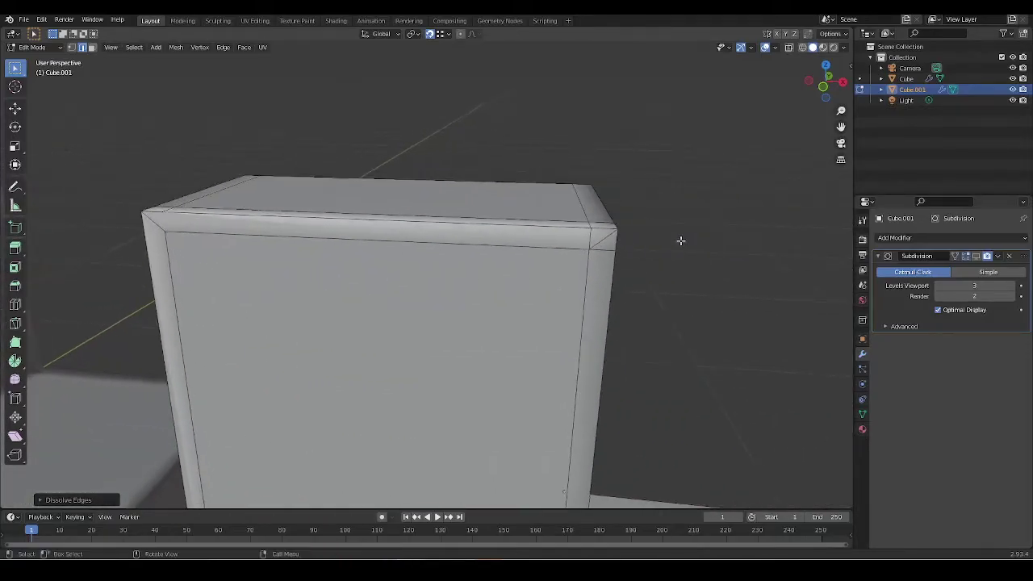
Dissolve the redundant edges at the tall section's upper corner on the step side.
left_click(599, 249)
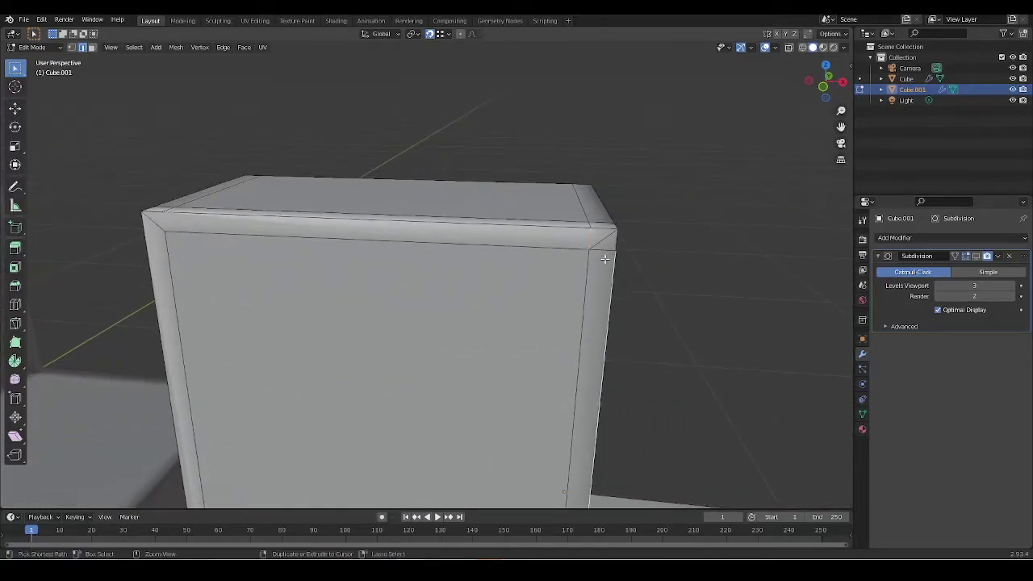
key("ctrl+Tab")
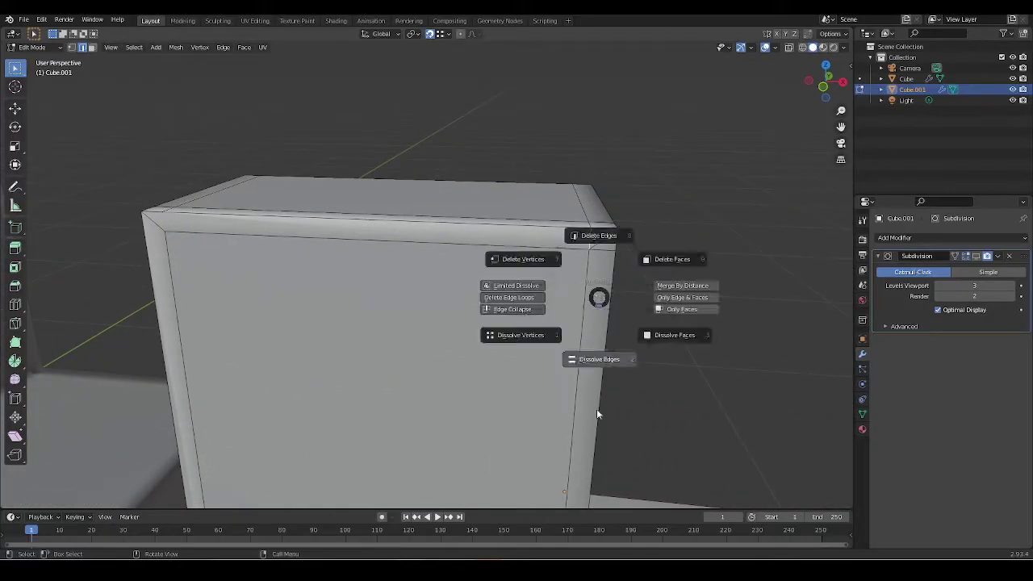
left_click(587, 247)
key("x")
left_click(588, 246)
middle_click_drag(588, 247, 691, 350)
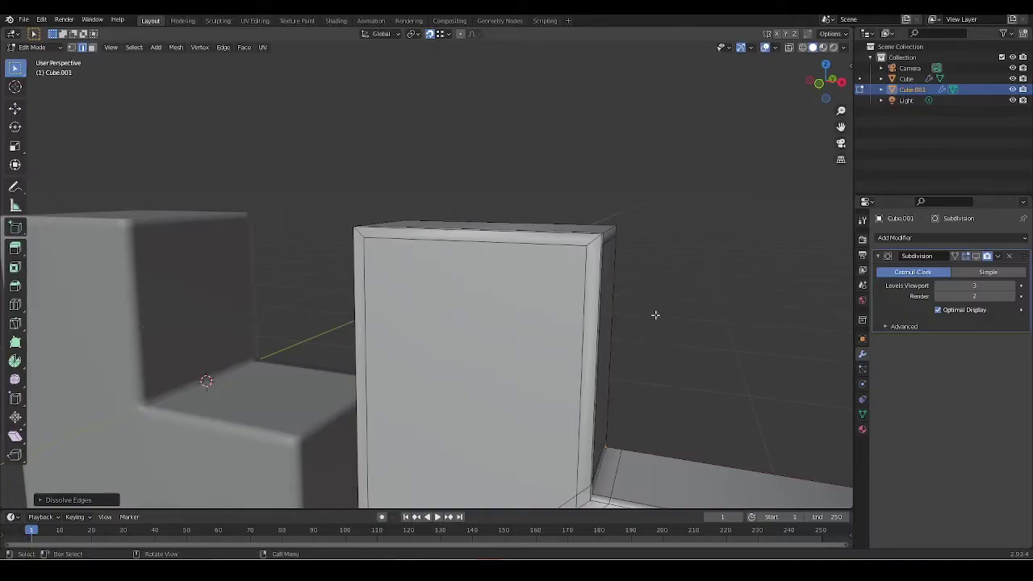
Select the horizontal support edge near the top of the tall section's inner side face and dissolve it.
middle_click_drag(628, 317, 461, 269)
left_click(468, 280, "alt")
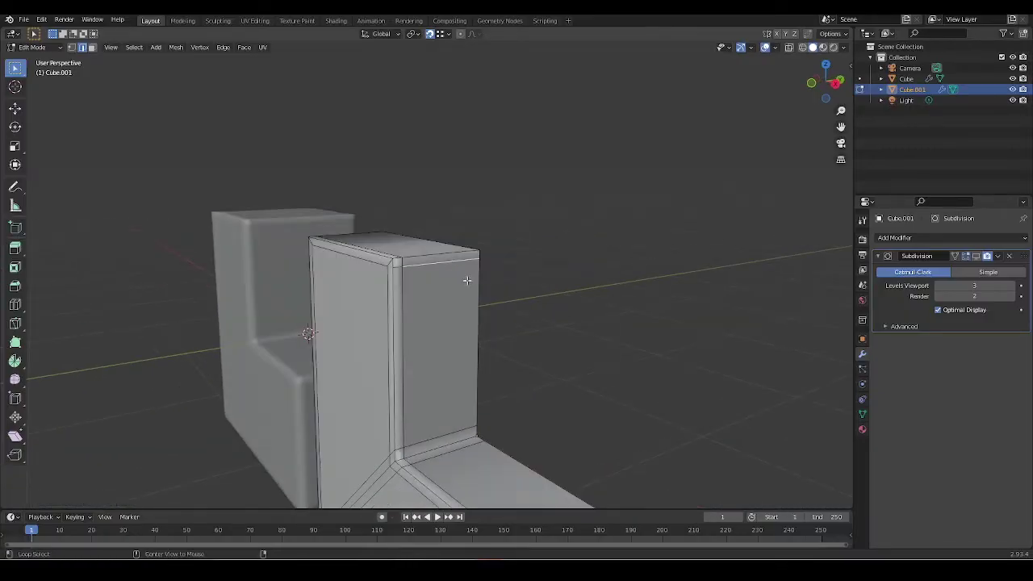
key("x")
left_click(503, 358)
middle_click_drag(503, 357, 546, 360)
key("KP_1")
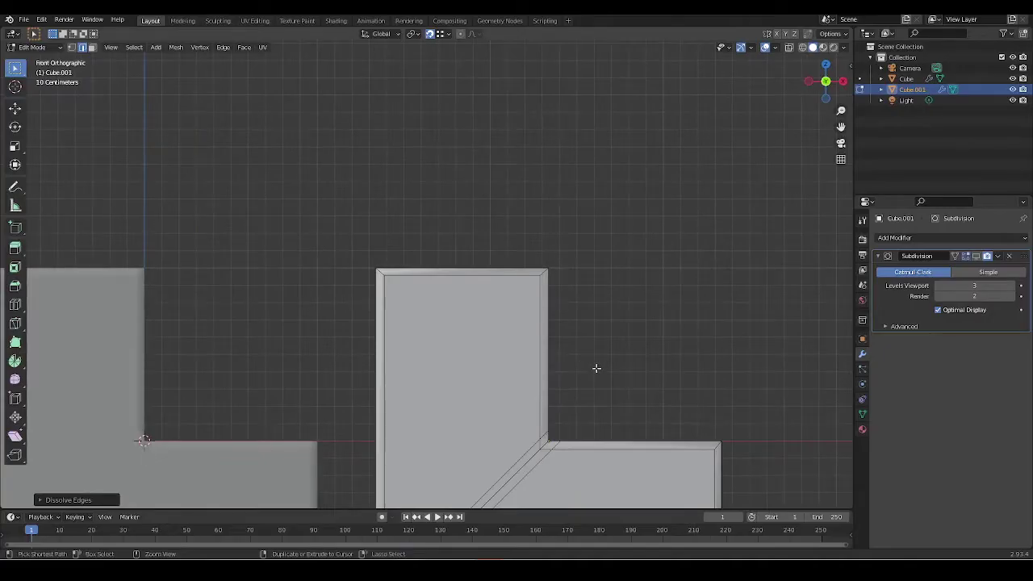
Cut a centred edge loop across the tall section of the copy in front view.
key("ctrl+z")
key("ctrl+r")
left_click(595, 337)
right_click(608, 327)
scroll(648, 382, "down", 3)
scroll(646, 376, "up", 5)
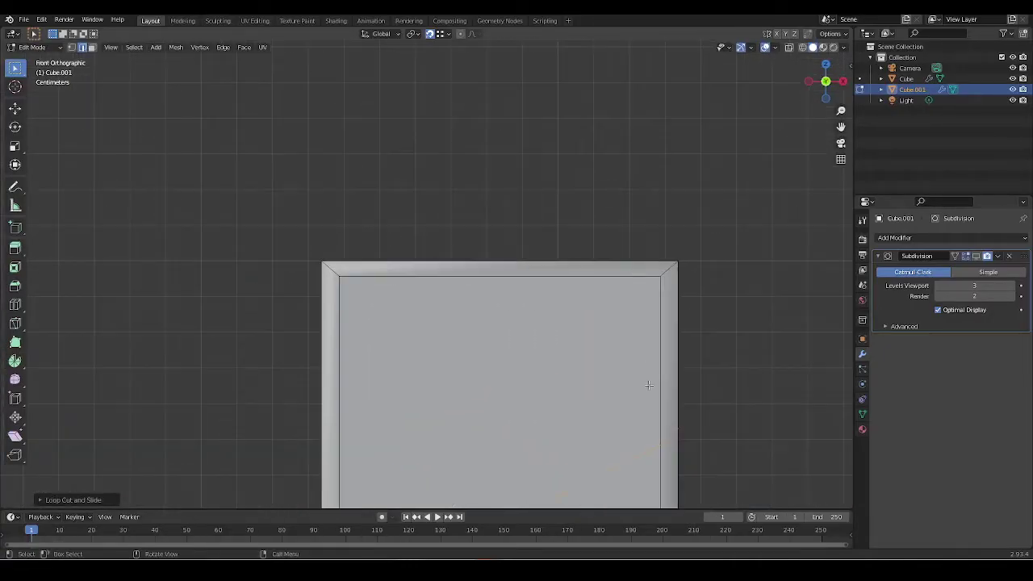
scroll(646, 375, "down", 4)
Cut a centred edge loop across the low section of the copy and select it together with the tall section's loop.
key("ctrl+r")
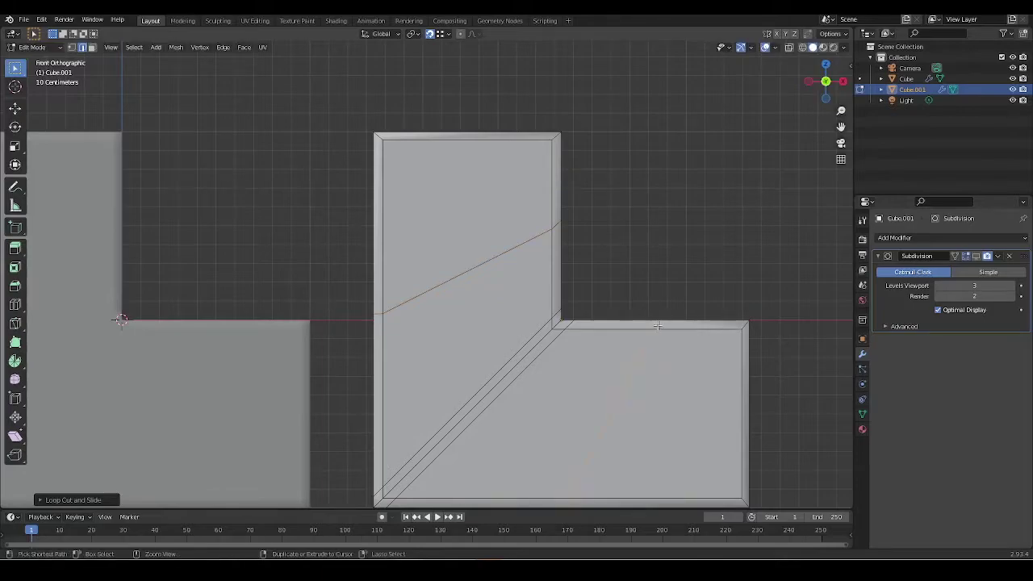
scroll(658, 333, "down", 2)
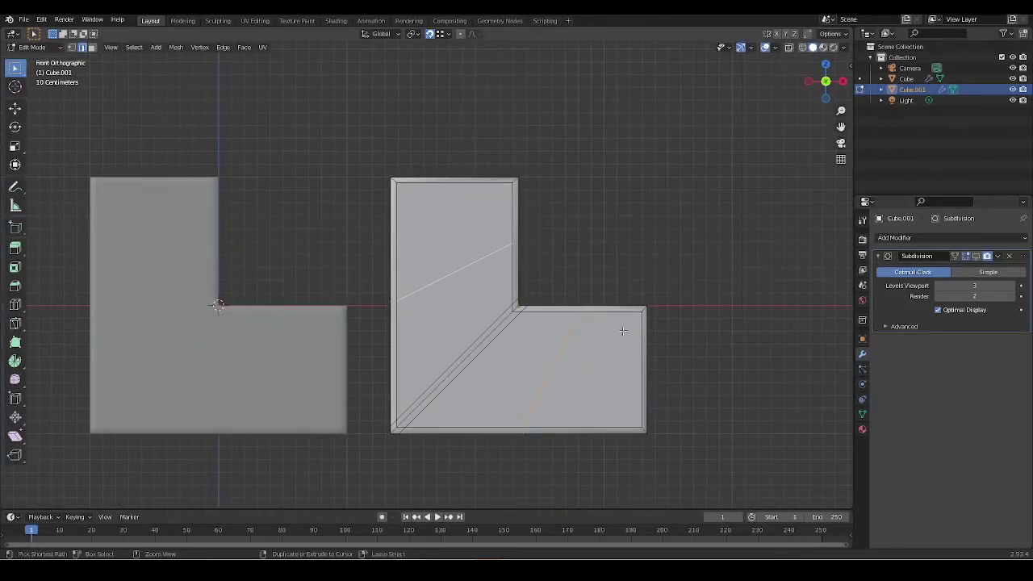
Try bevelling the two selected centre loops with a width of 0.35 m.
key("ctrl+b")
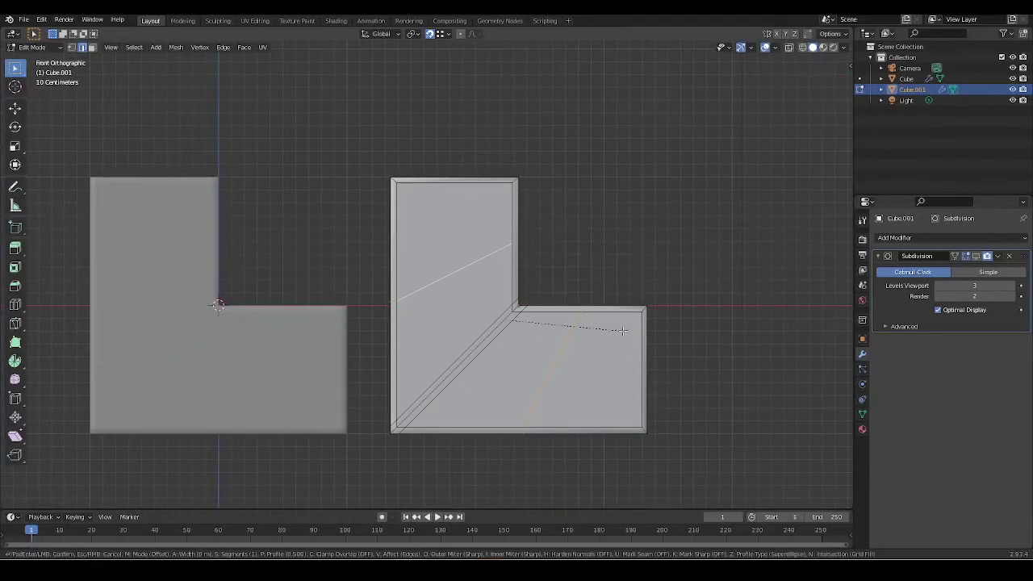
type("0.4")
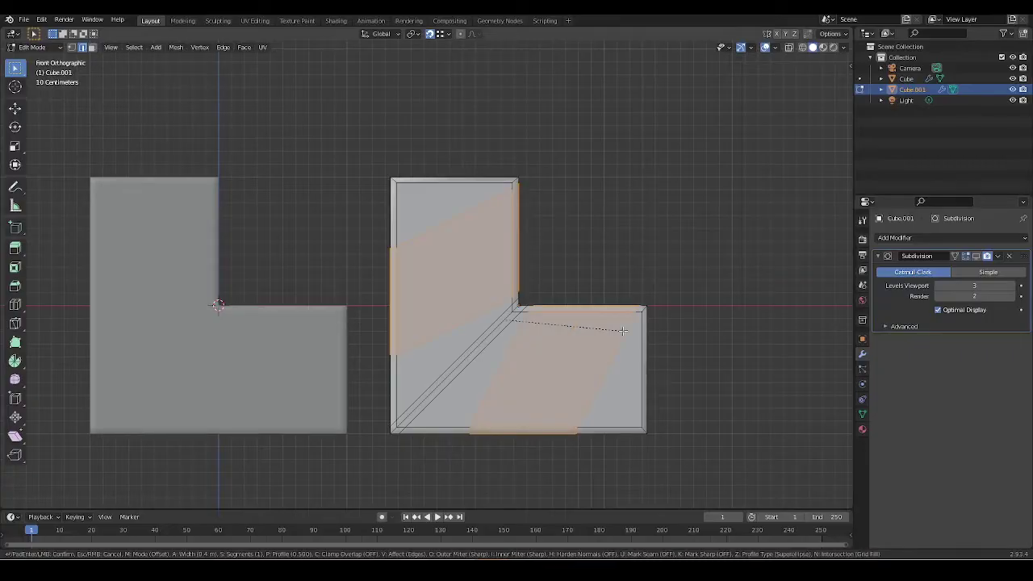
key("BackSpace")
key("BackSpace")
key("BackSpace")
type("0.35")
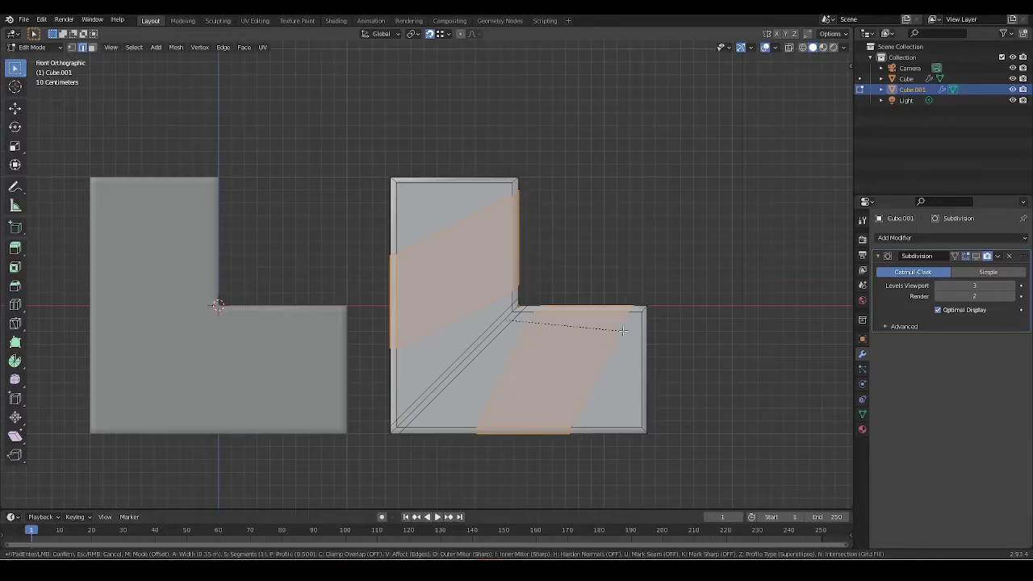
key("Return")
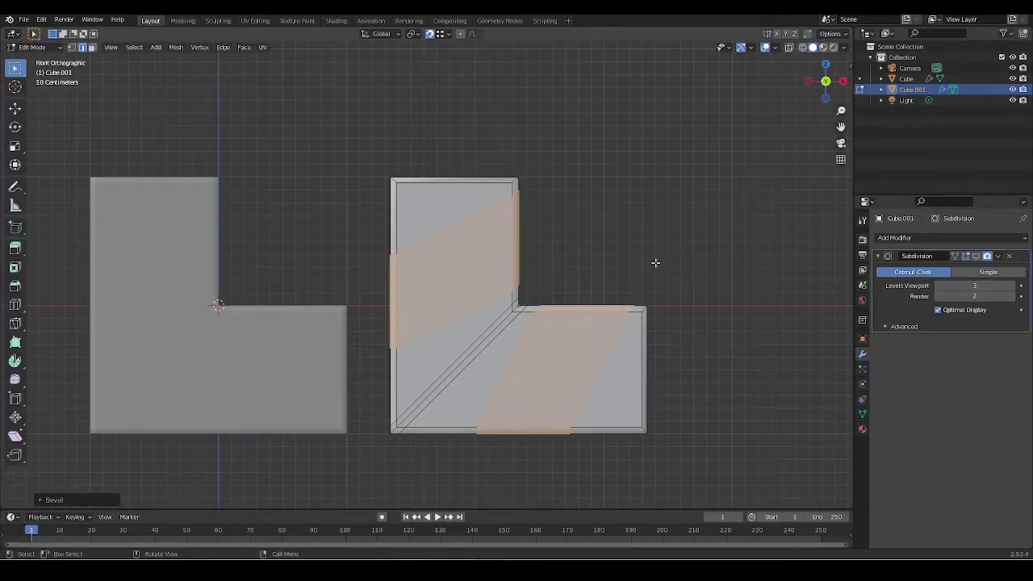
left_click(668, 323)
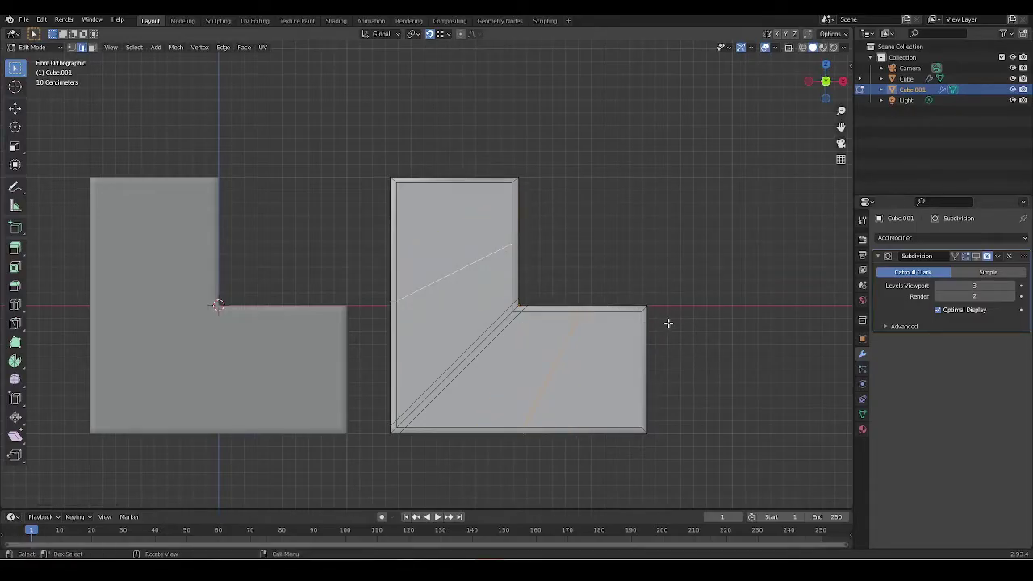
Try a 0.4 m bevel on both loops, move the tall section's upper loop vertices in wireframe view, and undo both changes.
scroll(668, 323, "up", 3)
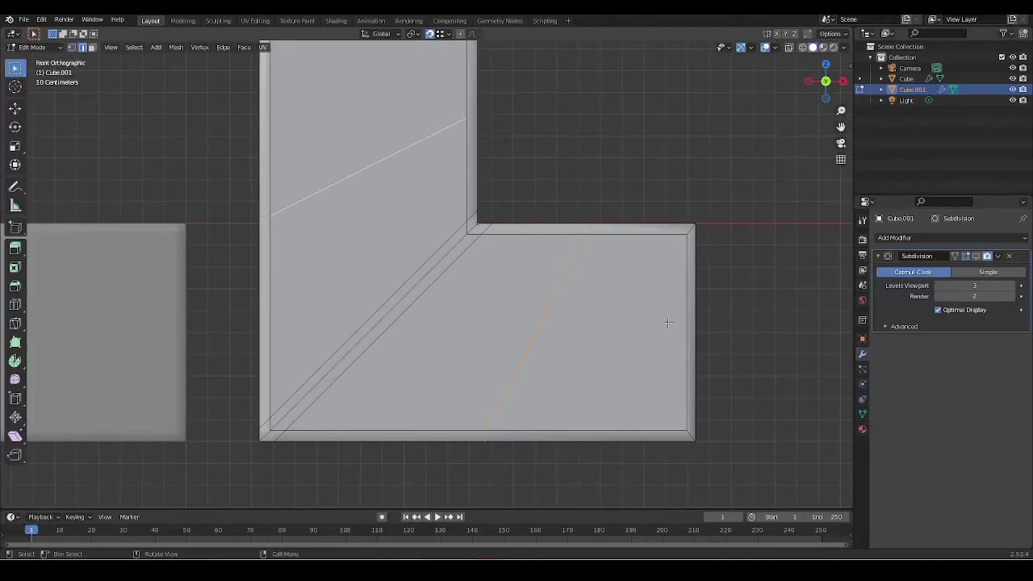
key("ctrl+b")
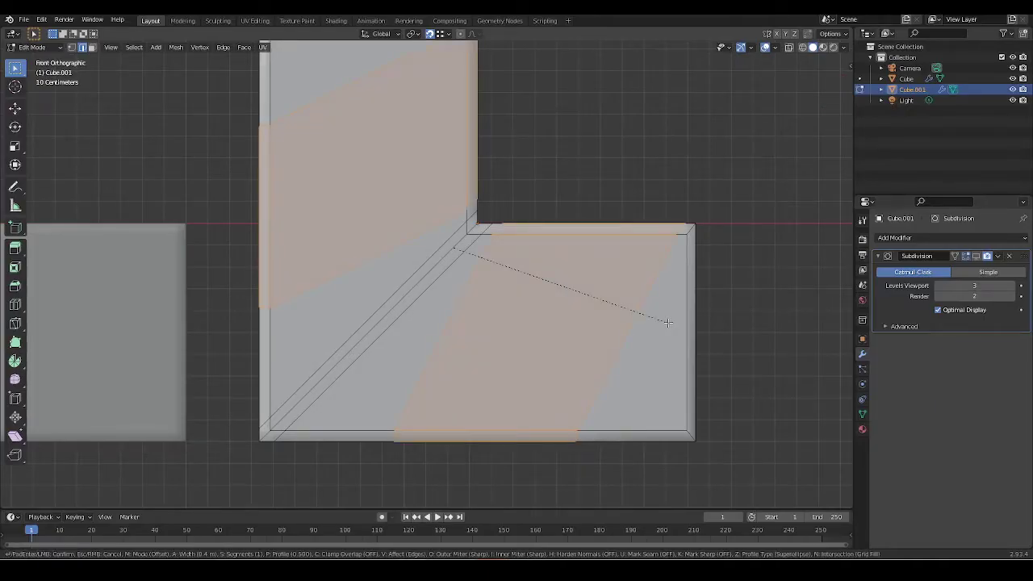
left_click(668, 323)
scroll(656, 233, "down", 4)
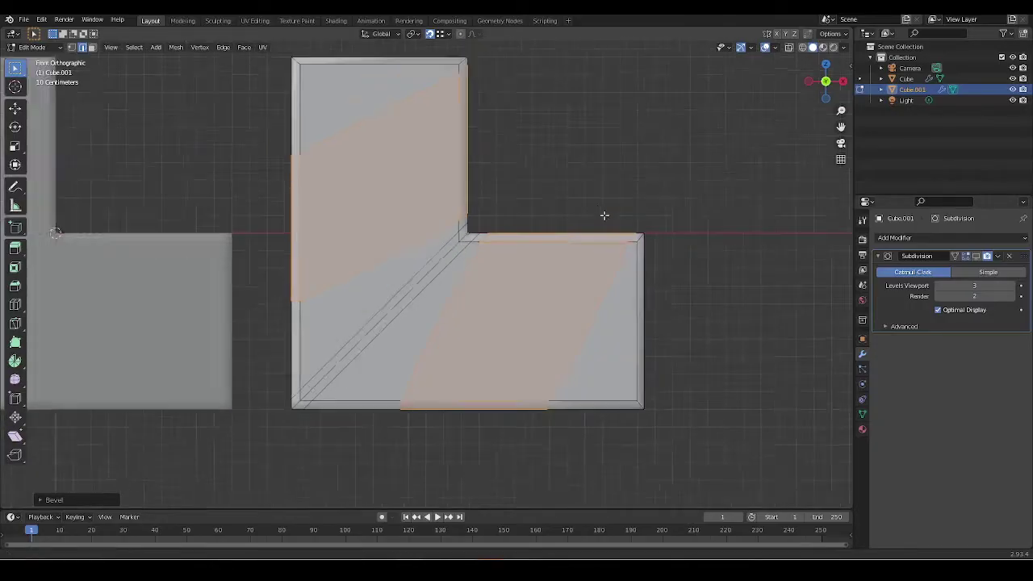
scroll(632, 346, "up", 5)
scroll(586, 264, "up", 2)
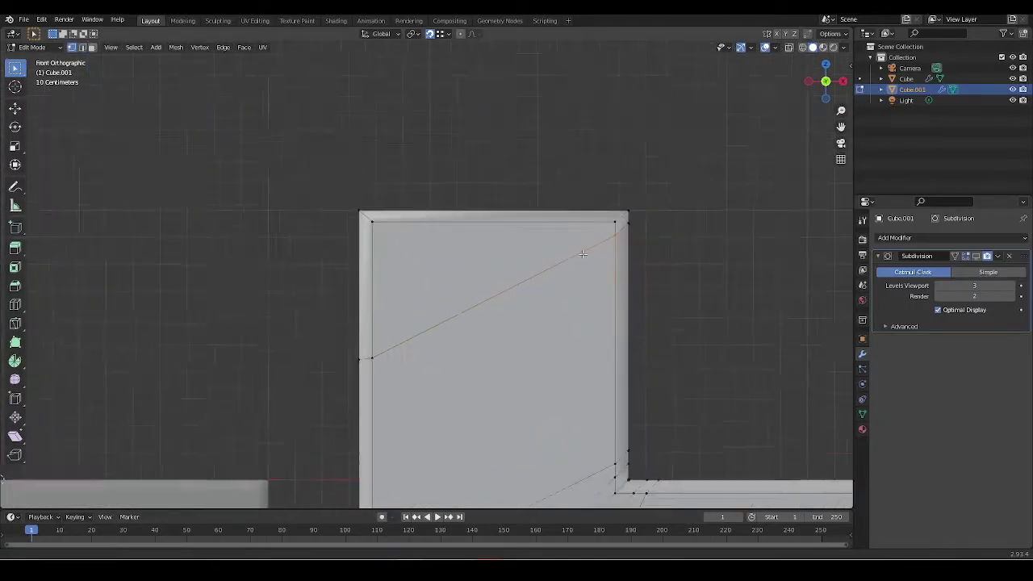
key("shift+z")
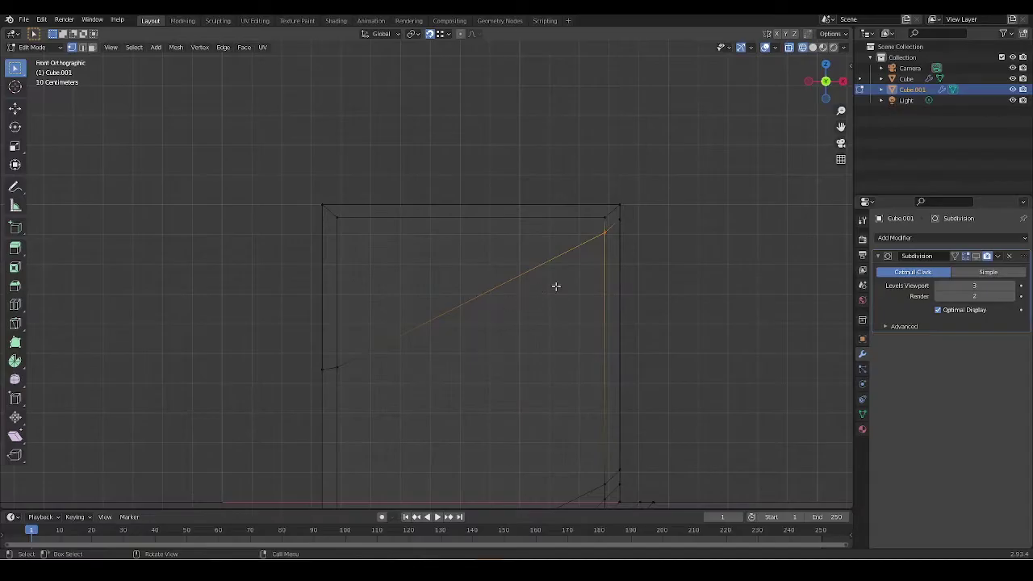
key("g")
left_click(618, 221)
middle_click_drag(645, 250, 616, 242, "ctrl")
key("ctrl+z")
key("ctrl+z")
scroll(638, 224, "down", 3)
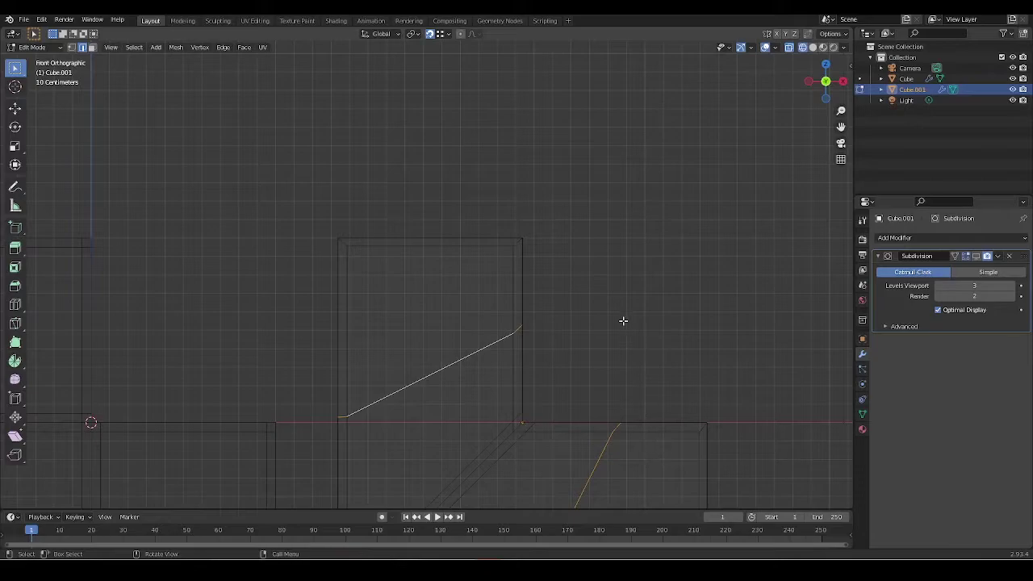
Bevel the two centre loops of the copy with a width of 0.35 m.
key("ctrl+b")
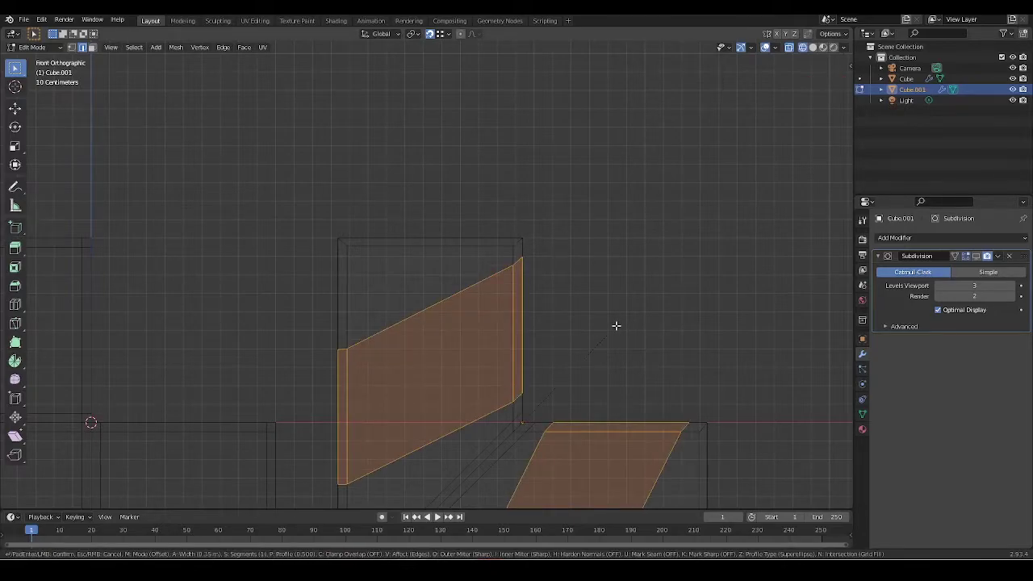
middle_click_drag(616, 325, 597, 283, "ctrl")
right_click(588, 288)
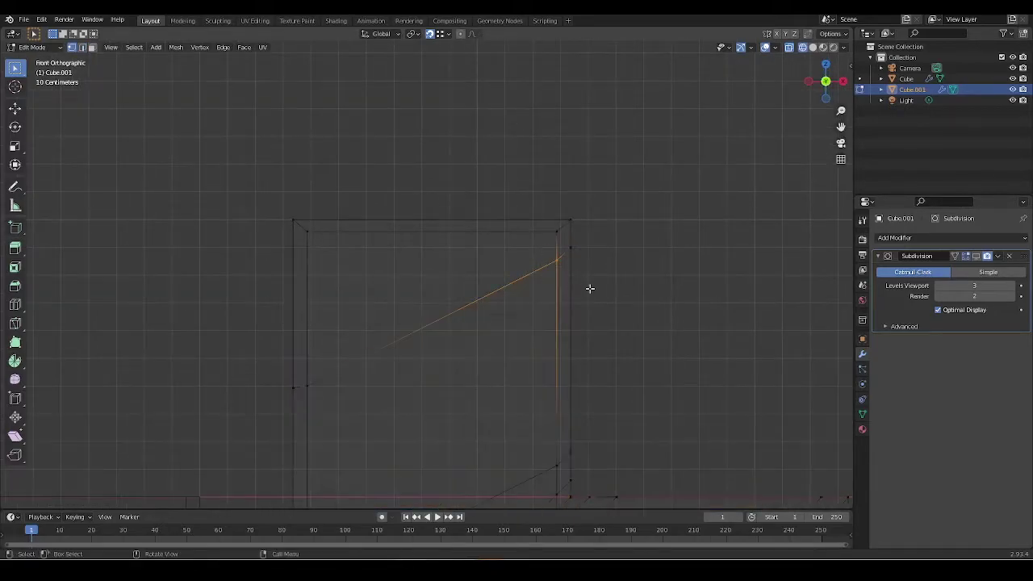
Move the vertices of the tall section's upper bevelled loop along Z so it runs horizontally just below the top edge.
key("g")
left_click(576, 253)
left_click(310, 338)
left_click(556, 247)
left_click(307, 233)
key("g")
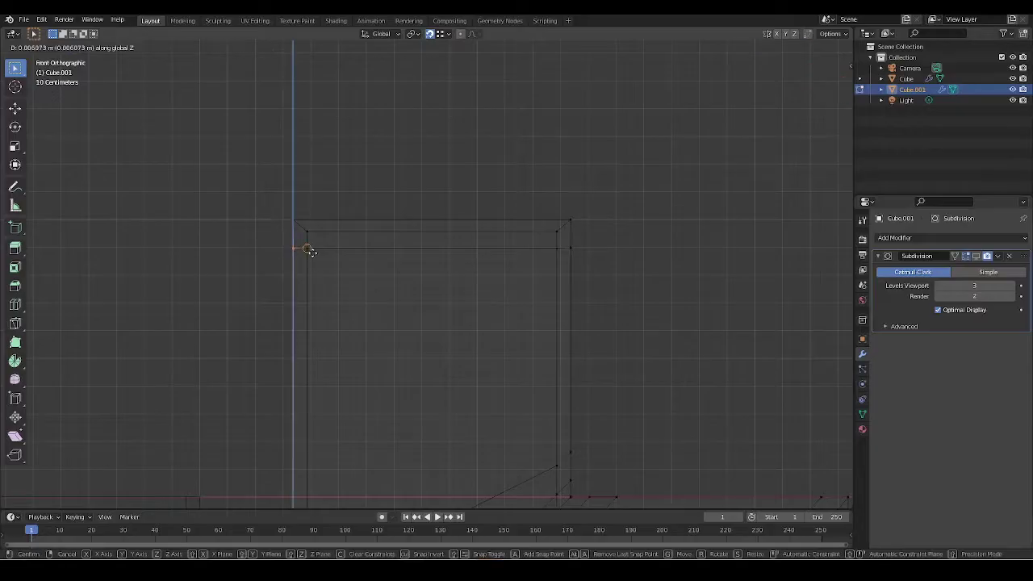
left_click(311, 251)
Align the upper vertices of the low section's outer bevelled loop vertically with each other near the step's outer end.
scroll(500, 261, "down", 3)
scroll(564, 283, "up", 2)
middle_click_drag(615, 299, 586, 249, "shift")
left_click(607, 248)
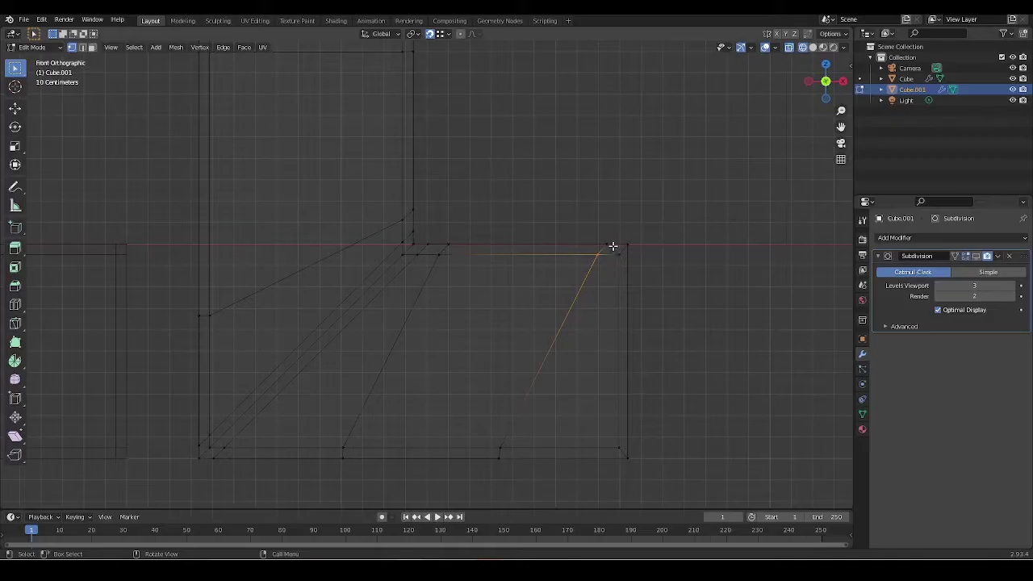
key("g")
key("z")
left_click(606, 254)
Move the outer loop's lower vertices outwards beneath its upper ones so the support loop runs vertically near the low section's end.
middle_click_drag(514, 399, 506, 307, "shift")
left_click(475, 318)
left_click(533, 351)
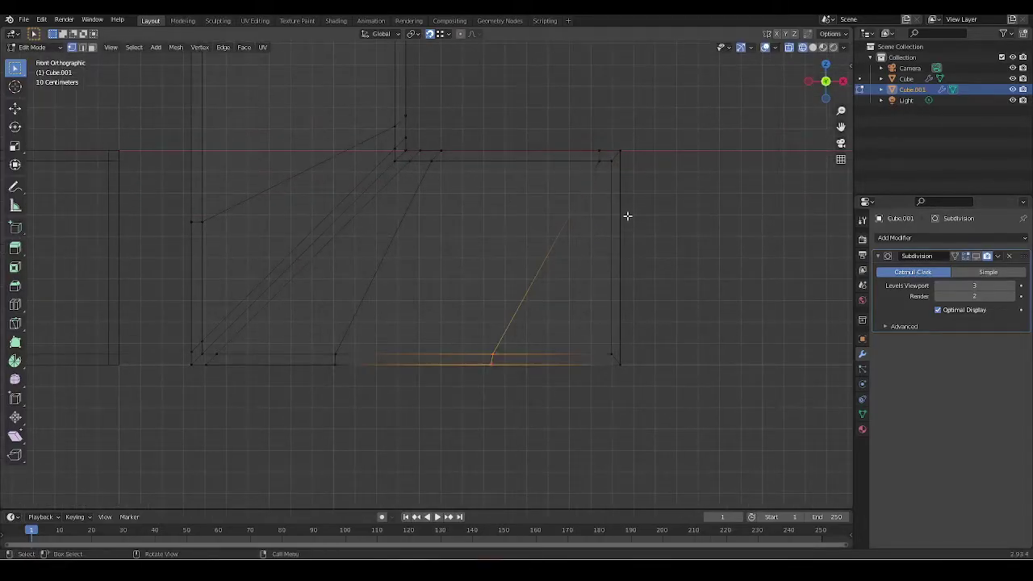
key("g")
left_click(600, 359)
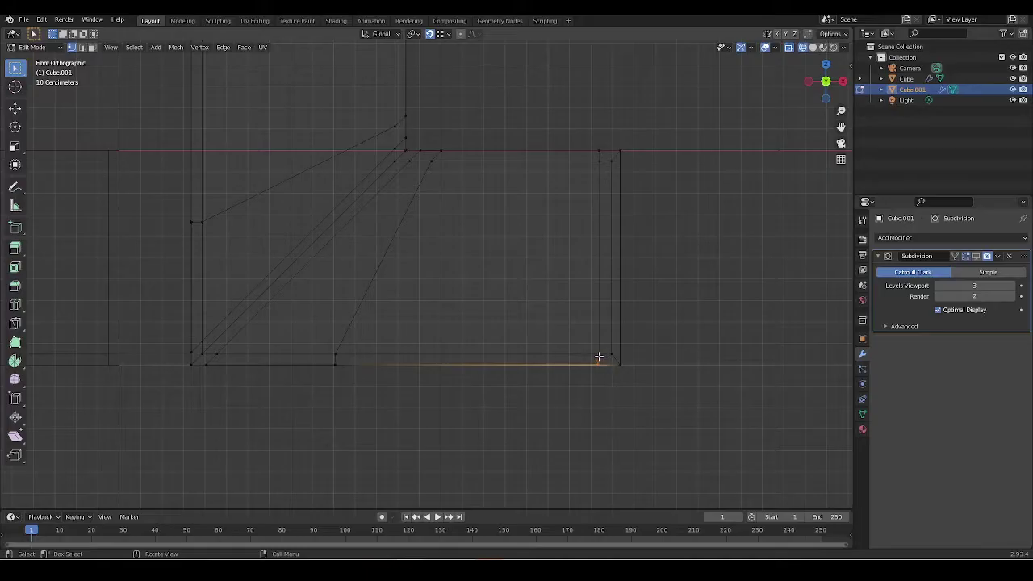
Return to solid shading and dissolve the two remaining slanted bevel loops beside the diagonal corner loops.
scroll(622, 315, "down", 3)
scroll(626, 299, "up", 2, "shift")
key("z")
left_click(595, 276)
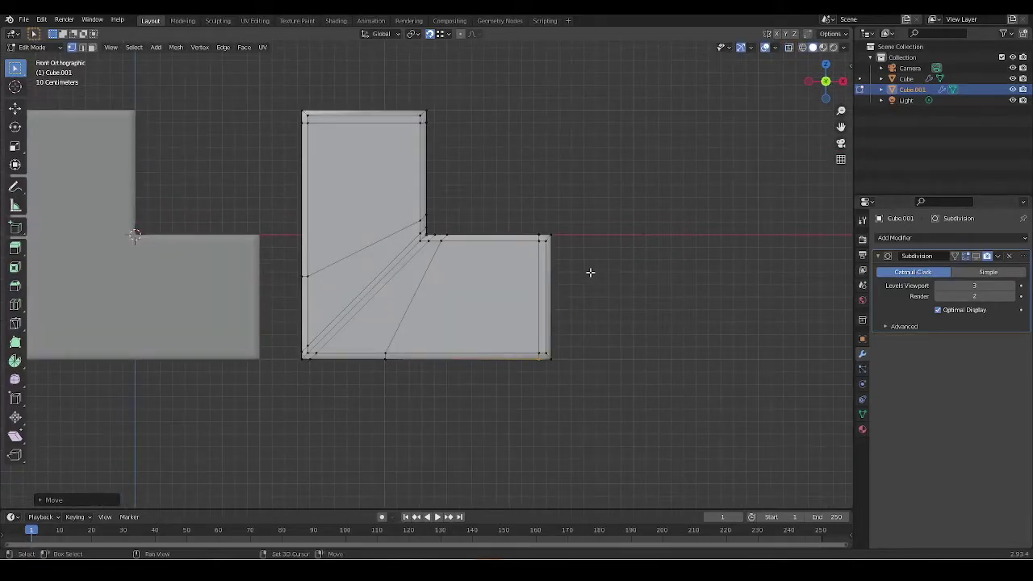
middle_click_drag(595, 276, 638, 300, "shift")
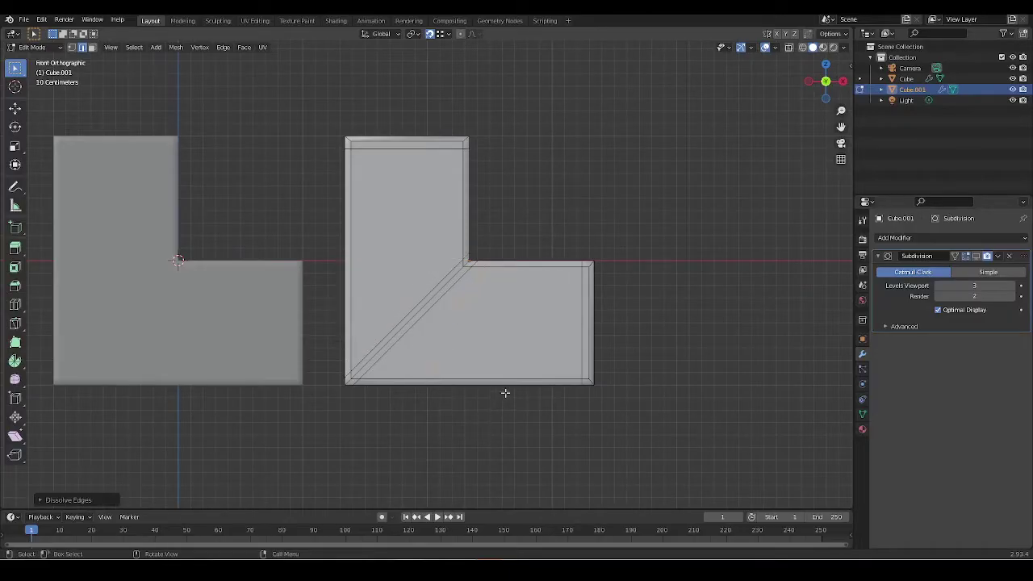
scroll(498, 399, "up", 2)
middle_click_drag(480, 322, 553, 293)
middle_click_drag(560, 253, 549, 294)
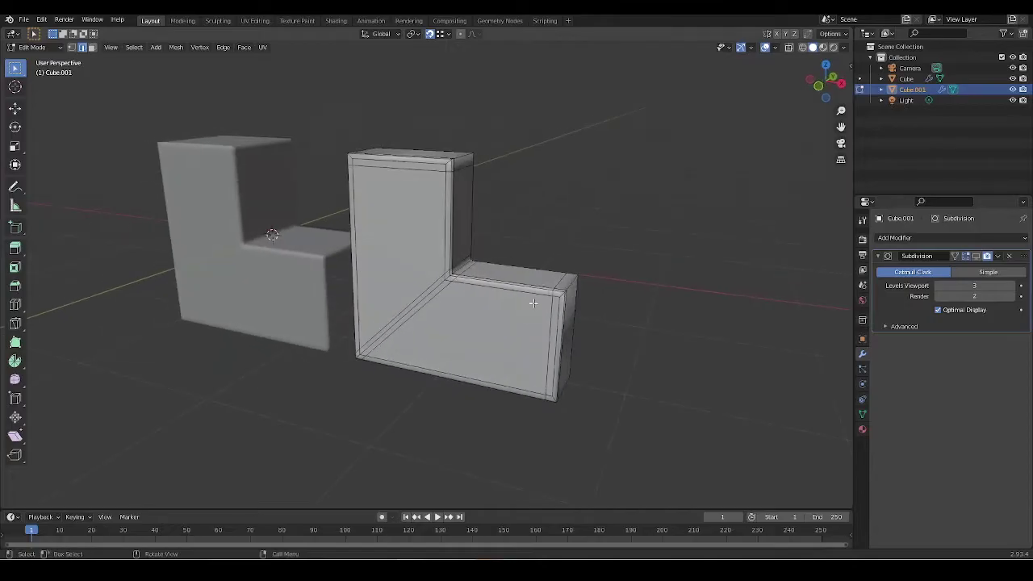
key("Tab")
key("q")
left_click(476, 263)
key("Tab")
mouse_move(493, 260)
middle_mouse_down()
mouse_move(472, 249)
mouse_move(493, 279)
middle_mouse_up()
scroll(482, 238, "up", 2)
key("q")
key("Escape")
key("Tab")
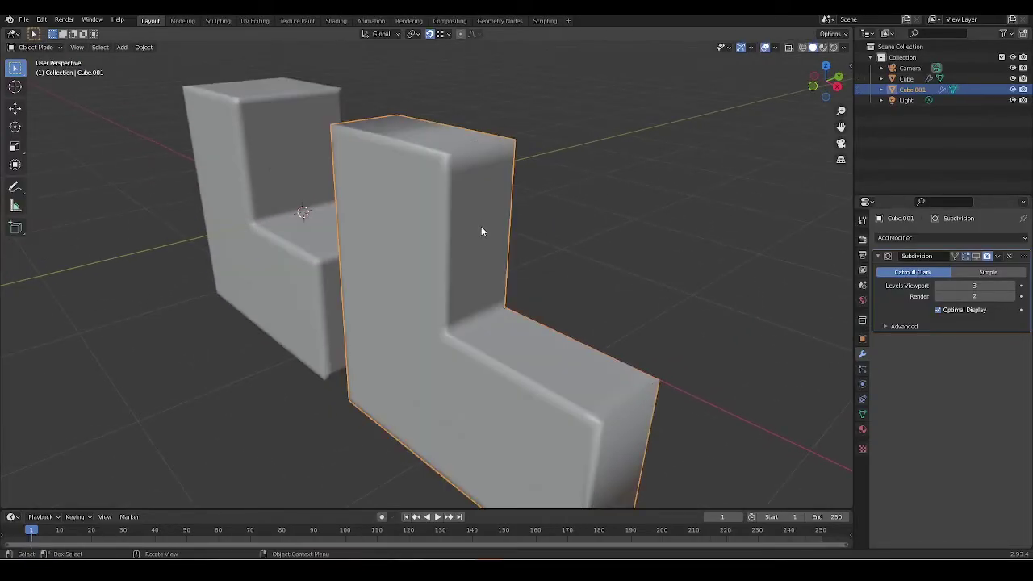
key("q")
key("Escape")
key("Tab")
key("Tab")
Add a Mirror modifier to the copy across the Y axis only and apply it.
key("q")
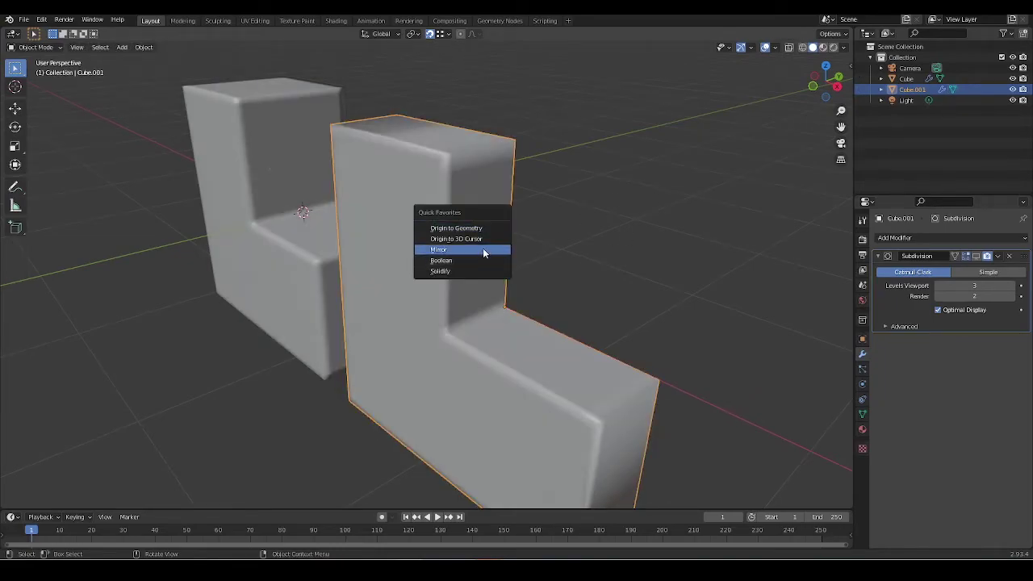
left_click(483, 245)
left_click(974, 357)
left_click(946, 356)
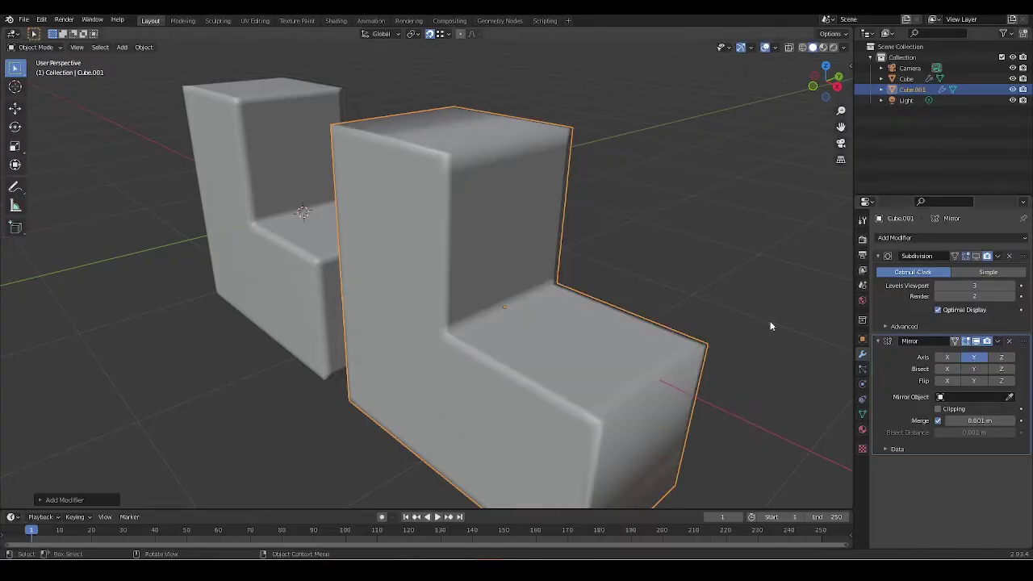
key("ctrl+a")
middle_click_drag(565, 306, 637, 313)
Show the copy's subdivision smoothing in the viewport at level 3.
key("Tab")
scroll(590, 311, "up", 3)
key("Tab")
key("ctrl+3")
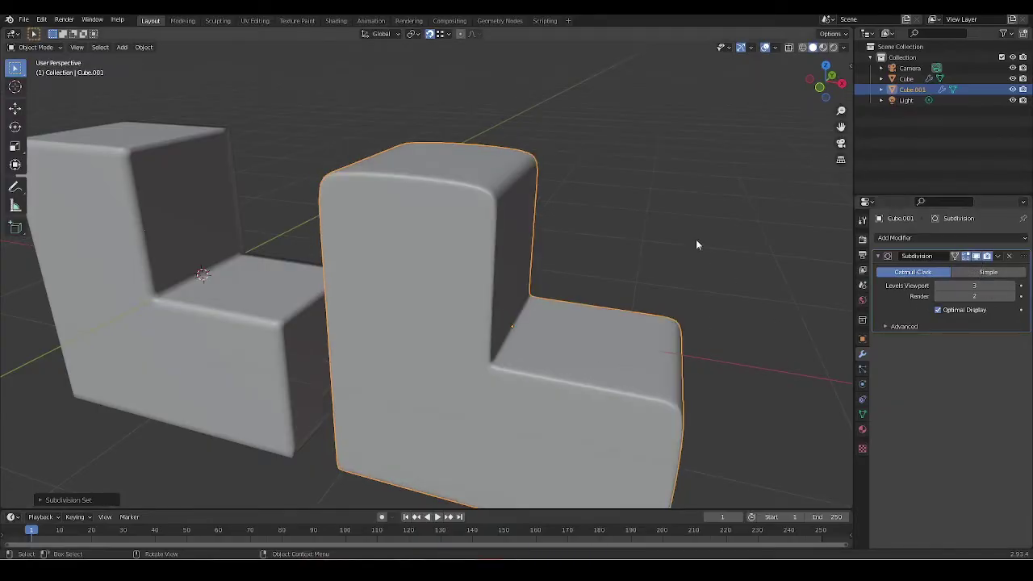
Cut a centred edge loop that follows the L shape through the tall and low sections of the copy.
key("Tab")
mouse_move(657, 262)
middle_mouse_down()
mouse_move(664, 322)
mouse_move(629, 320)
mouse_move(638, 298)
mouse_move(622, 295)
middle_mouse_up()
key("ctrl+r")
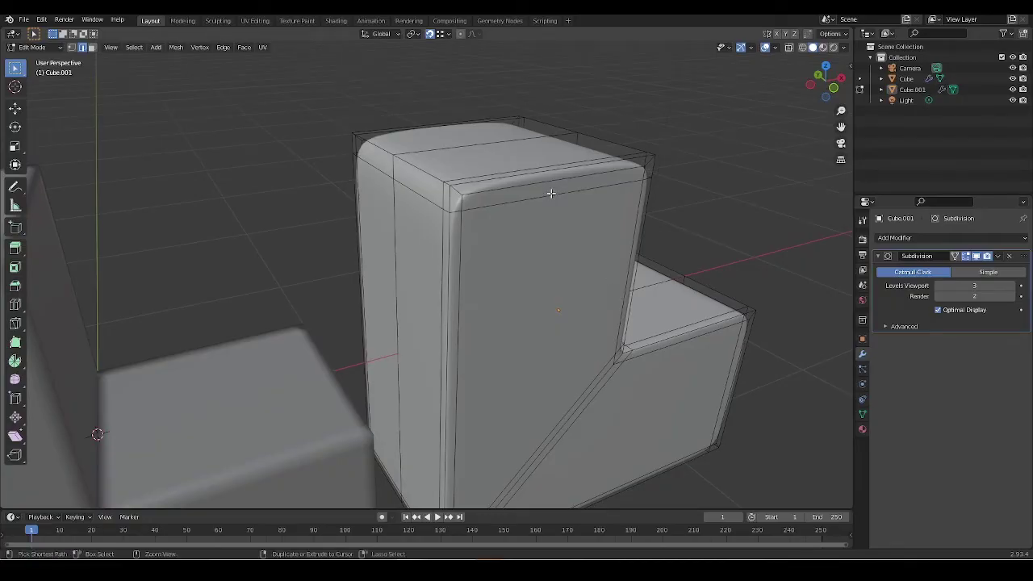
left_click(634, 254)
right_click(634, 254)
middle_click_drag(634, 254, 639, 281)
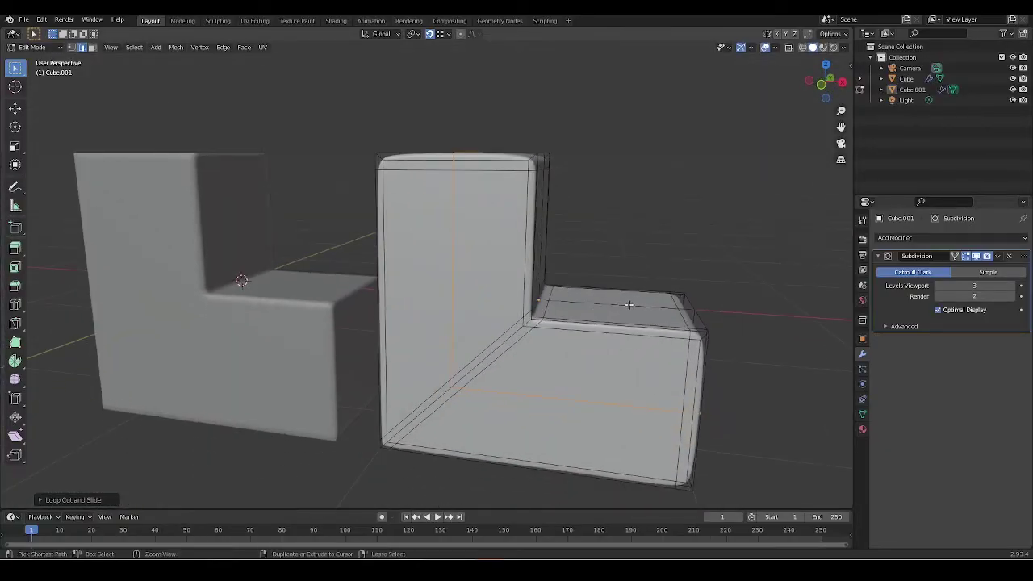
Bevel the new L-shaped loop with a width of 0.4 m and clear the selection.
key("ctrl+b")
key("0")
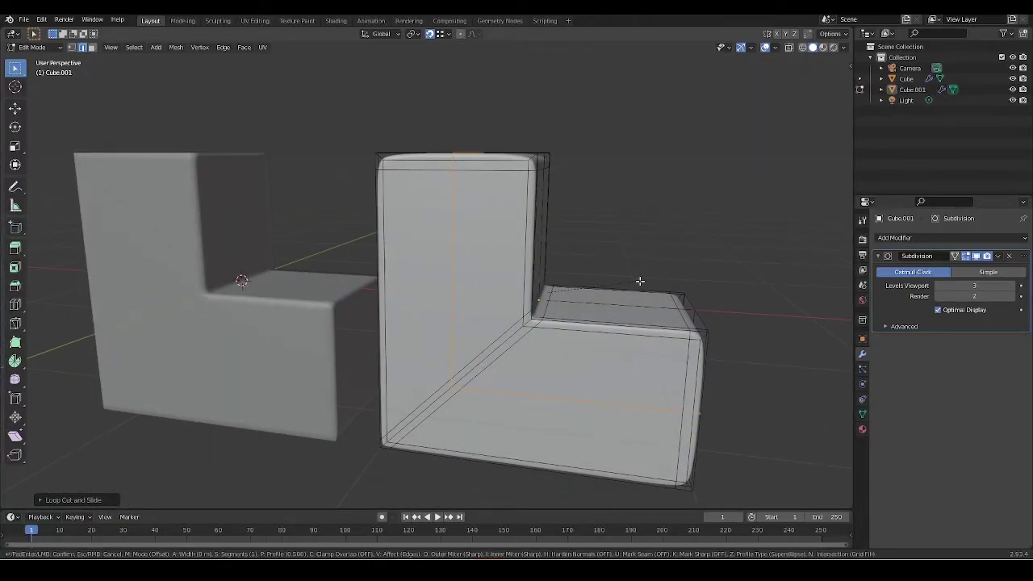
key("period")
key("4")
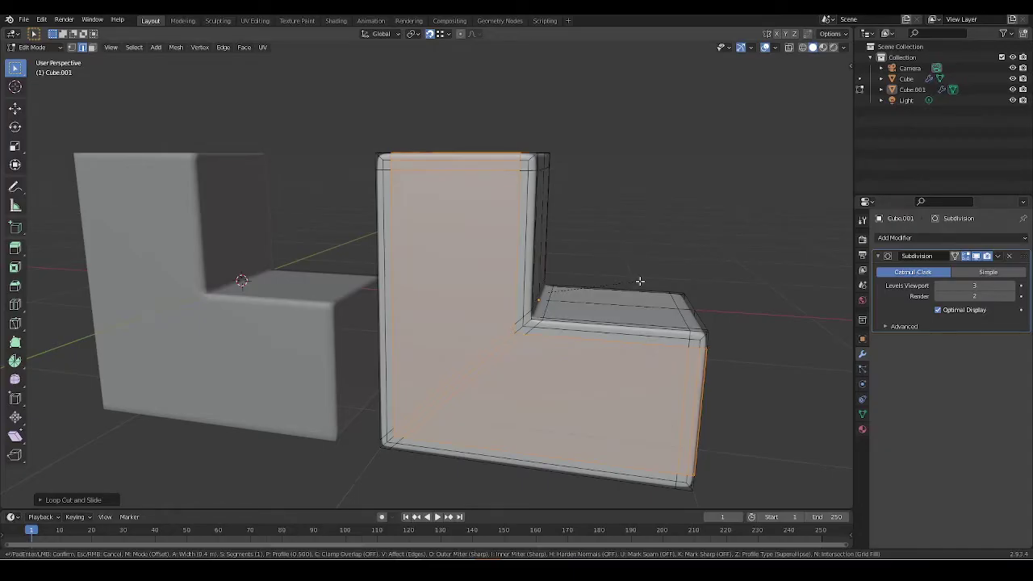
key("Return")
key("alt+a")
Examine the copy's upper corner topology and smoothed shape in perspective, top and front views.
middle_click_drag(650, 289, 503, 247)
scroll(502, 247, "up", 5)
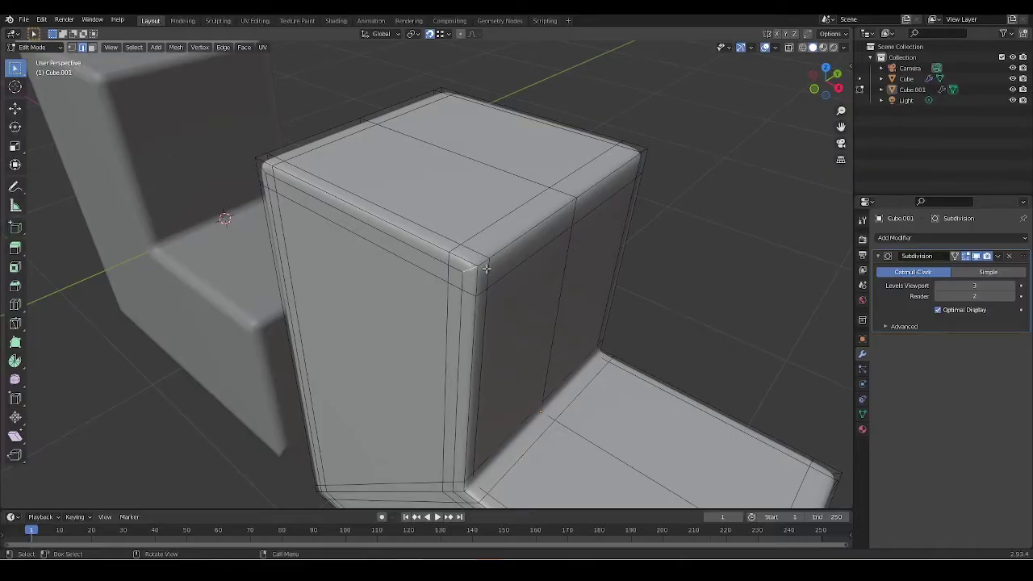
scroll(487, 268, "up", 2)
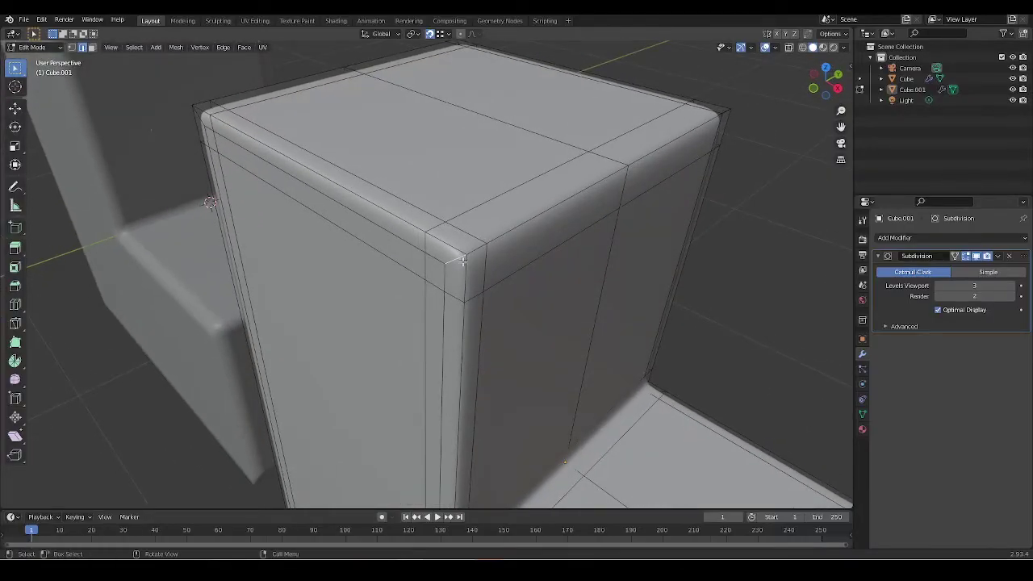
scroll(486, 275, "up", 1)
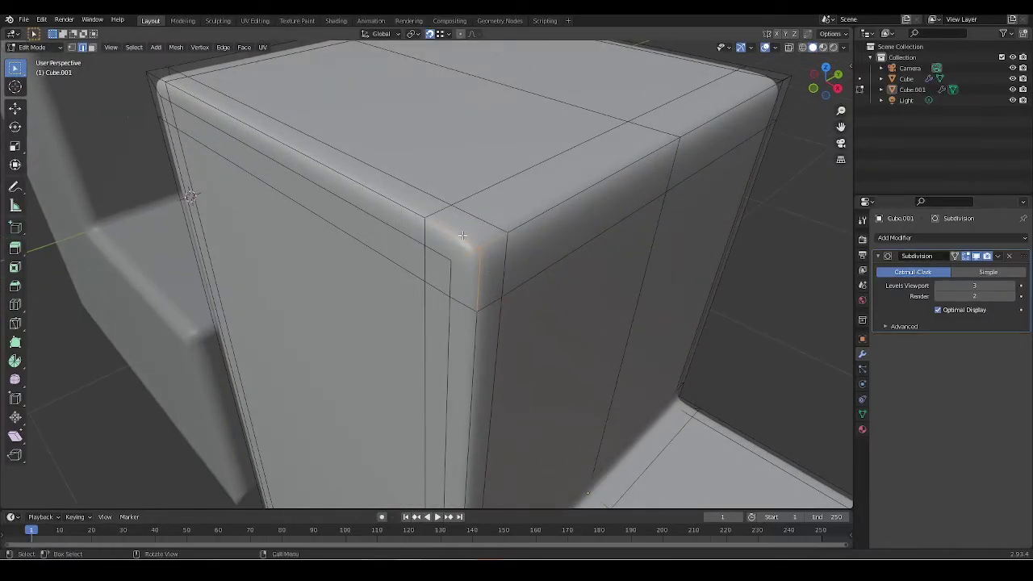
scroll(479, 257, "down", 3)
middle_click_drag(478, 256, 609, 297)
key("Tab")
scroll(638, 249, "down", 3)
key("Tab")
key("KP_7")
scroll(609, 297, "up", 5)
middle_click_drag(570, 268, 517, 323, "shift")
scroll(533, 361, "down", 3)
key("KP_1")
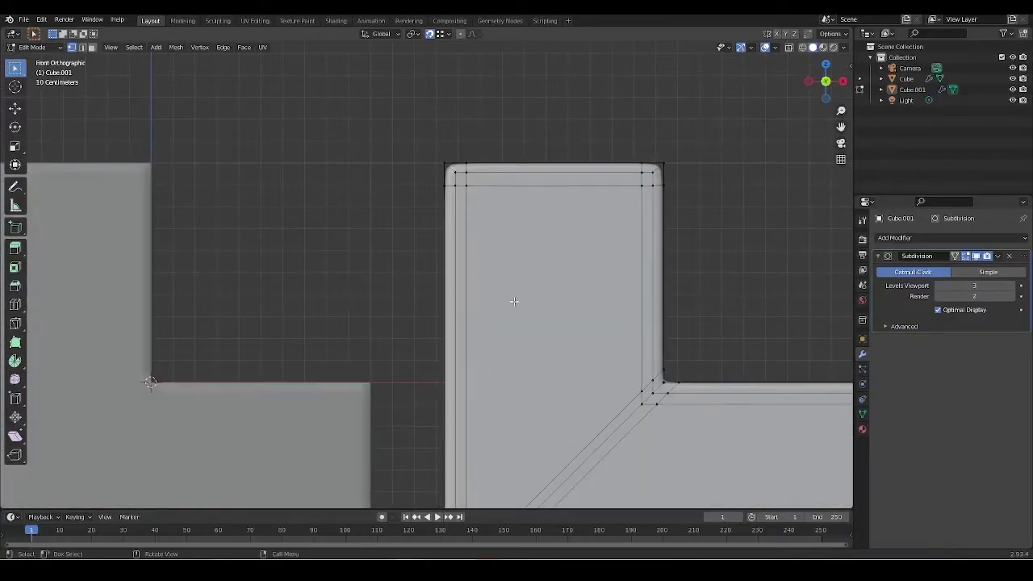
middle_click_drag(439, 232, 480, 312)
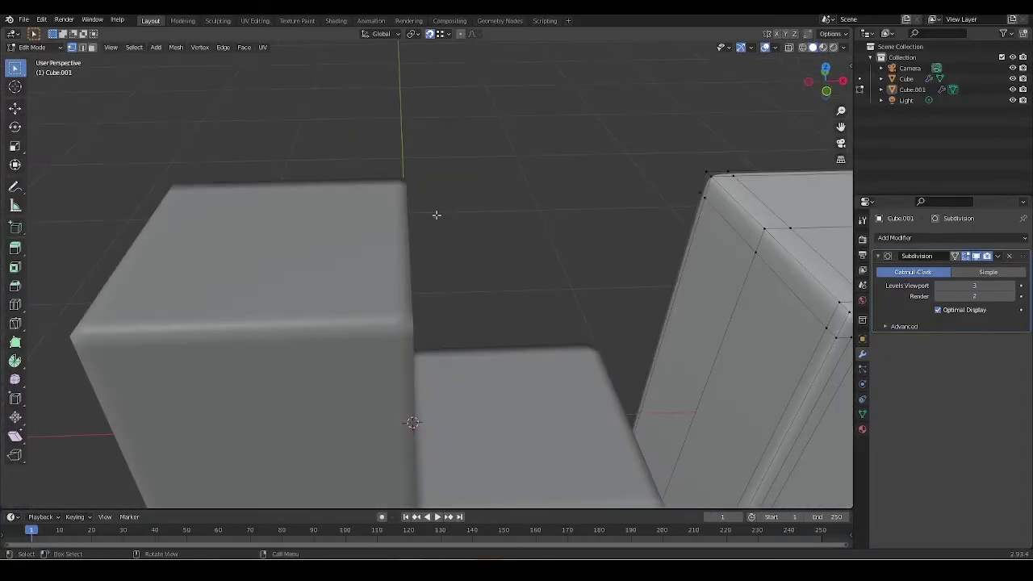
Examine the original block's rounded corner in top view, with its edit mesh shown and hidden.
key("Tab")
left_click(395, 262)
key("grave")
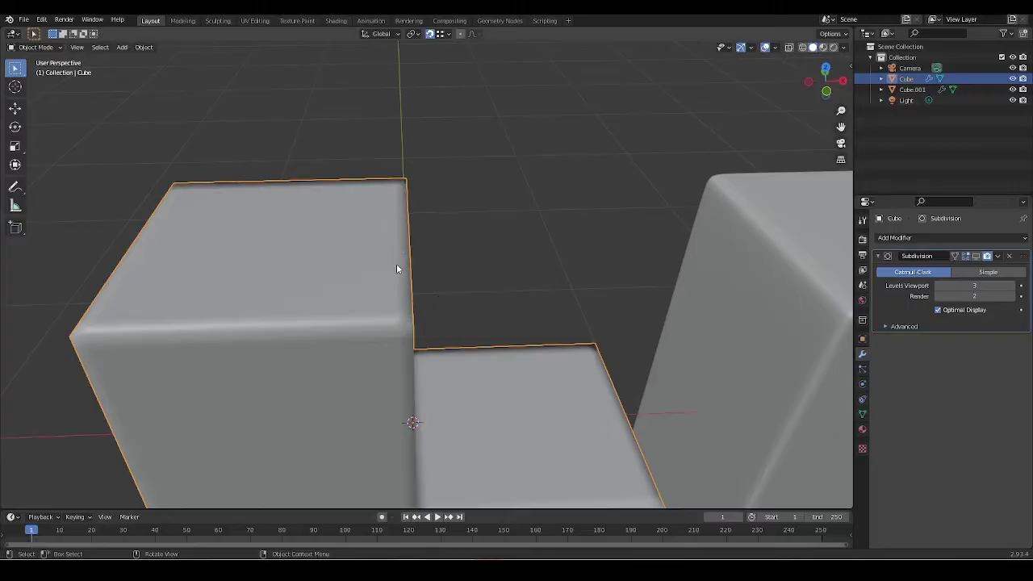
middle_click_drag(396, 270, 384, 317)
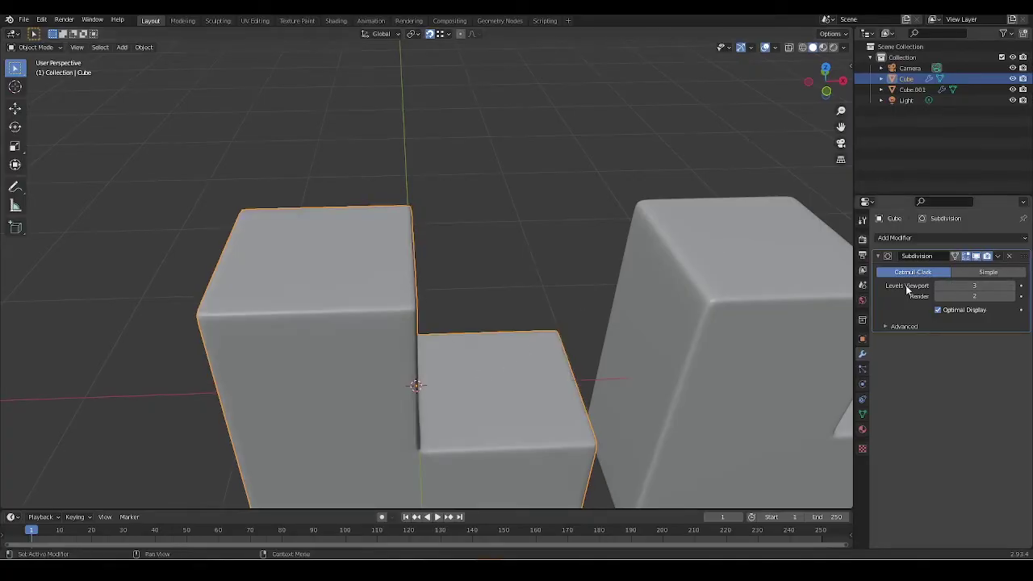
key("KP_7")
scroll(416, 261, "up", 5)
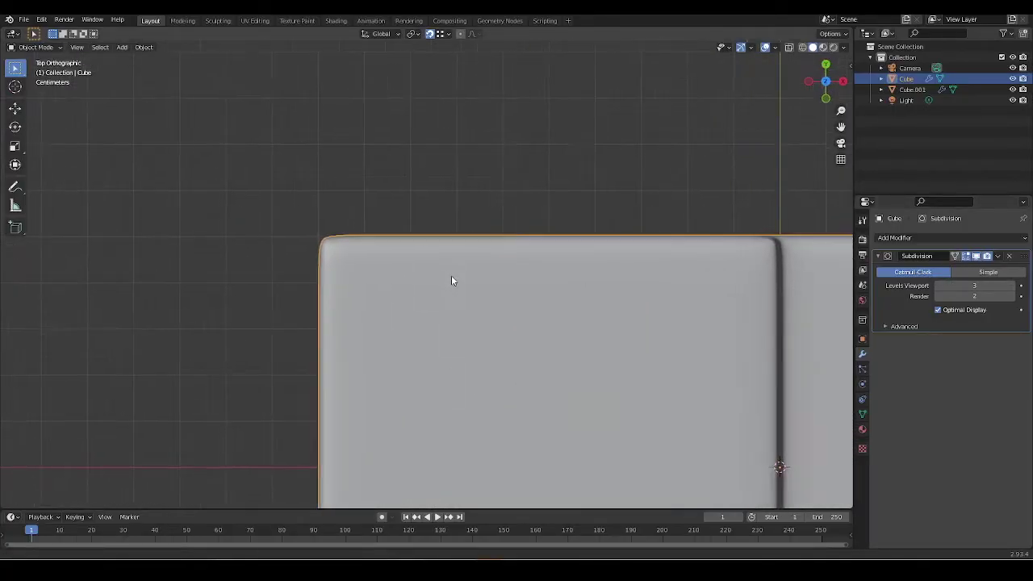
key("Tab")
scroll(399, 307, "up", 4)
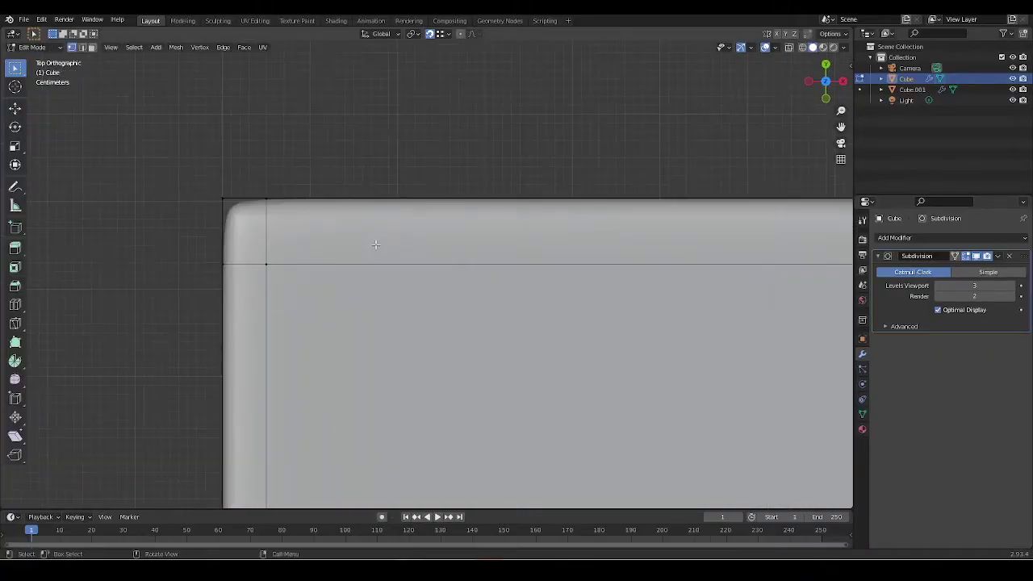
middle_click_drag(380, 245, 473, 376, "shift")
scroll(397, 312, "up", 5)
scroll(397, 312, "up", 2)
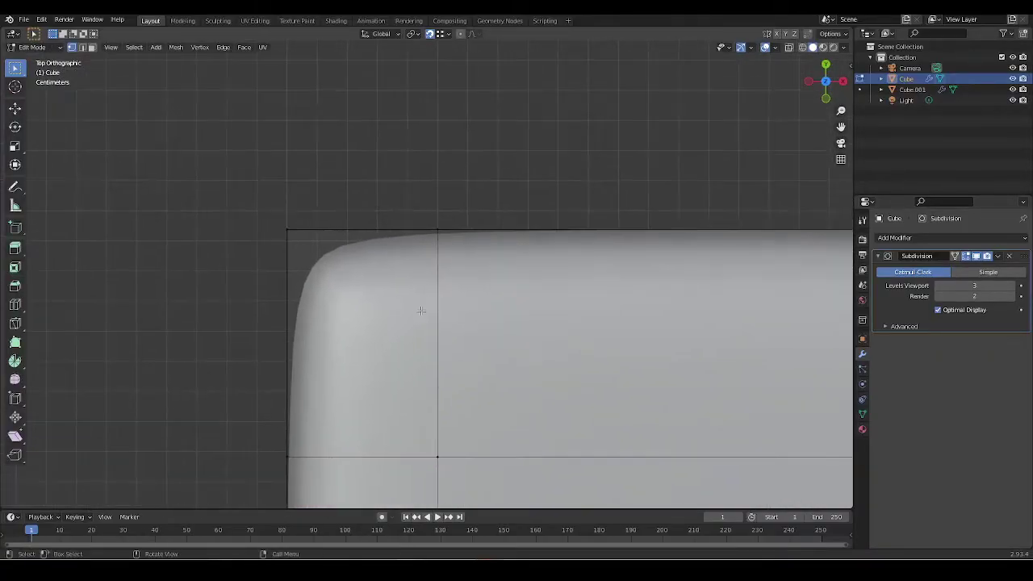
key("Tab")
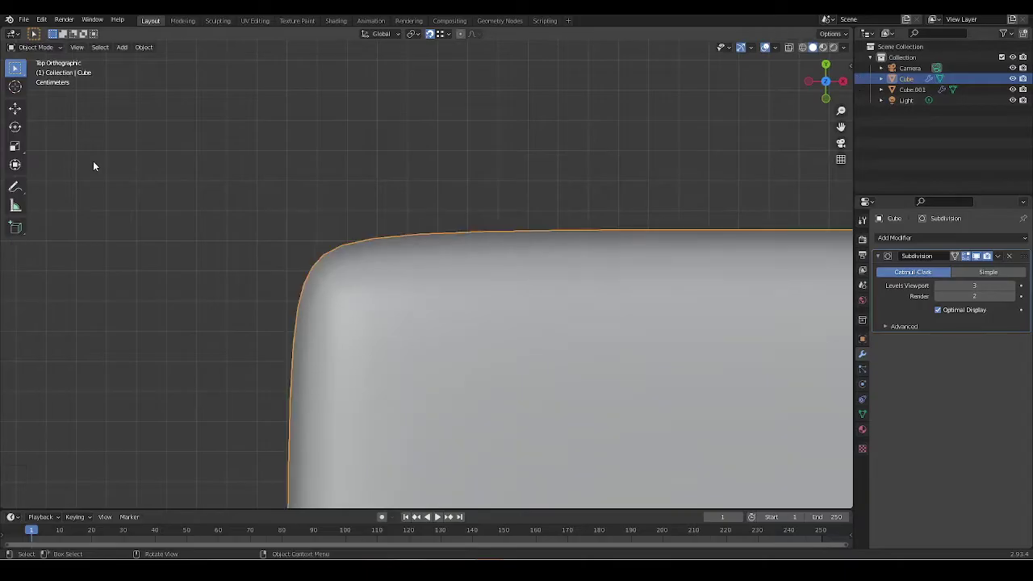
Draw freehand annotation strokes along the curvature of the original block's rounded corner in top view.
left_click(14, 186)
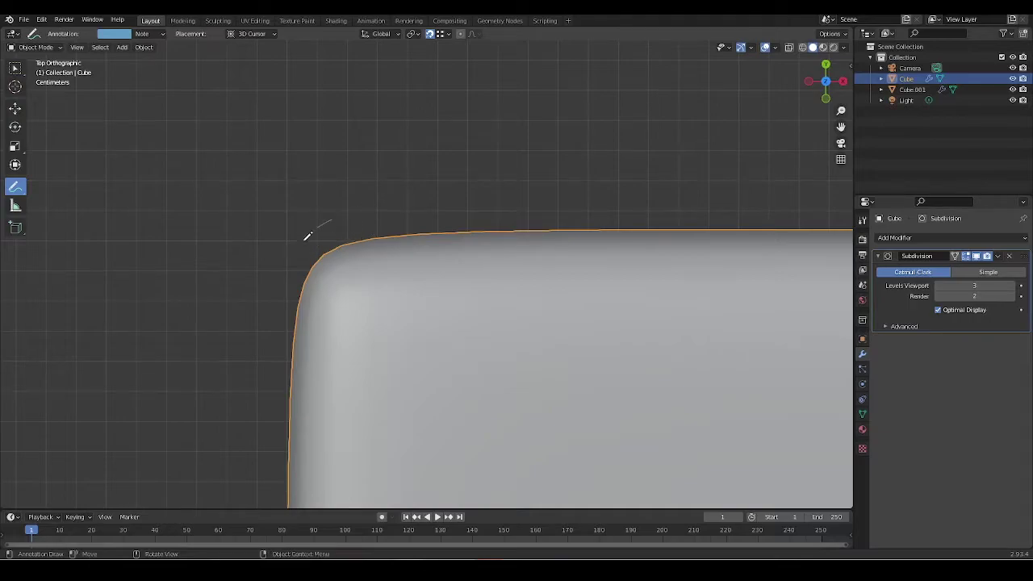
middle_click_drag(357, 230, 338, 201, "ctrl")
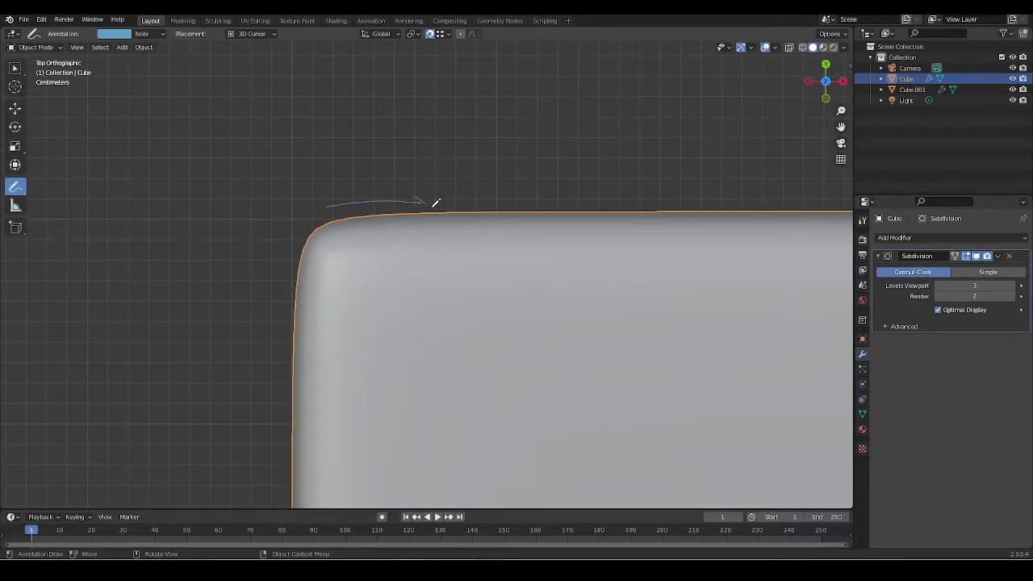
middle_click_drag(304, 296, 414, 229, "ctrl")
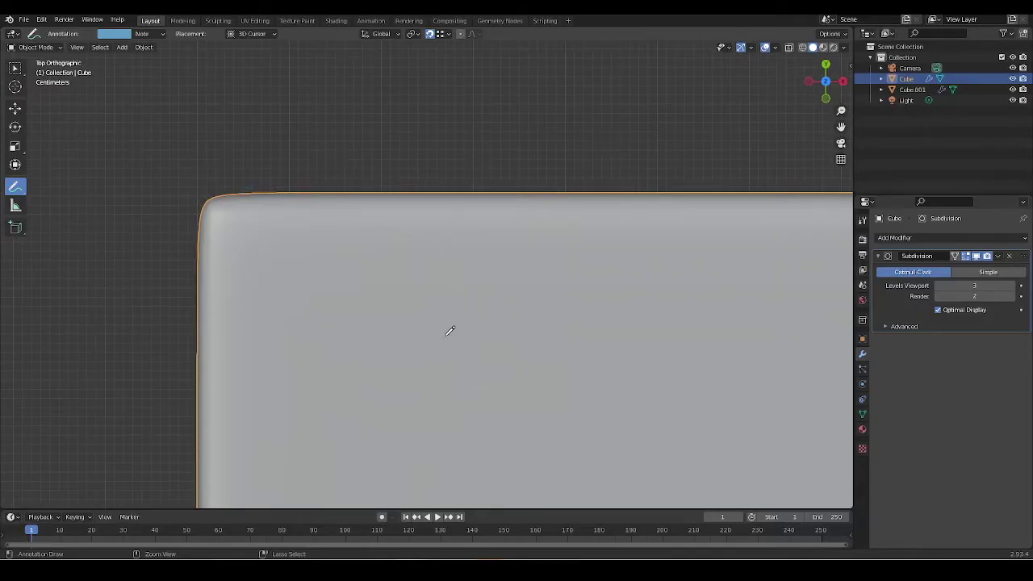
middle_click_drag(369, 277, 491, 306, "ctrl")
key("Tab")
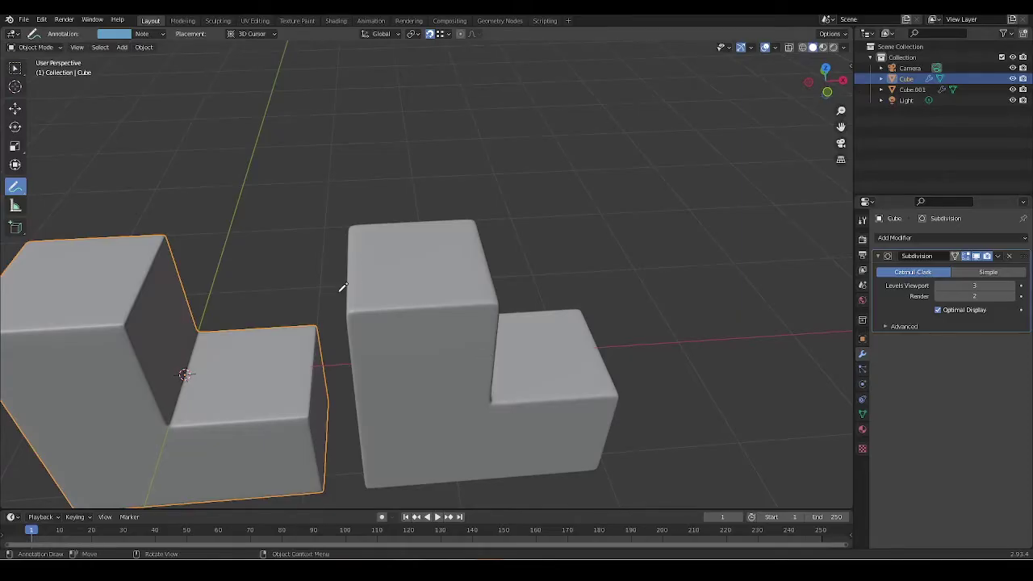
Cut two centred edge loops in the copy, one following the front L shape and one crossing both arms.
key("w")
mouse_move(504, 372)
middle_mouse_down()
mouse_move(431, 334)
mouse_move(461, 283)
mouse_move(436, 314)
middle_mouse_up()
left_click(431, 334)
key("Tab")
scroll(441, 303, "up", 3)
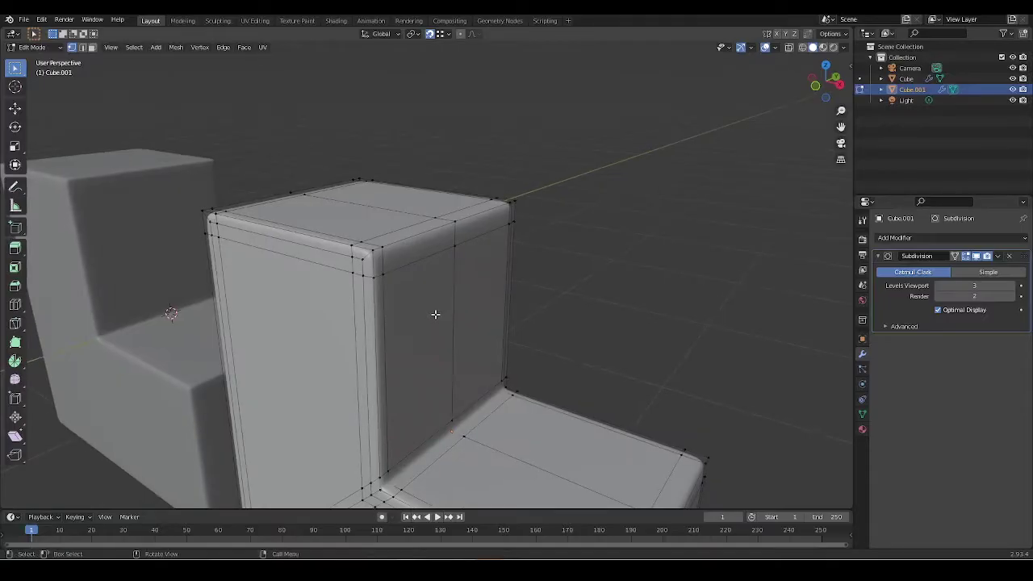
left_click(445, 305, "alt")
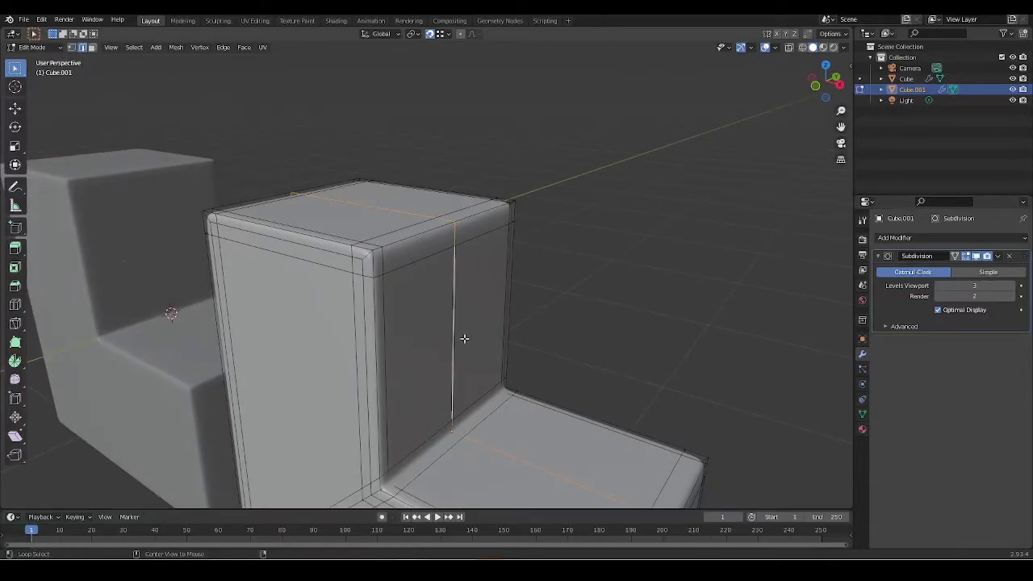
middle_click_drag(466, 354, 500, 234)
key("ctrl+r")
left_click(330, 155)
key("ctrl+r")
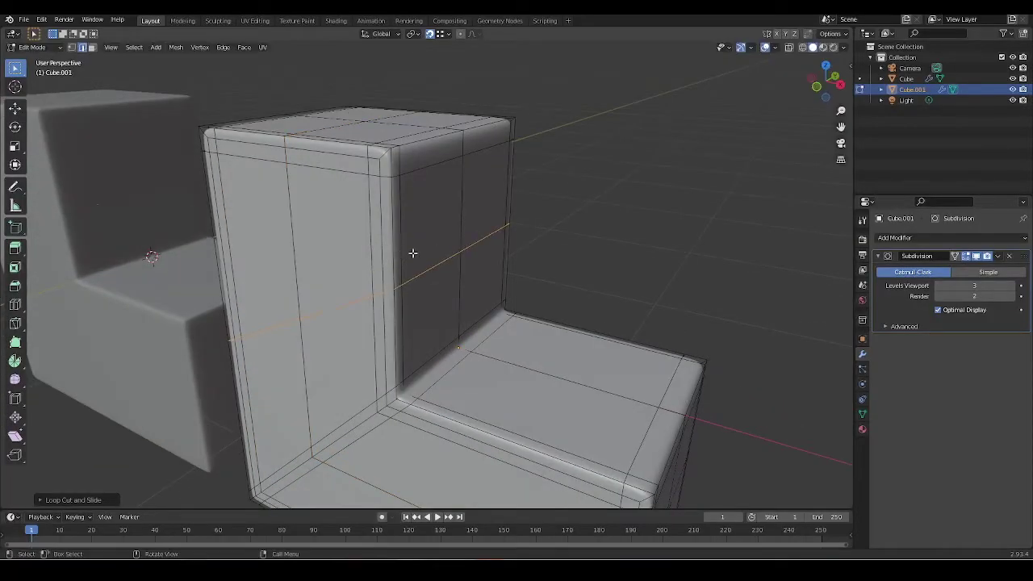
Bevel the copy's centred lengthwise loop running over the stepped top faces with a width of 0.8 m.
middle_click_drag(406, 253, 505, 269)
middle_click_drag(526, 332, 506, 318)
left_click(506, 318)
left_click(506, 317)
middle_click_drag(484, 240, 491, 312)
scroll(491, 311, "down", 3)
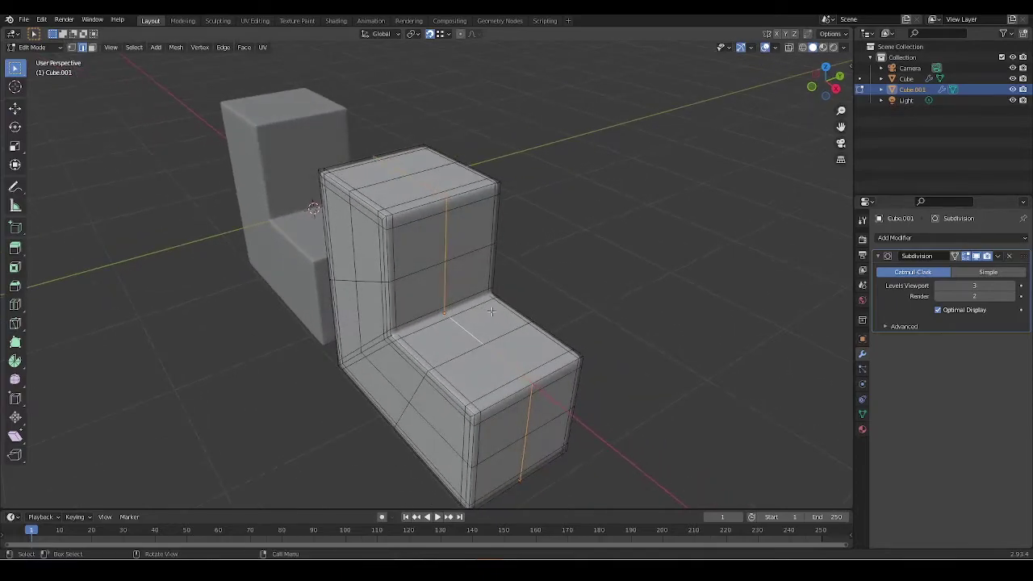
key("ctrl+b")
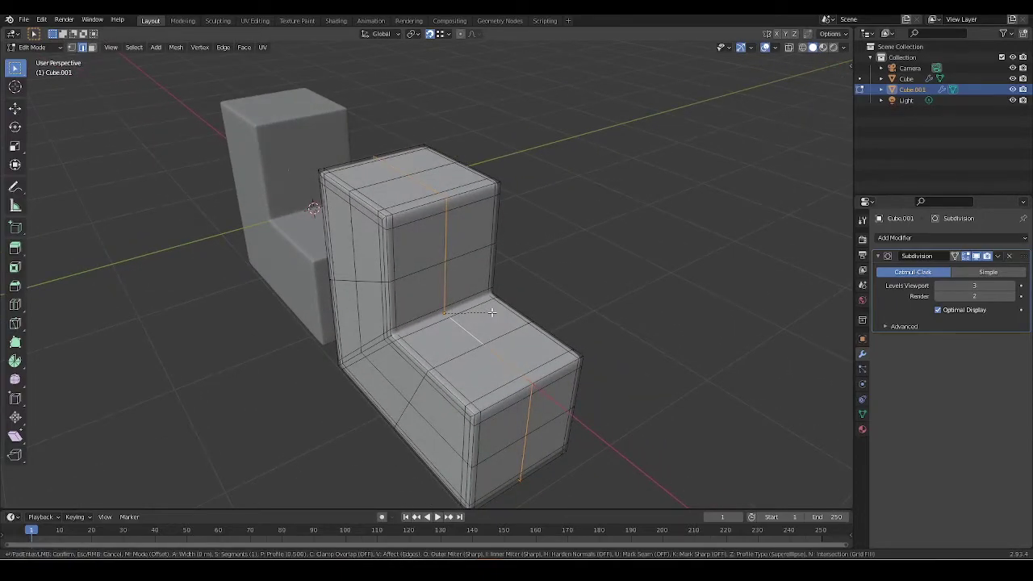
type("0.3")
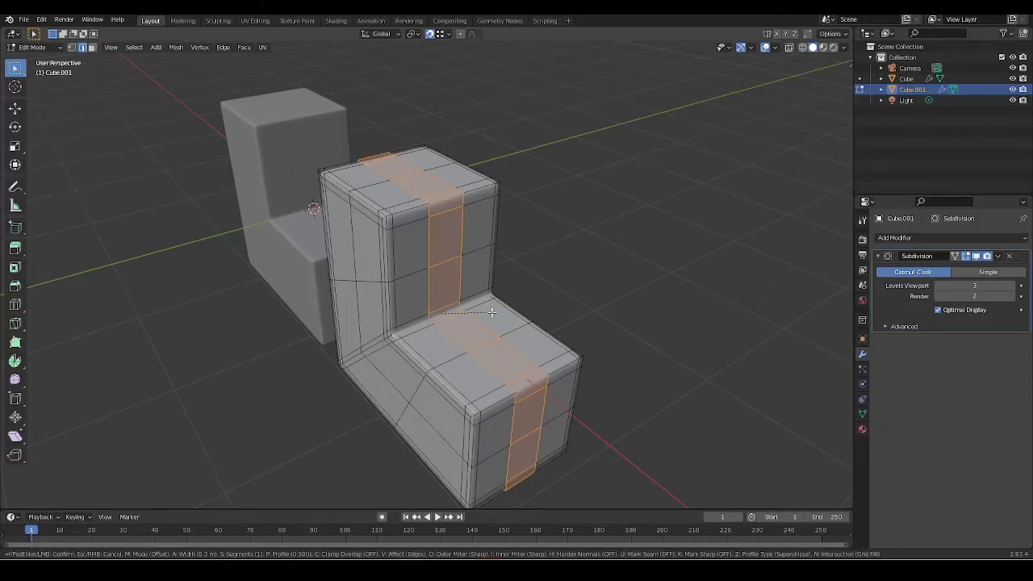
key("BackSpace")
key("BackSpace")
key("BackSpace")
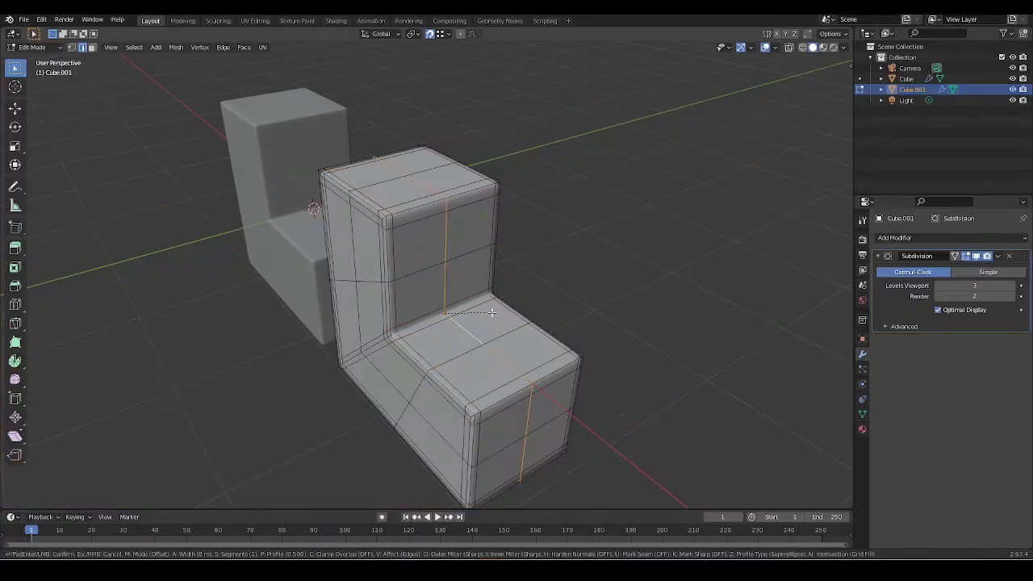
type("0.8")
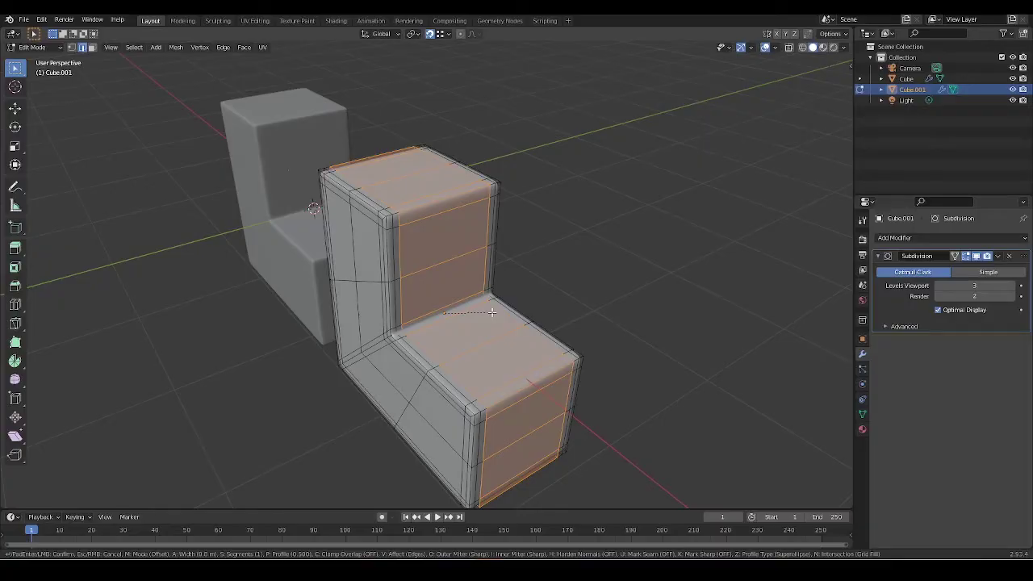
key("Return")
scroll(512, 211, "up", 8)
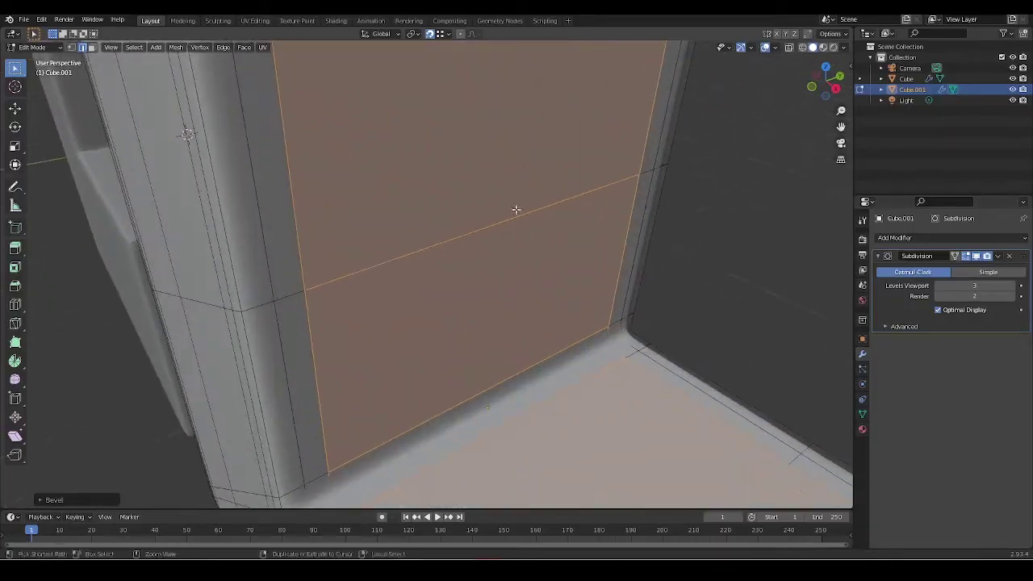
scroll(495, 211, "down", 8)
mouse_move(519, 311)
middle_mouse_down()
mouse_move(495, 283)
mouse_move(505, 302)
middle_mouse_up()
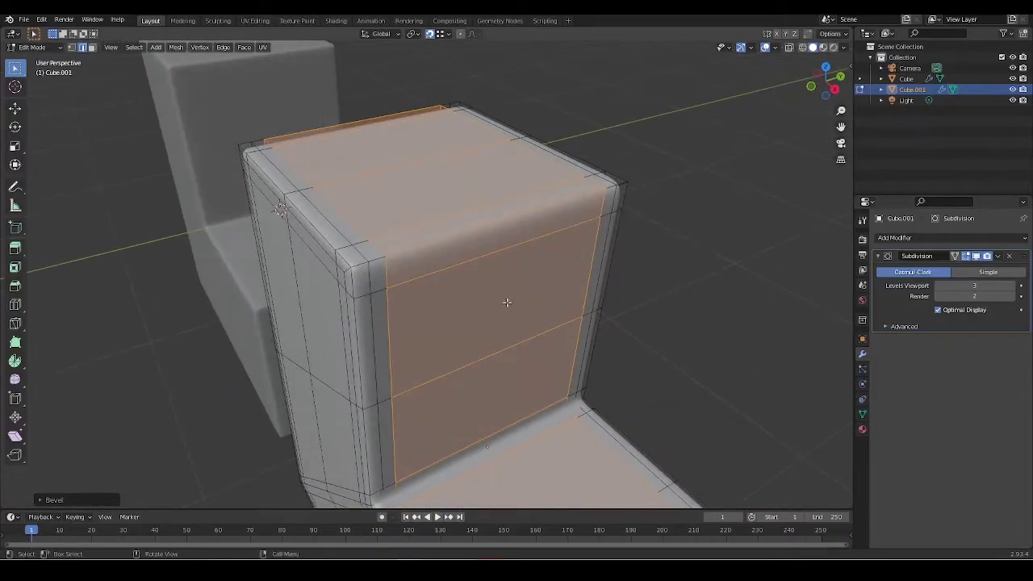
Bevel the loop following the copy's front L shape with a width of 0.35 m and clear the selection.
middle_click_drag(430, 319, 453, 339)
key("alt+a")
key("ctrl+b")
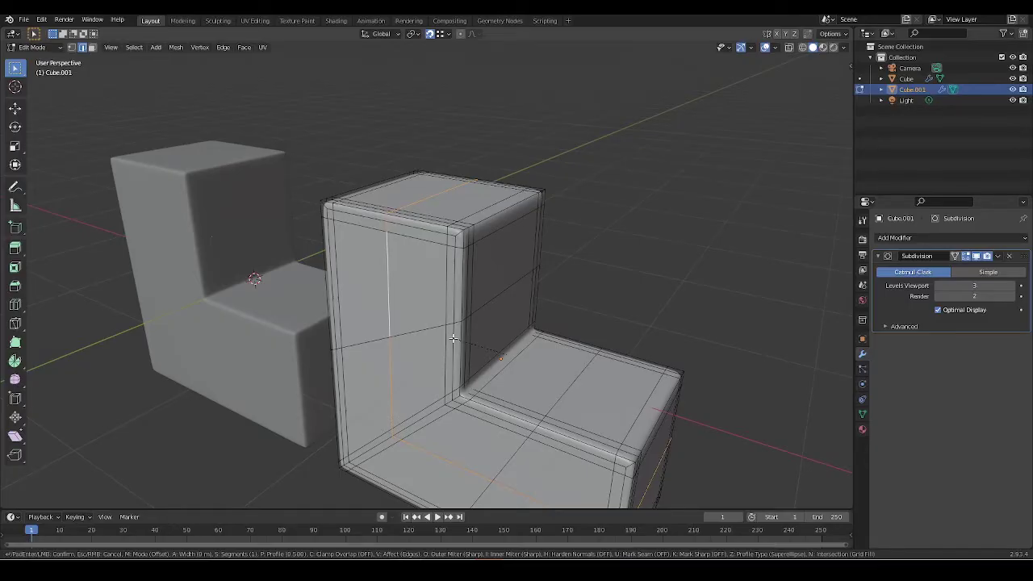
type("0.35")
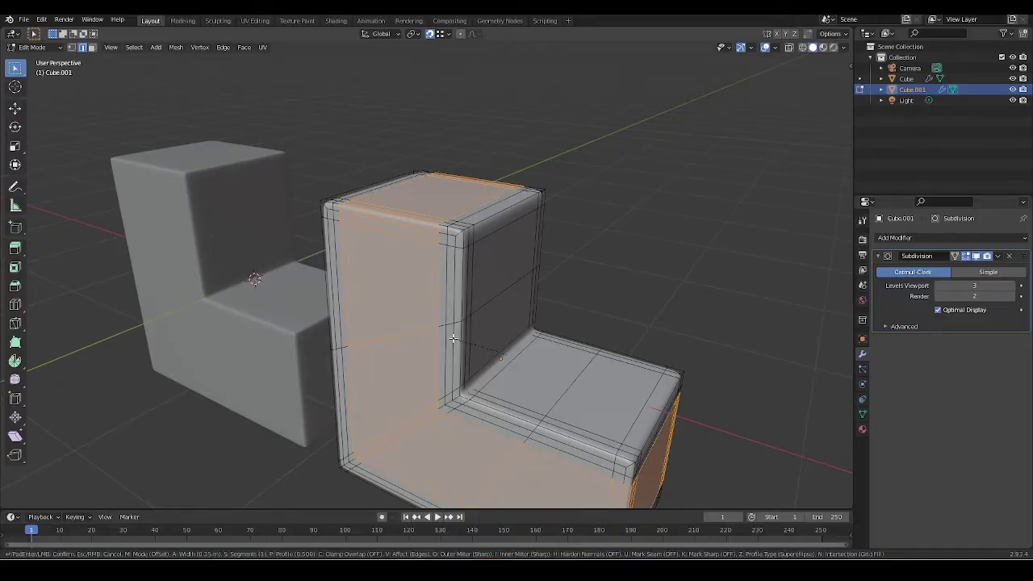
key("Return")
middle_click_drag(453, 339, 629, 209)
key("alt+a")
middle_click_drag(719, 235, 635, 313)
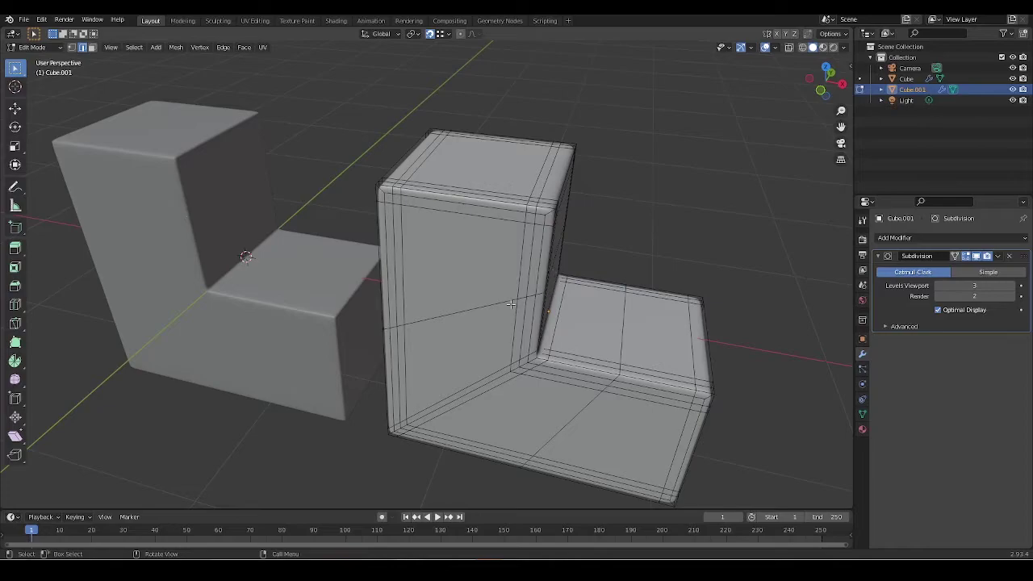
Bevel the loop crossing the copy's tall and low sections with a width of 0.35 m.
middle_click_drag(515, 306, 596, 371)
left_click(596, 370, "ctrl")
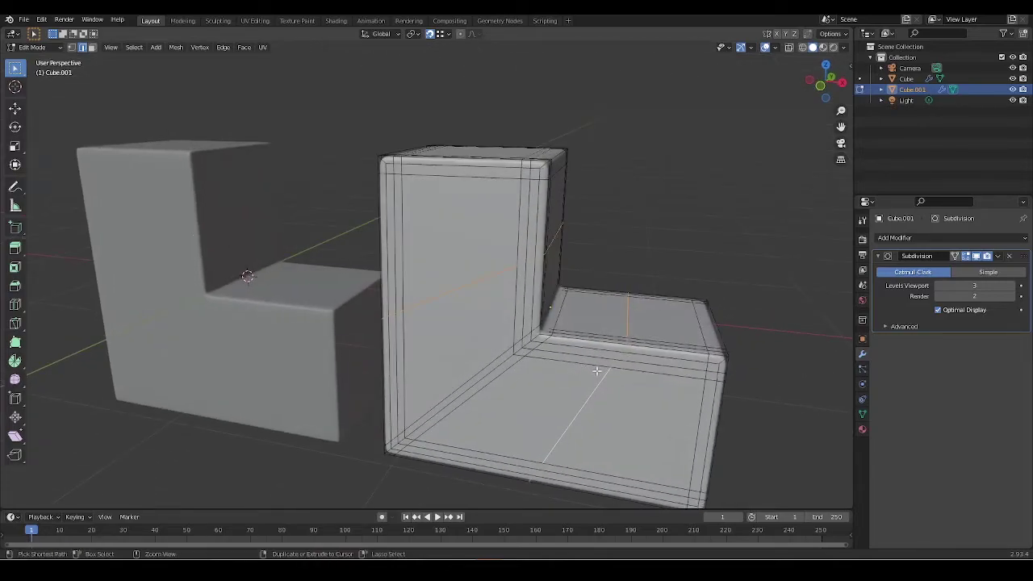
key("ctrl+b")
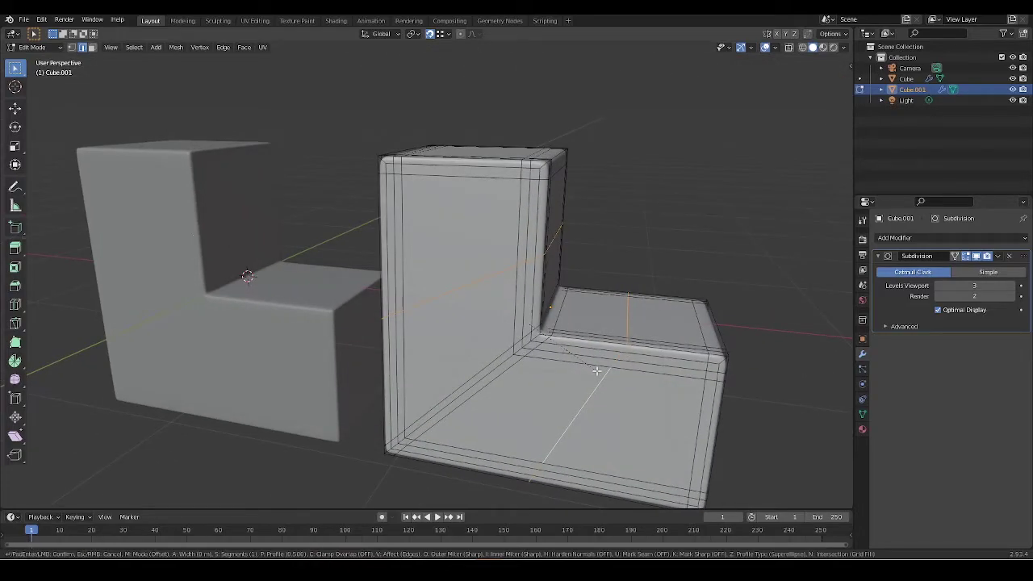
type("0.25")
key("BackSpace")
key("BackSpace")
type("3")
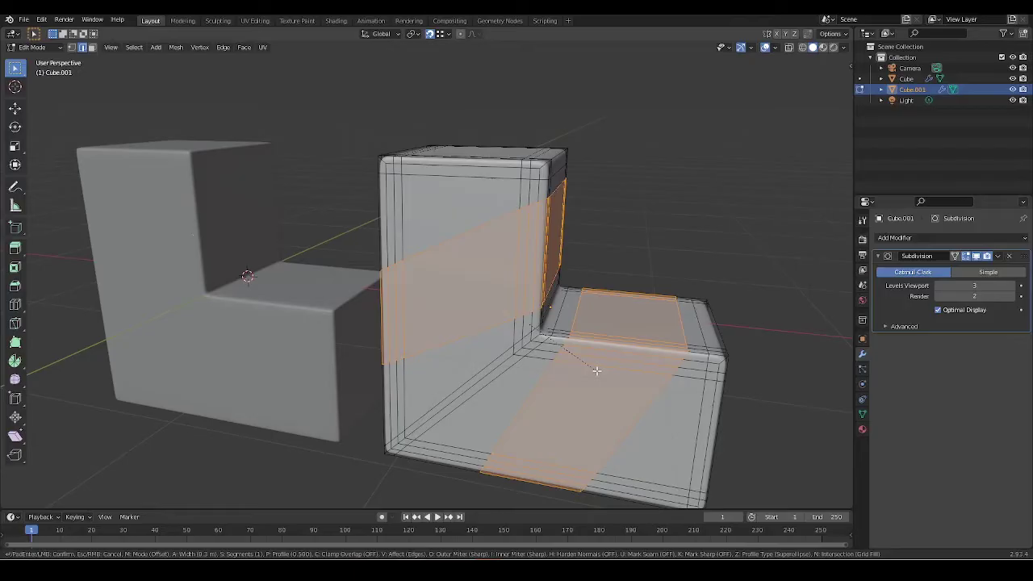
key("BackSpace")
type(".35")
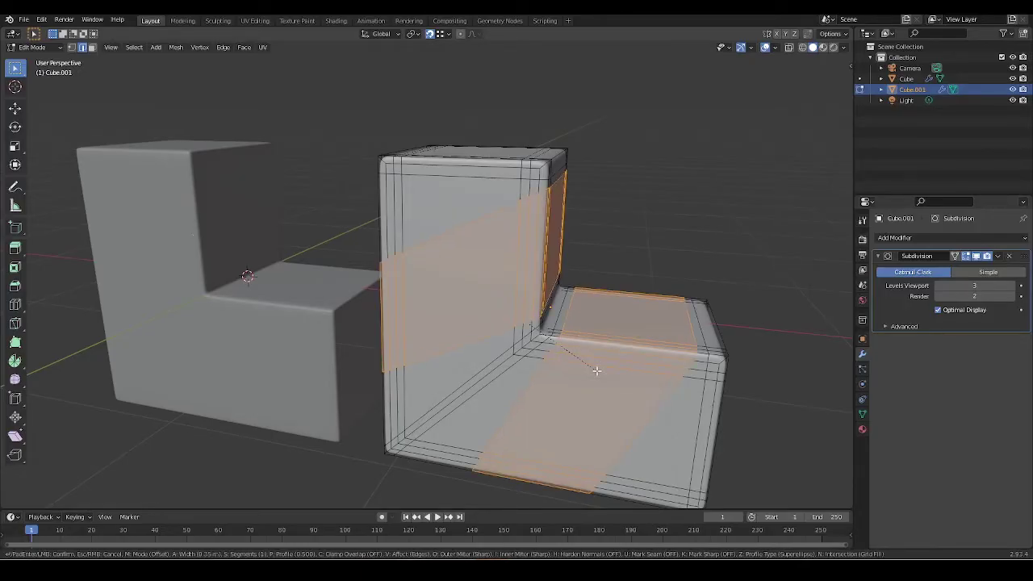
key("Return")
Dissolve the slanted edge loop closest to the diagonal corner edges of the copy.
key("KP_7")
key("KP_1")
key("ctrl+KP_7")
key("KP_1")
key("KP_Decimal")
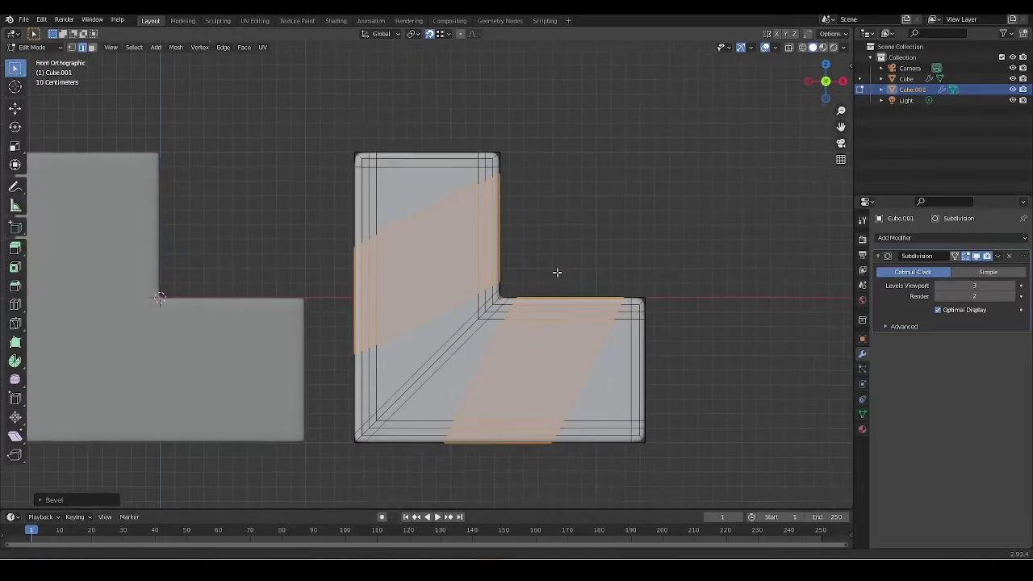
key("alt+a")
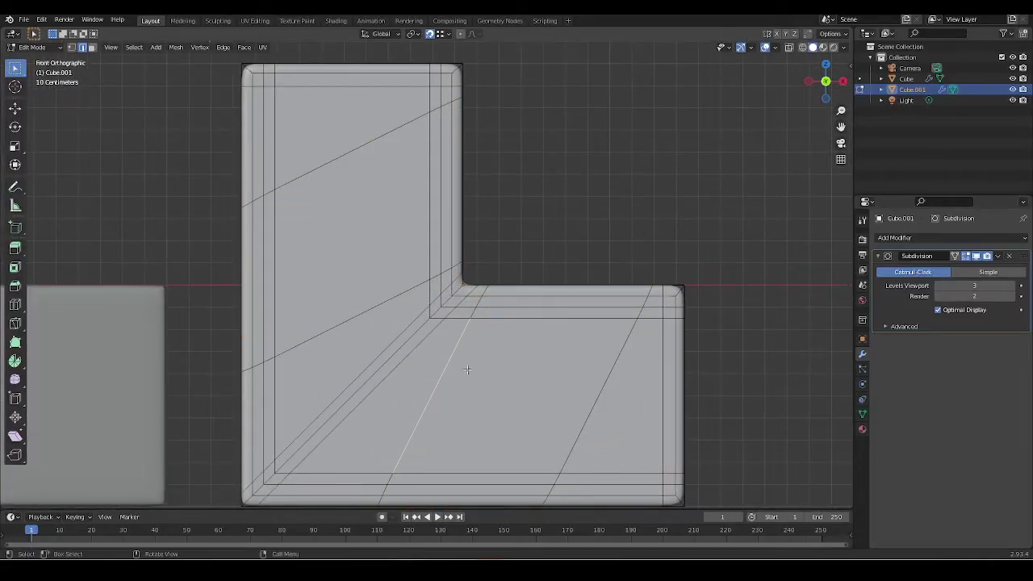
key("x")
left_click(506, 342)
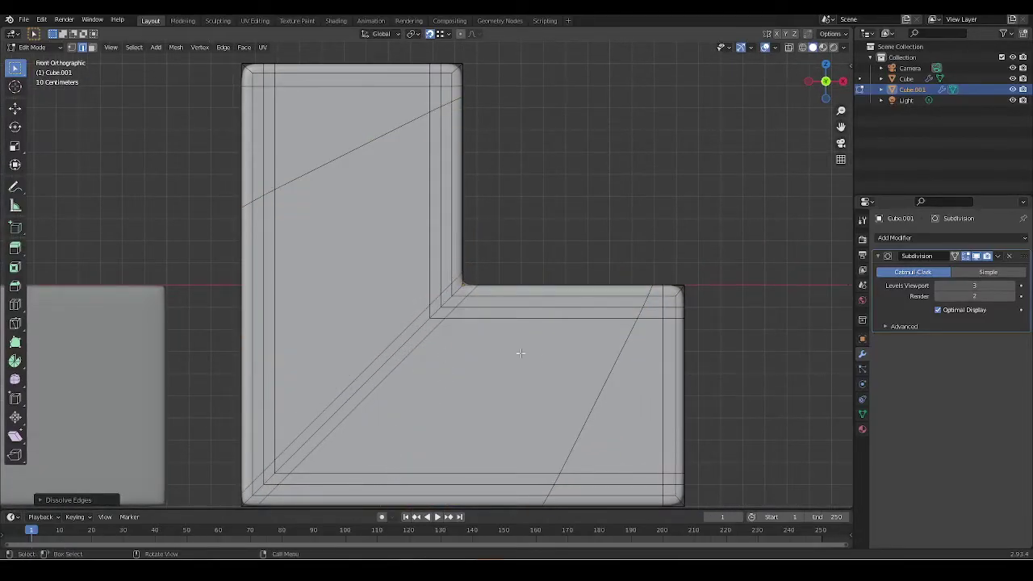
Cut a centred edge loop around the copy that divides its depth into front and back halves.
middle_click_drag(526, 294, 486, 240, "shift")
key("1")
key("z")
left_click(535, 313)
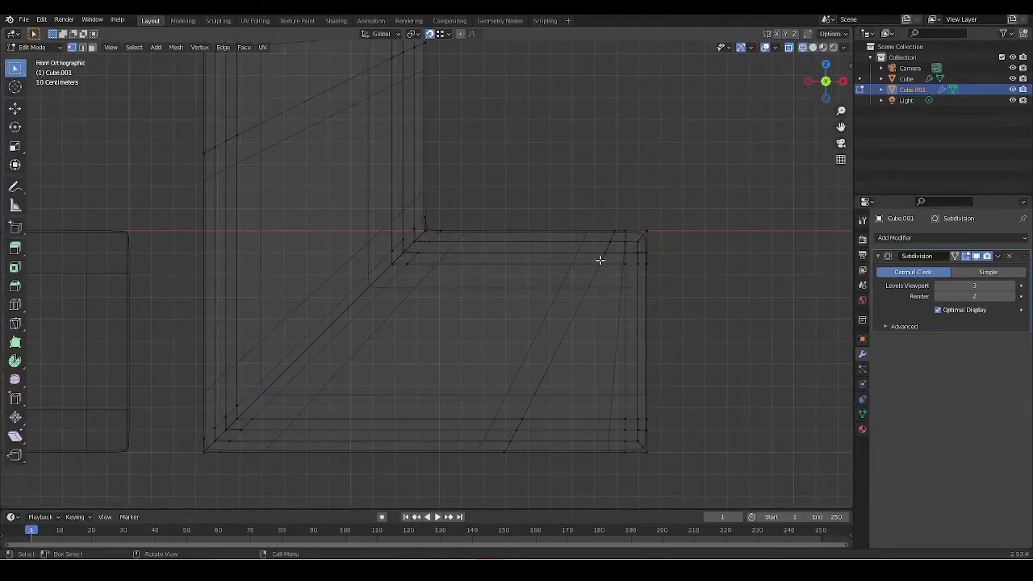
scroll(599, 259, "down", 3)
key("shift+z")
middle_click_drag(604, 323, 546, 346)
key("ctrl+r")
left_click(538, 324)
Delete the back half of the copy's mesh and return to solid shading.
key("7")
key("shift+z")
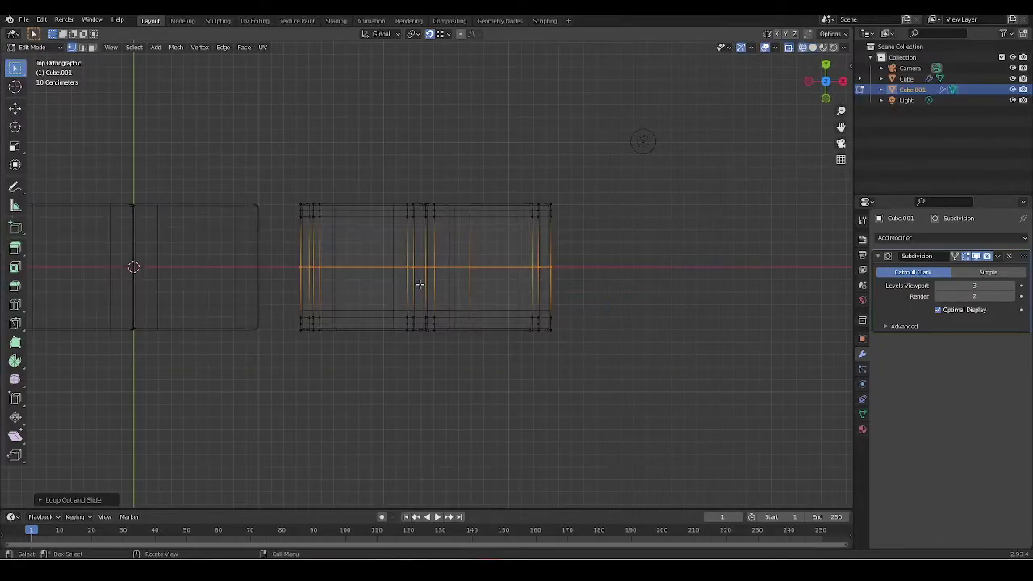
key("alt+a")
left_click_drag(267, 177, 599, 268)
key("x")
left_click(696, 244)
middle_click_drag(635, 303, 666, 279)
key("z")
left_click(737, 279)
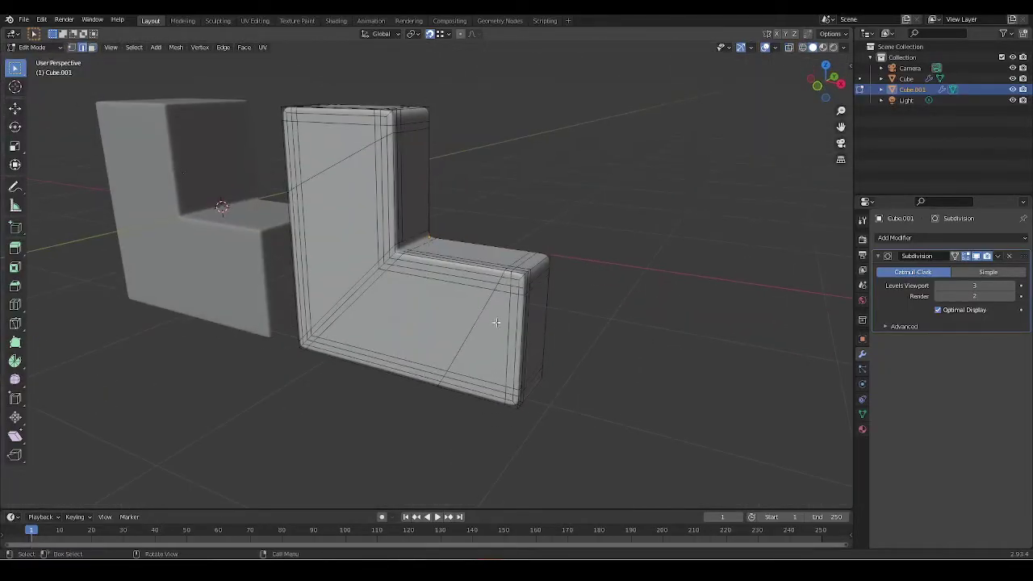
Move the slanted loop's upper vertices in the low section along X to align them vertically beside the end support loops.
key("1")
scroll(600, 276, "up", 6)
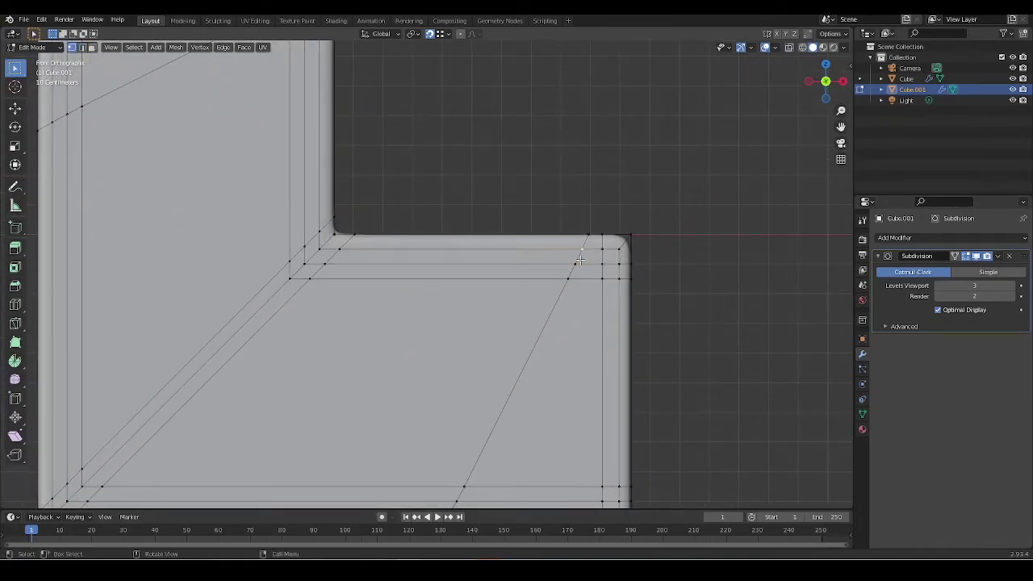
key("z")
left_click(598, 287)
key("g")
key("z")
key("Escape")
key("g")
key("x")
key("Escape")
left_click(585, 276)
key("g")
key("x")
key("Escape")
Move the slanted loop's lower vertices in the low section along X to line them up vertically beside the end support loops.
scroll(565, 274, "down", 3)
left_click(448, 310)
scroll(537, 161, "up", 4)
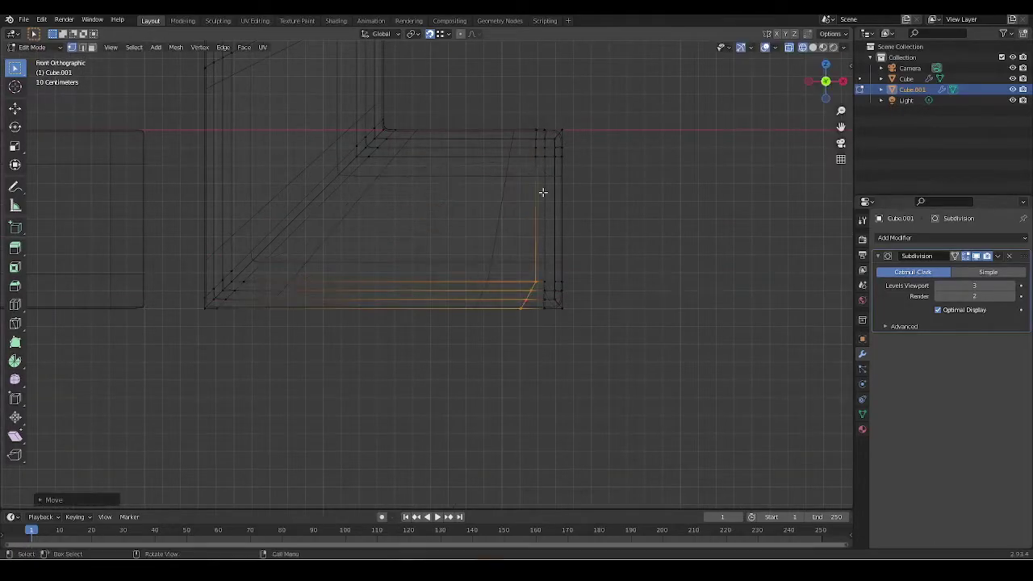
key("g")
key("x")
left_click(520, 353)
middle_click_drag(525, 353, 528, 437, "shift")
left_click(520, 467, "ctrl")
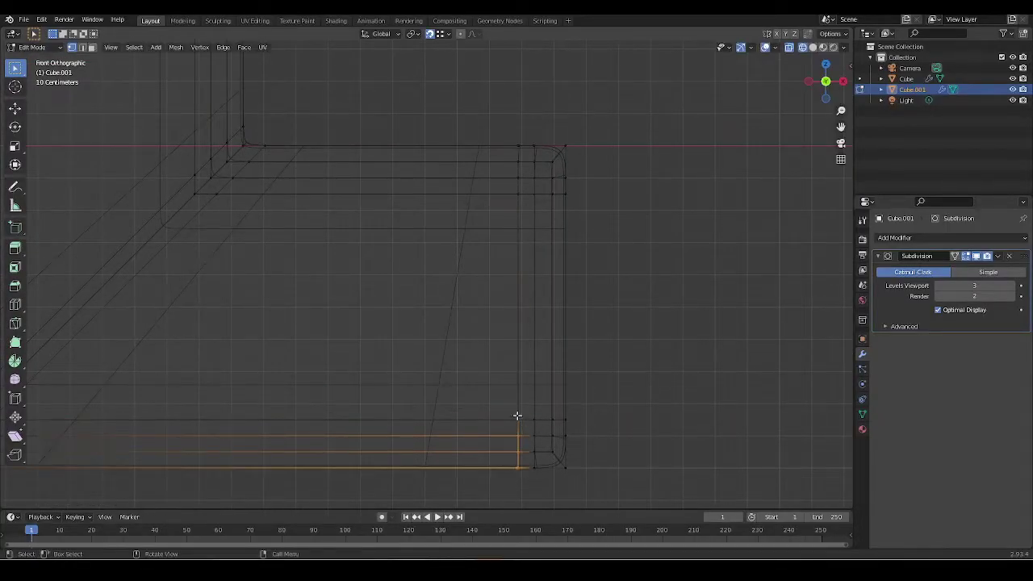
Move the tall section's slanted loop vertices along Z to line them up horizontally beneath the top support loops, and return to solid shading.
scroll(479, 311, "down", 4)
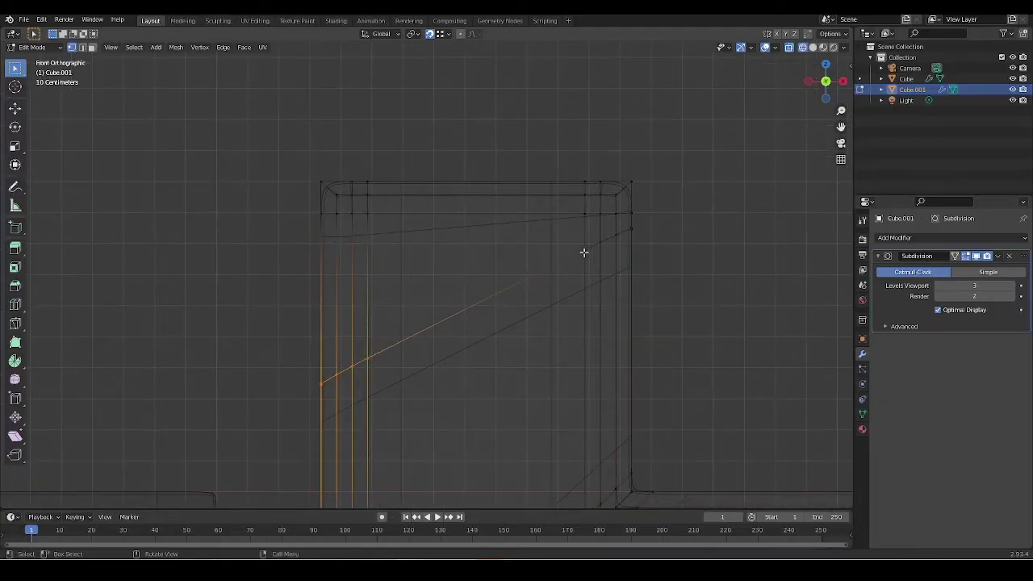
key("g")
key("z")
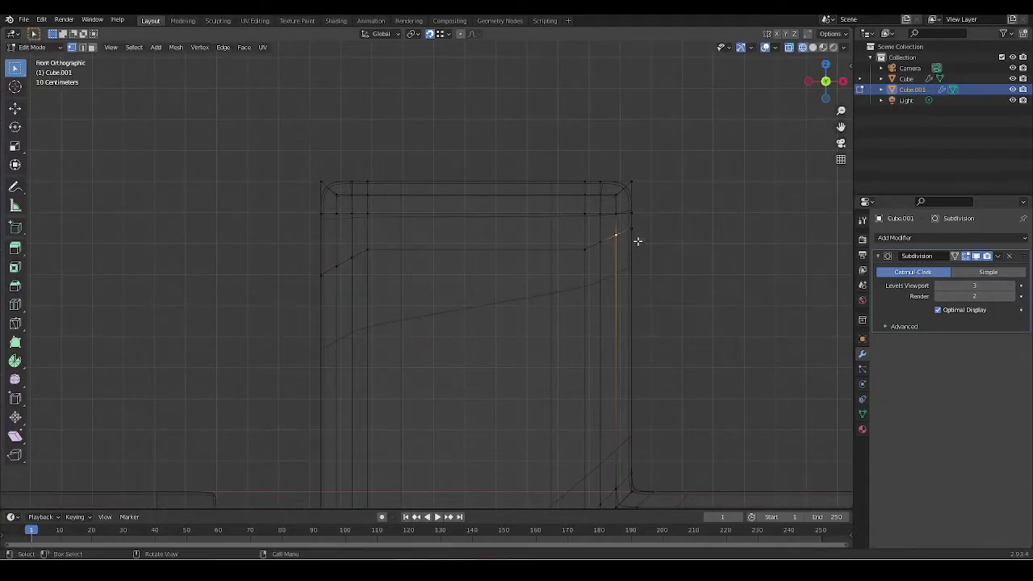
left_click(589, 235, "alt")
left_click(409, 243, "alt")
left_click(583, 230, "alt")
left_click(369, 234, "alt")
left_click(334, 251, "alt")
key("g")
key("z")
left_click(336, 231)
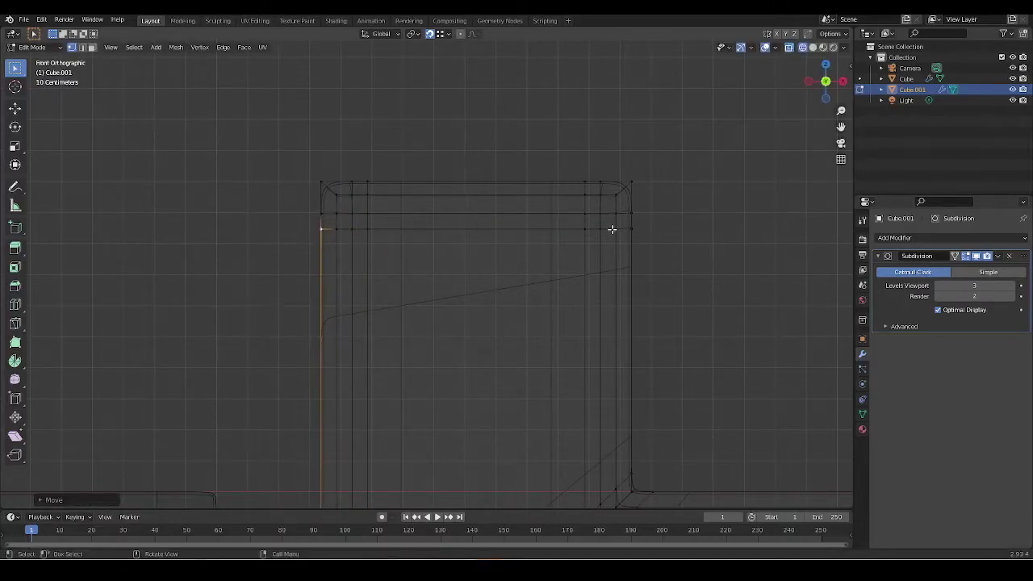
key("shift+z")
scroll(717, 267, "down", 3)
middle_click_drag(669, 341, 610, 237, "shift")
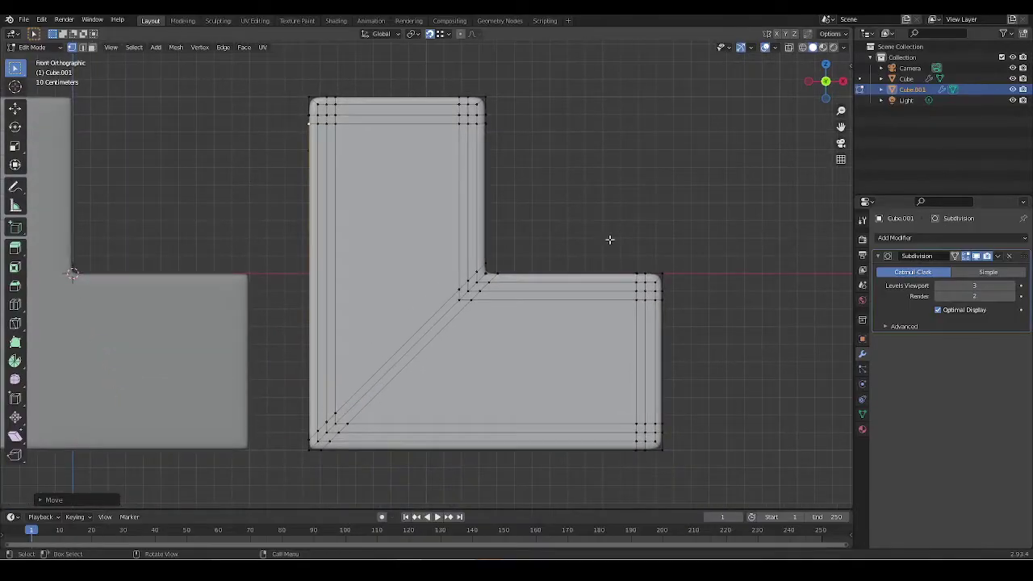
scroll(553, 251, "up", 3)
key("k")
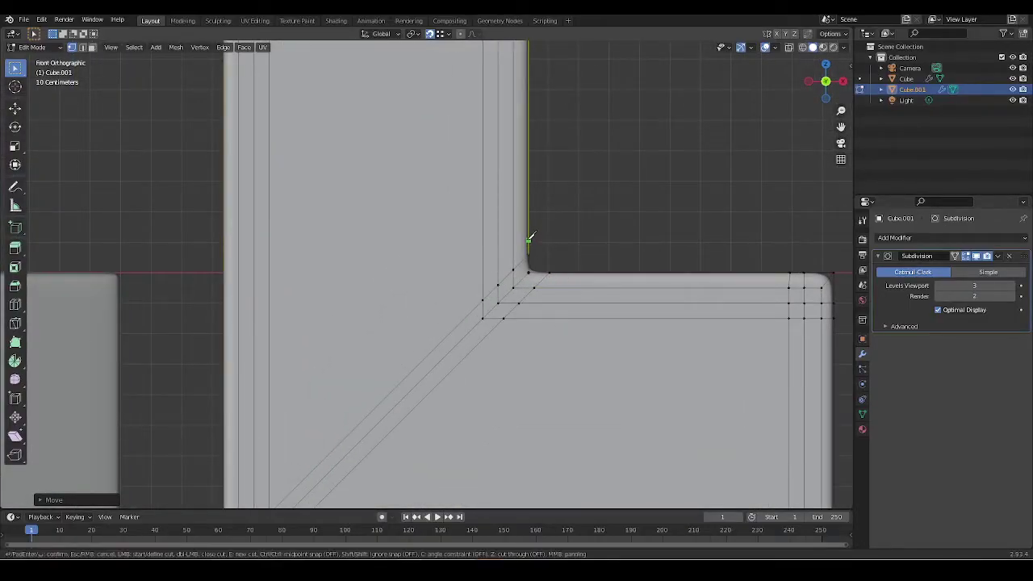
left_click(528, 238)
key("c")
key("z")
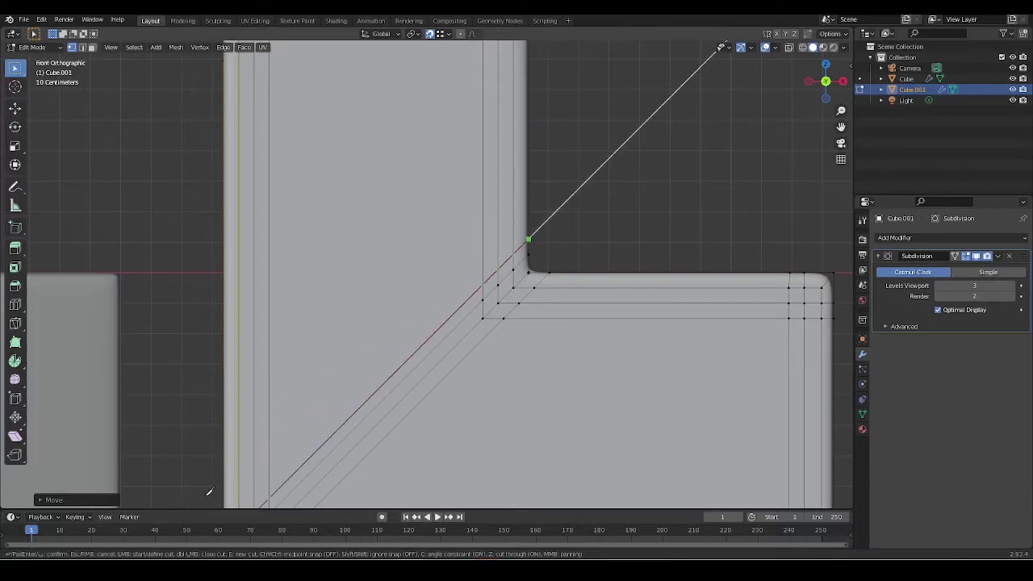
middle_click_drag(226, 484, 246, 343, "shift")
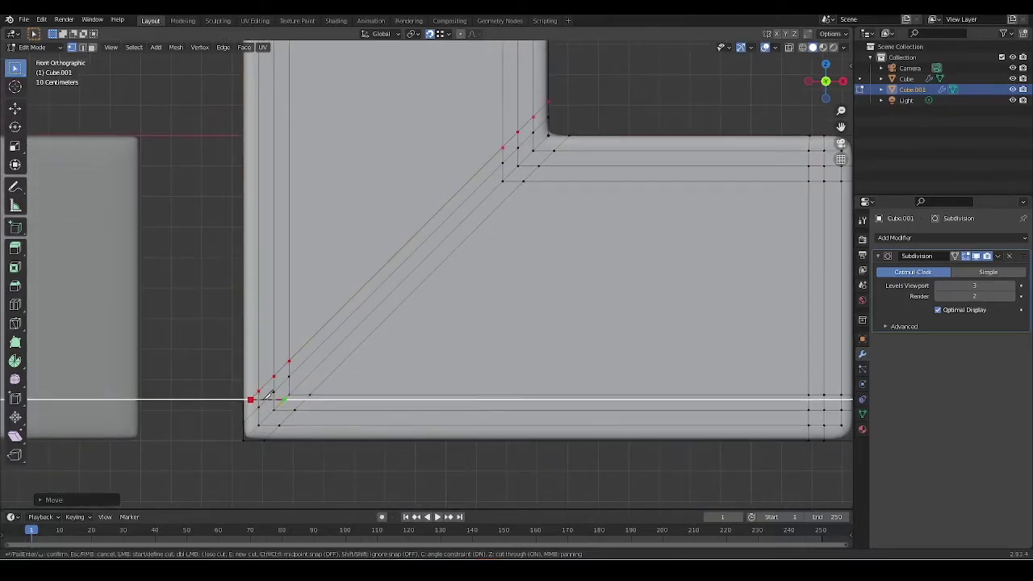
left_click(194, 423)
key("Return")
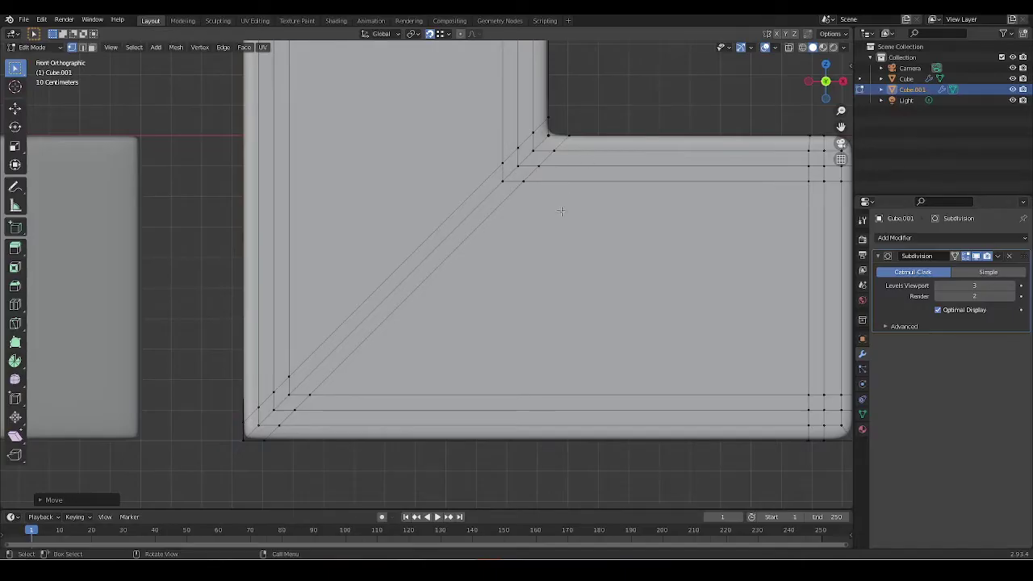
Knife-cut two angle-constrained, cut-through lines parallel to the copy's diagonal corner edges, one on each side of them.
scroll(560, 211, "down", 3)
scroll(516, 210, "up", 2)
key("k")
left_click(510, 198)
key("c")
left_click(250, 440)
key("z")
key("e")
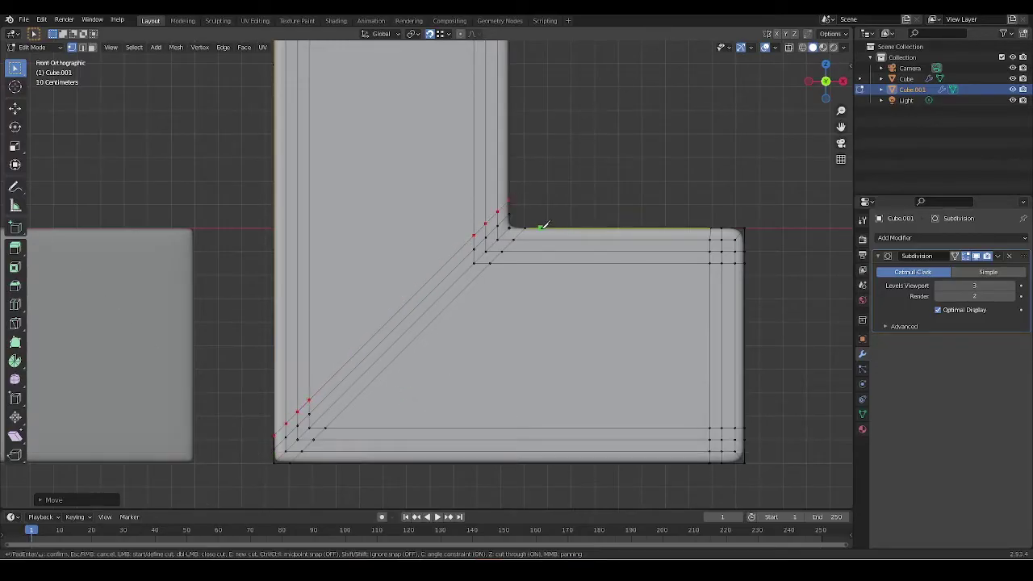
left_click(282, 482)
key("Return")
scroll(634, 336, "down", 3)
Add a Mirror modifier to the copy that mirrors only across the Y axis, and apply it.
key("Tab")
middle_click_drag(634, 336, 717, 304)
key("Tab")
key("2")
scroll(564, 322, "down", 4)
key("Tab")
key("KP_1")
key("q")
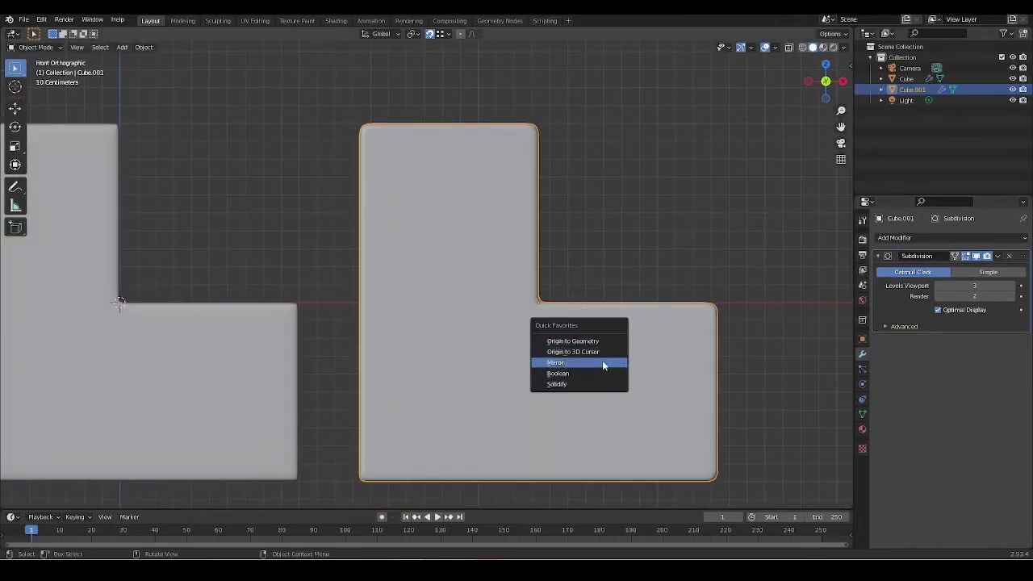
left_click(601, 364)
left_click(947, 356)
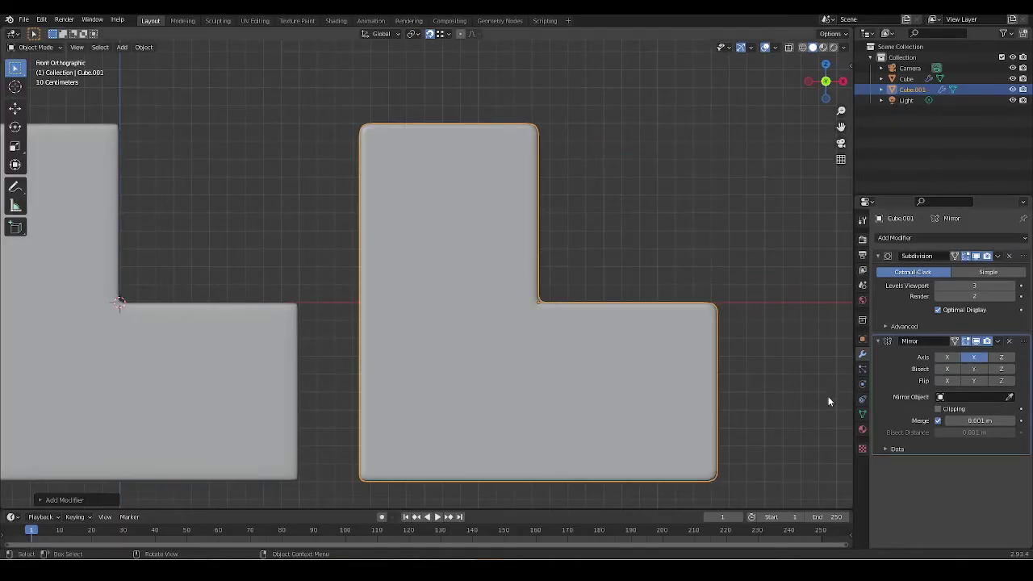
scroll(636, 309, "down", 2)
middle_click_drag(637, 309, 745, 333)
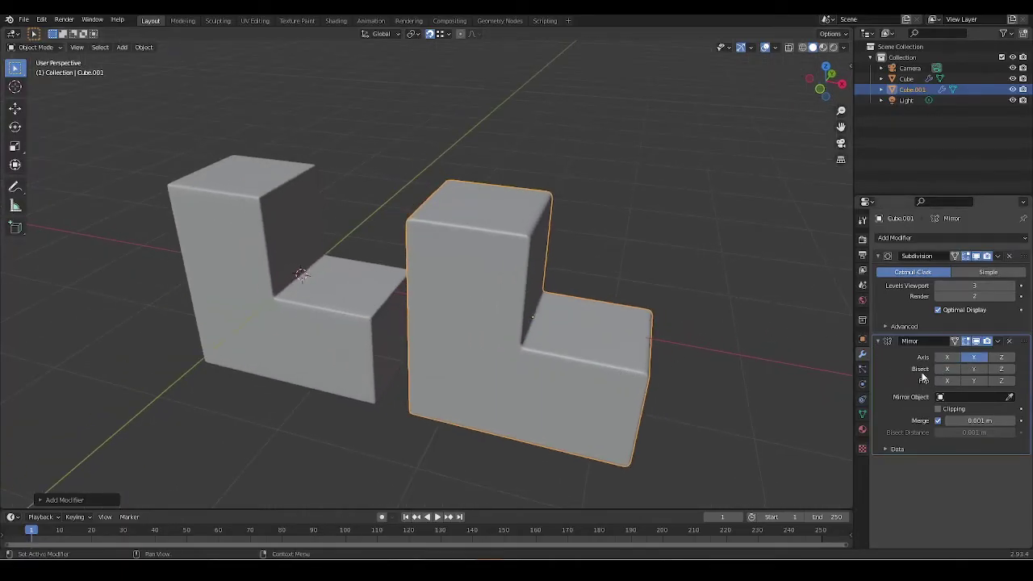
key("ctrl+a")
Compare the rounding of the original's and the copy's edges from the top view and in perspective, up close.
key("grave")
left_click(570, 288)
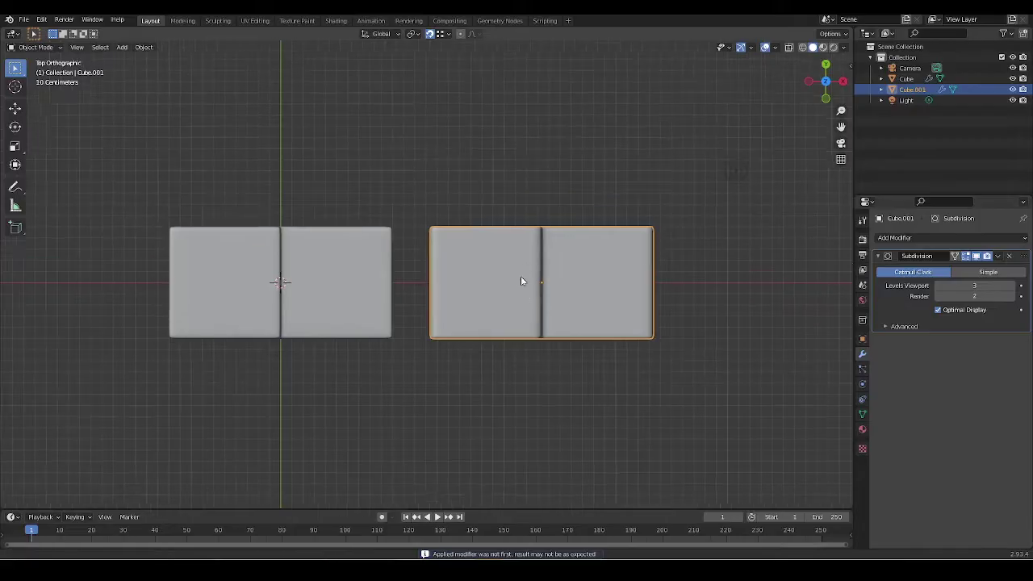
scroll(558, 234, "up", 10)
scroll(551, 355, "down", 3)
key("Tab")
middle_click_drag(666, 236, 343, 307, "shift")
scroll(537, 280, "up", 5)
scroll(537, 280, "up", 3)
scroll(495, 224, "up", 2)
scroll(389, 395, "down", 6)
middle_click_drag(113, 363, 403, 374, "shift")
scroll(403, 374, "up", 5)
middle_click_drag(115, 348, 702, 341, "shift")
key("alt+q")
scroll(624, 307, "down", 5, "ctrl")
key("Tab")
middle_click_drag(492, 318, 540, 361)
left_click(509, 340)
key("Tab")
middle_click_drag(510, 278, 522, 253, "ctrl")
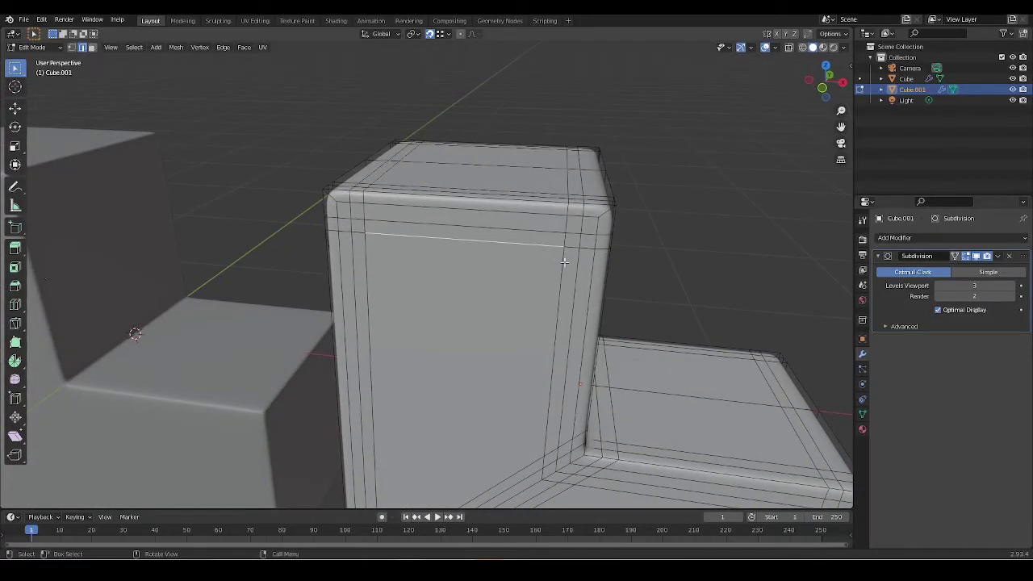
scroll(638, 270, "down", 4)
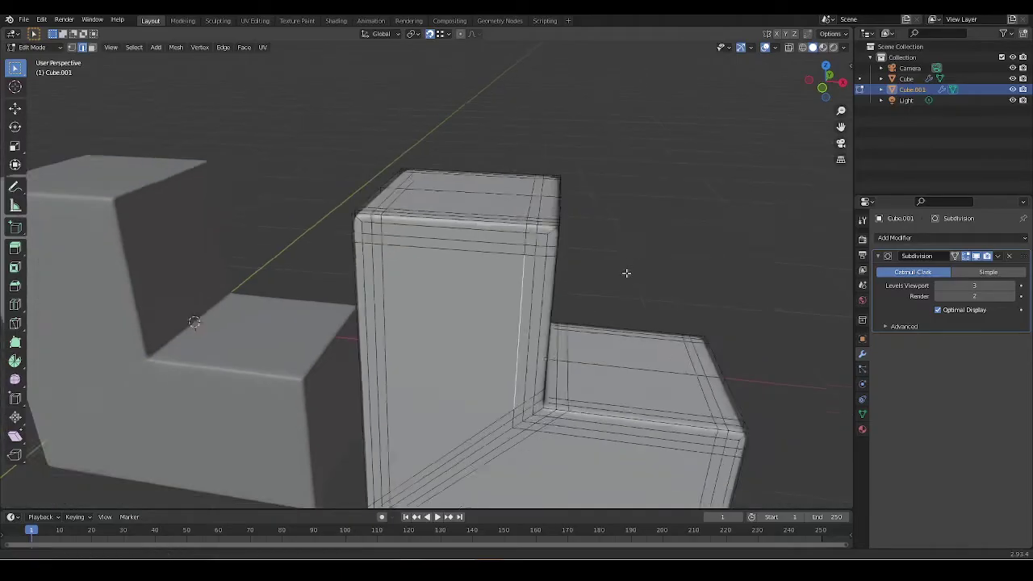
middle_click_drag(627, 267, 591, 278)
Switch the viewport lighting to the glossy red MatCap and examine the reflections over the copy's faces and corners.
left_click(844, 48)
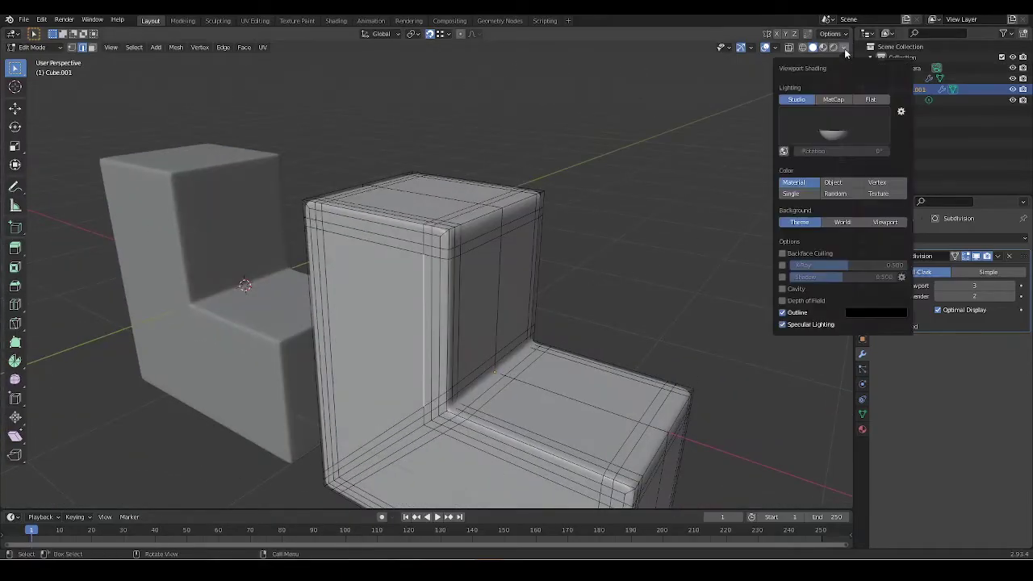
left_click(836, 100)
left_click(839, 123)
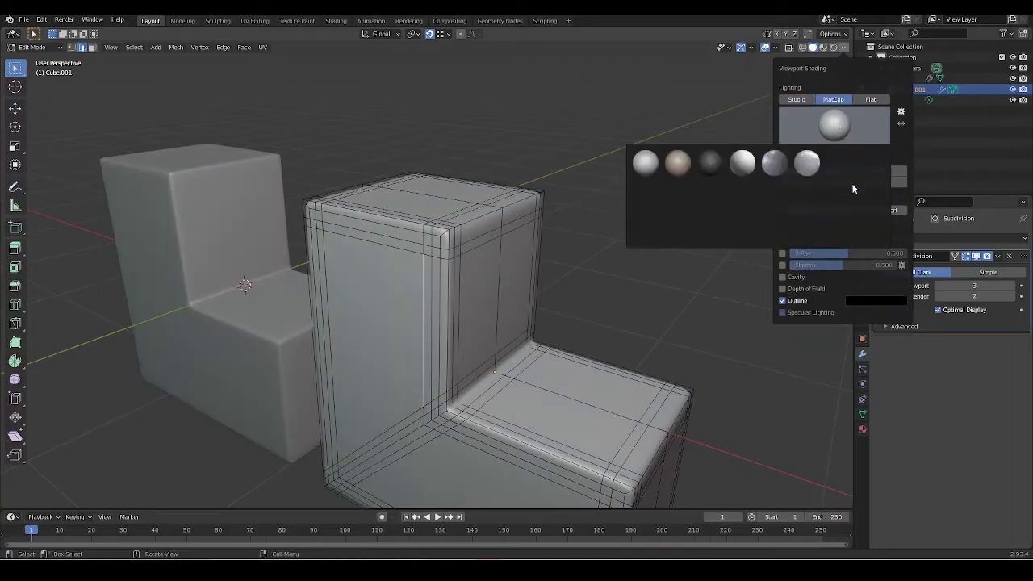
left_click(839, 194)
mouse_move(512, 286)
middle_mouse_down()
mouse_move(568, 309)
mouse_move(525, 288)
mouse_move(545, 308)
mouse_move(565, 299)
mouse_move(554, 312)
mouse_move(528, 295)
mouse_move(548, 343)
mouse_move(649, 161)
mouse_move(544, 199)
mouse_move(548, 153)
mouse_move(565, 196)
mouse_move(500, 221)
mouse_move(691, 154)
mouse_move(645, 210)
mouse_move(683, 231)
middle_mouse_up()
scroll(536, 320, "up", 6)
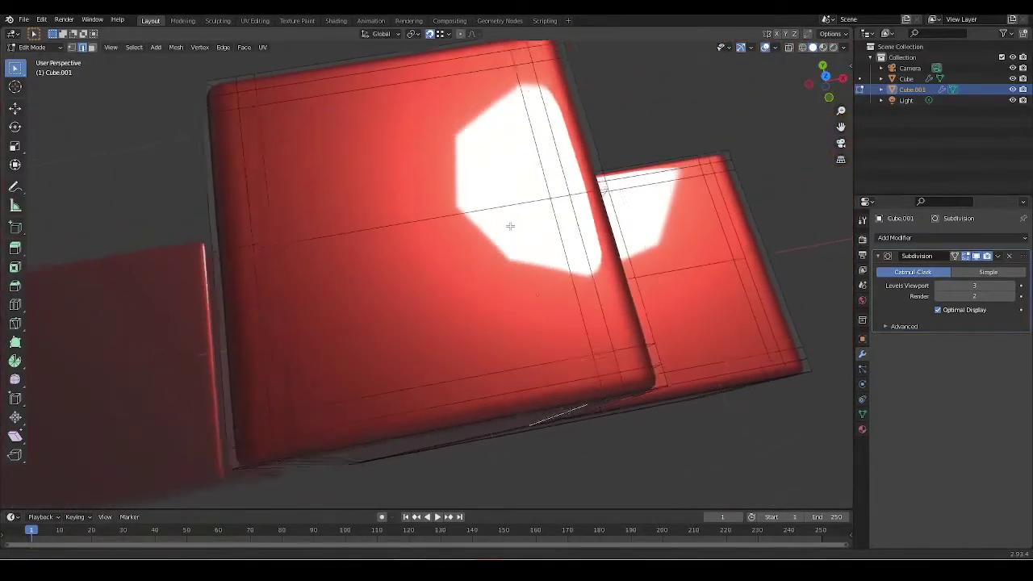
middle_click_drag(510, 226, 631, 185)
scroll(592, 341, "down", 6)
middle_click_drag(592, 341, 683, 254)
scroll(683, 254, "up", 5)
middle_click_drag(721, 207, 632, 216)
scroll(535, 277, "down", 5)
Return to Object Mode and set the viewport lighting back to Studio.
key("alt+z")
key("ctrl+Tab")
left_click(693, 269)
left_click(843, 47)
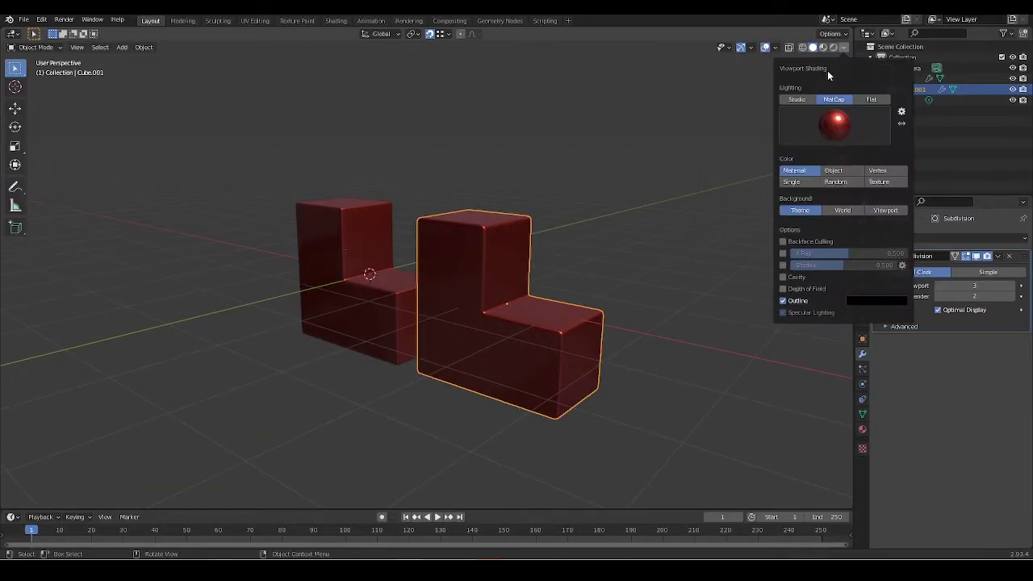
left_click(794, 169)
Try an extra edge loop beside the support loops at the tall section's top corner, and dissolve the horizontal loop below them.
mouse_move(686, 266)
middle_mouse_down()
mouse_move(579, 304)
mouse_move(613, 309)
mouse_move(551, 288)
mouse_move(530, 249)
mouse_move(557, 271)
mouse_move(547, 287)
middle_mouse_up()
scroll(633, 305, "up", 5)
key("Tab")
scroll(530, 307, "up", 5)
key("ctrl+r")
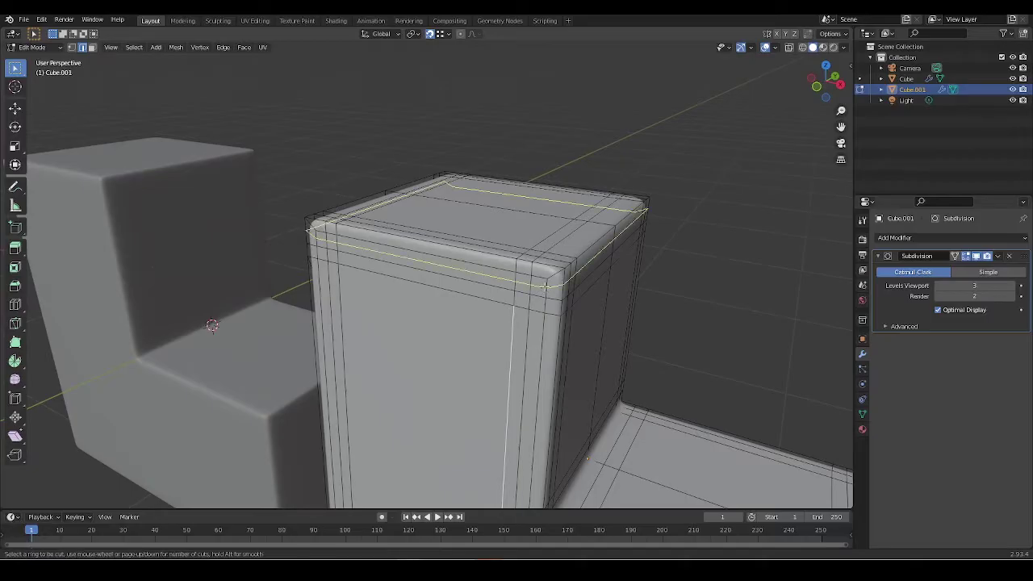
left_click_drag(549, 284, 546, 272)
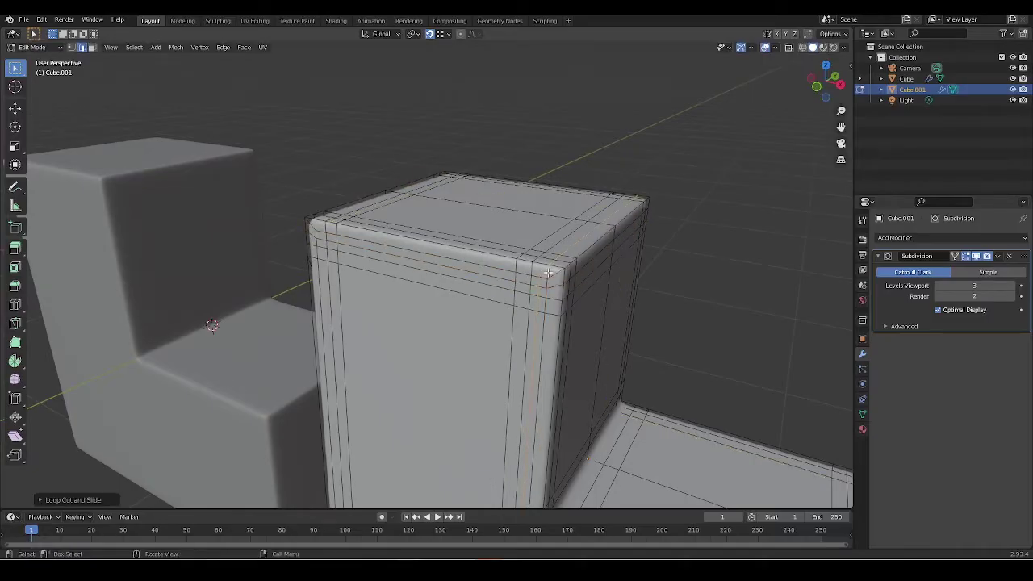
scroll(592, 347, "up", 2)
middle_click_drag(592, 347, 584, 314, "shift")
left_click(600, 317, "alt")
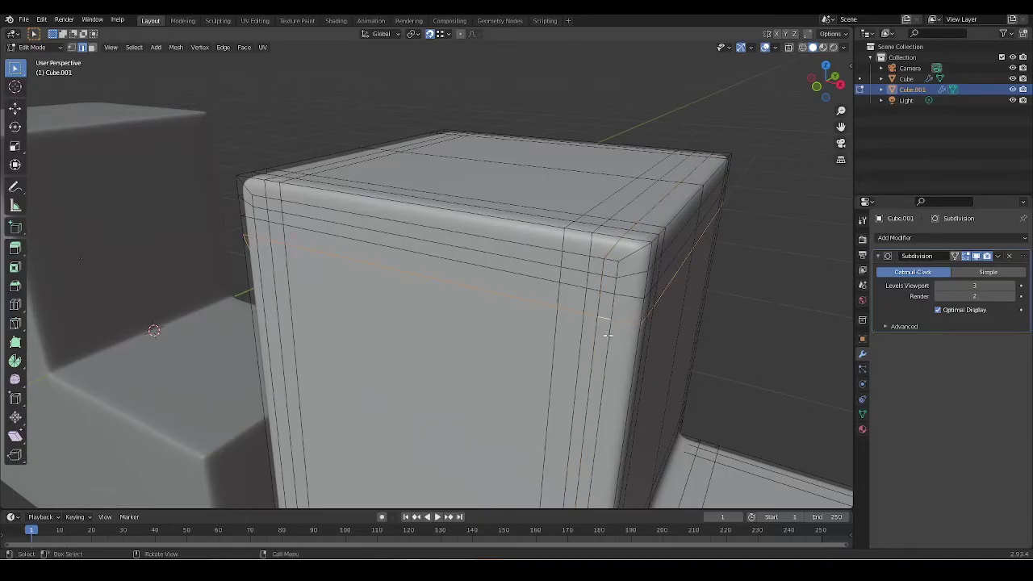
key("x")
left_click(577, 412)
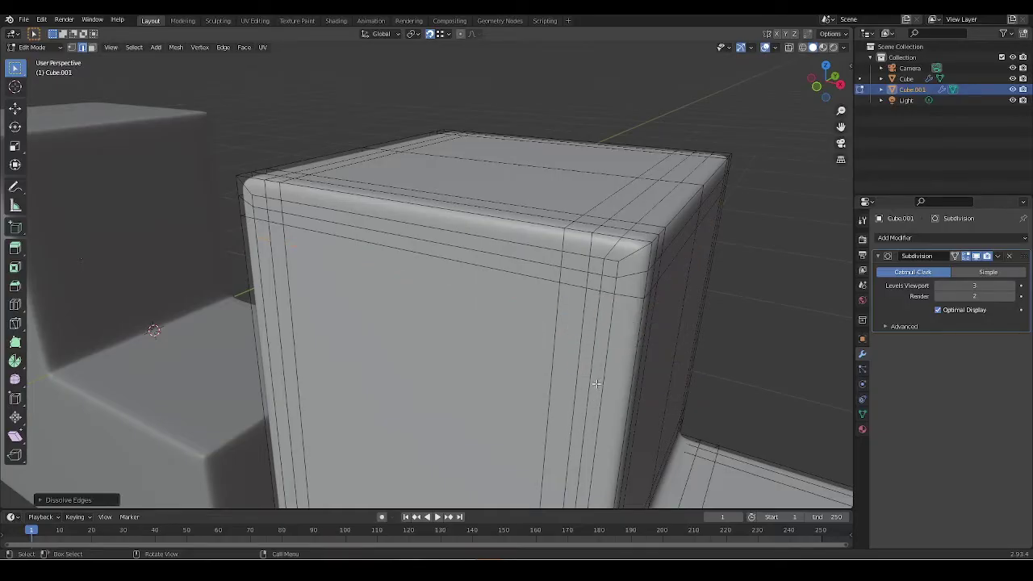
Try another unslid loop cut among the tall section's top corner support loops, and dissolve its edges.
middle_click_drag(558, 321, 560, 256)
key("ctrl+r")
left_click(525, 230)
right_click(526, 228)
key("x")
left_click(500, 323)
Try an unslid loop cut between the bottom support loops of the low section, and dissolve its edges.
middle_click_drag(500, 322, 553, 245)
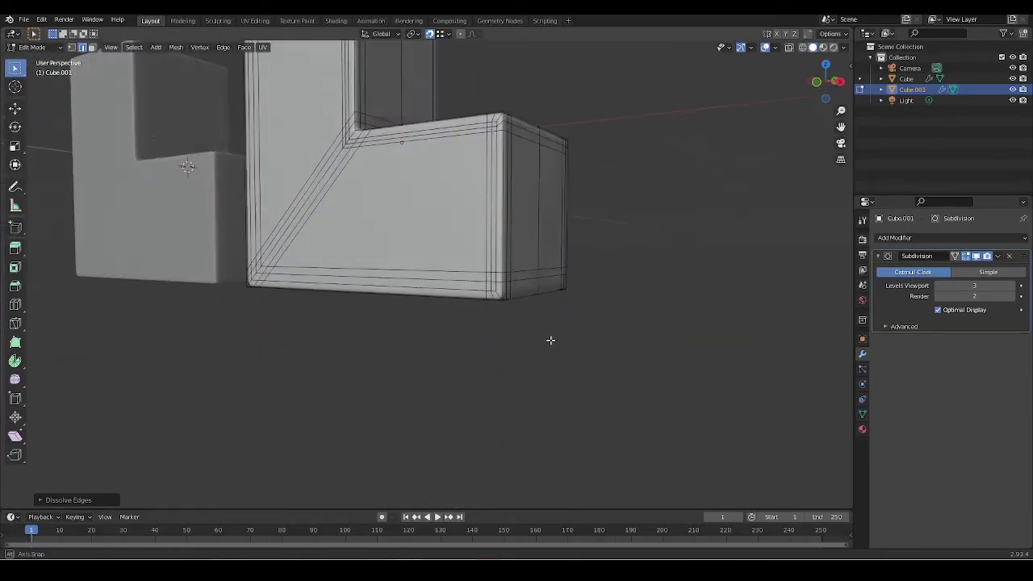
scroll(517, 287, "up", 2)
key("ctrl+r")
left_click(553, 245)
right_click(564, 226)
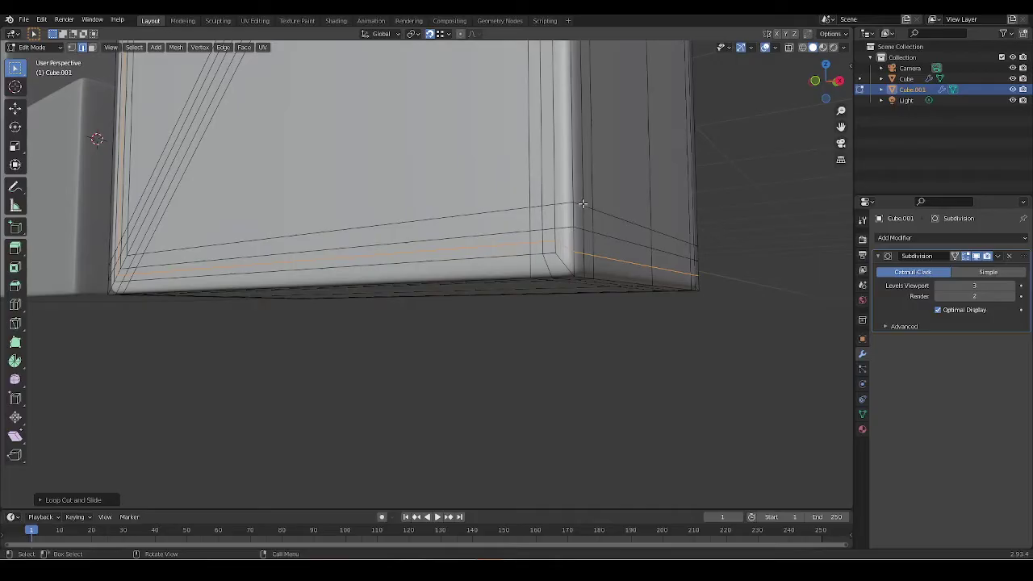
key("x")
left_click(576, 302)
middle_click_drag(577, 301, 594, 330)
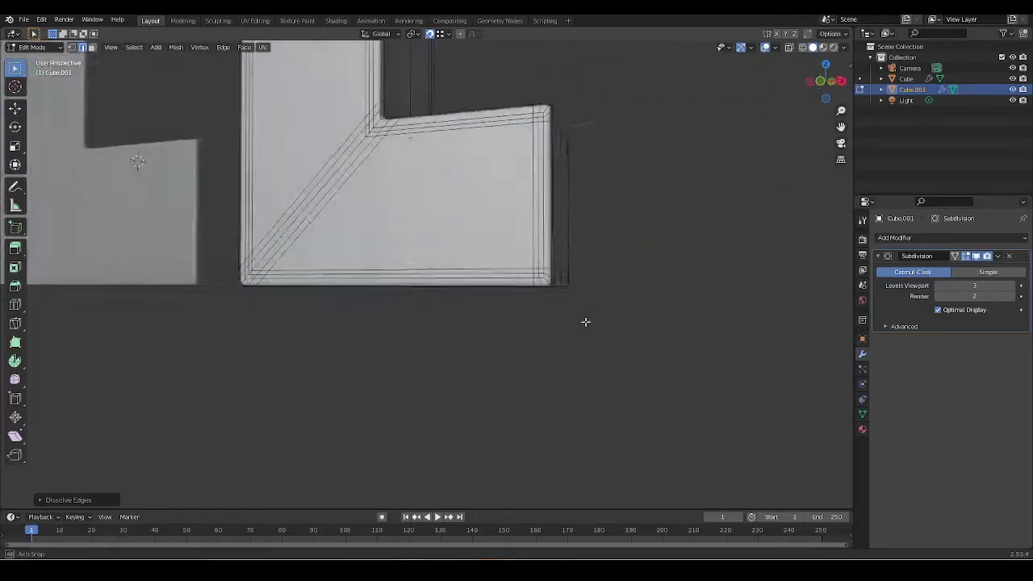
Examine the copy's support loops in Edit Mode and its smoothed surface in Object Mode from several angles.
scroll(530, 326, "up", 3)
middle_click_drag(530, 325, 586, 323)
scroll(572, 362, "down", 5)
scroll(566, 334, "up", 4)
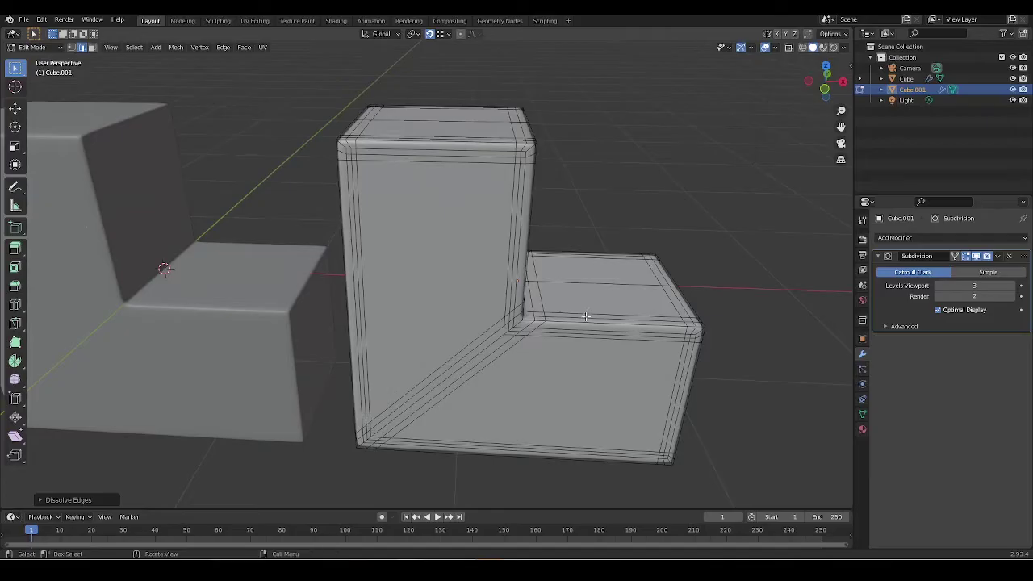
key("Tab")
middle_click_drag(539, 226, 628, 273)
left_click(617, 275)
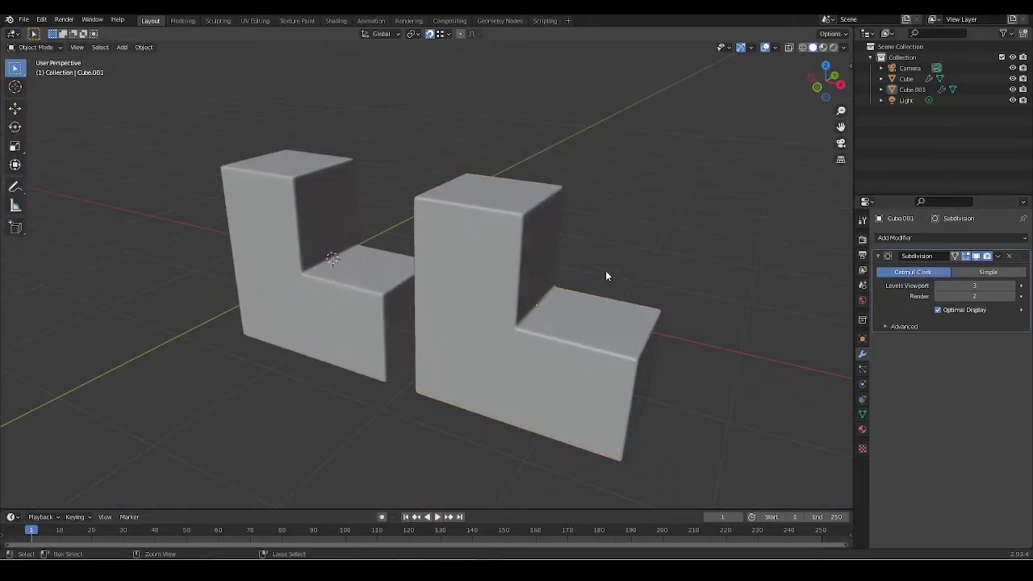
scroll(607, 278, "up", 5)
left_click(542, 270)
key("Tab")
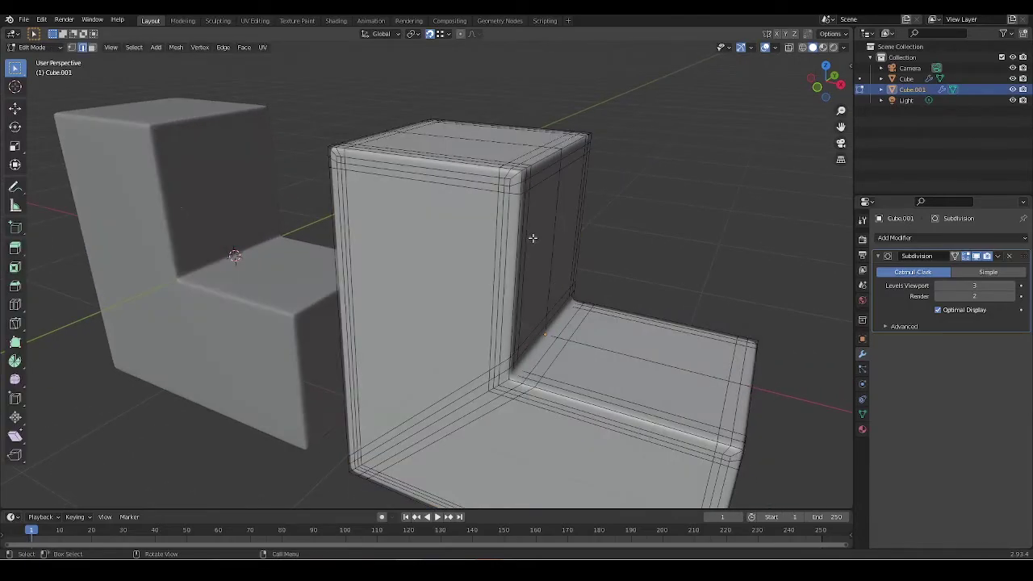
middle_click_drag(510, 243, 502, 331)
key("Tab")
Compare the original's and the copy's edge topology and smoothed surfaces, including the loops at the copy's top corner.
left_click(495, 303)
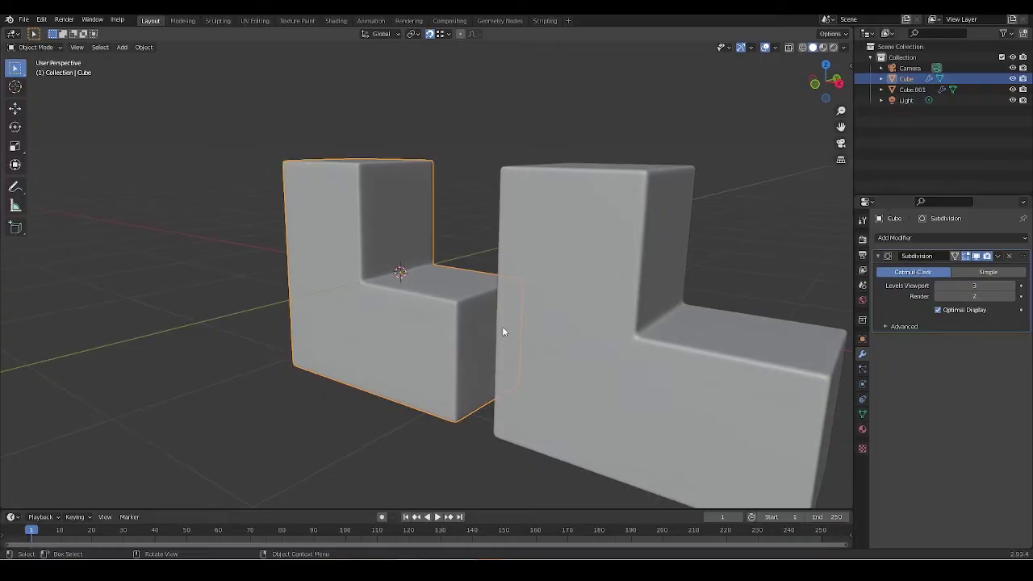
left_click(555, 318)
middle_click_drag(590, 302, 618, 322)
key("Tab")
scroll(543, 269, "up", 4)
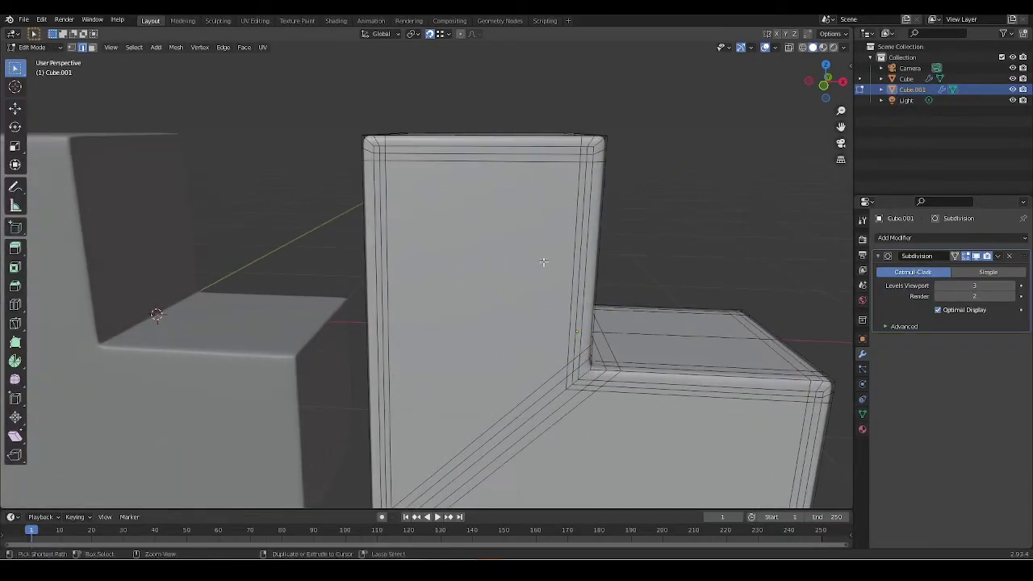
scroll(543, 269, "down", 6)
key("Tab")
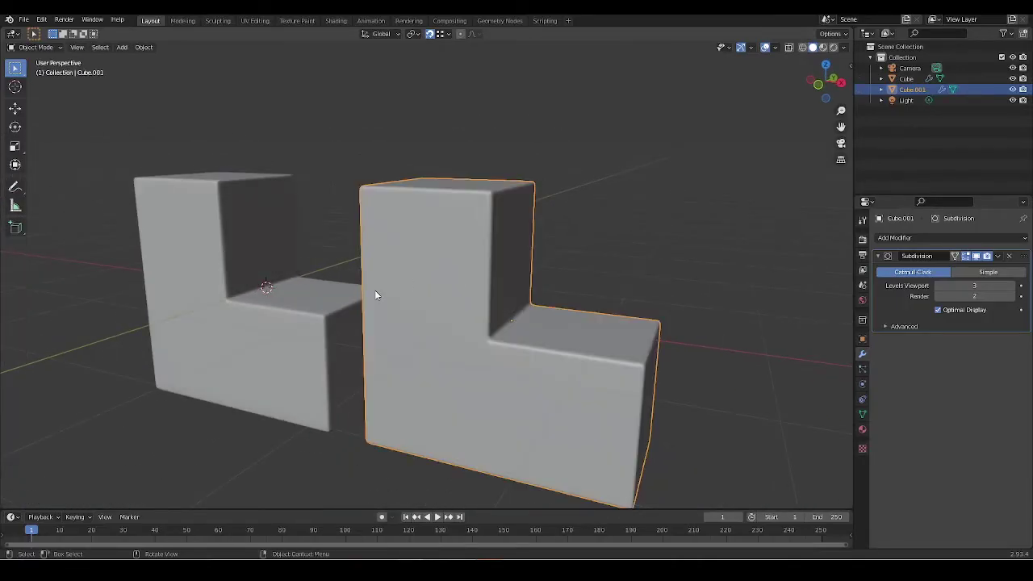
left_click(339, 339)
key("Tab")
mouse_move(484, 282)
middle_mouse_down()
mouse_move(589, 263)
mouse_move(532, 283)
mouse_move(501, 279)
mouse_move(497, 313)
mouse_move(511, 269)
mouse_move(540, 291)
mouse_move(485, 291)
middle_mouse_up()
key("Tab")
left_click(590, 266)
key("Tab")
scroll(497, 313, "up", 5)
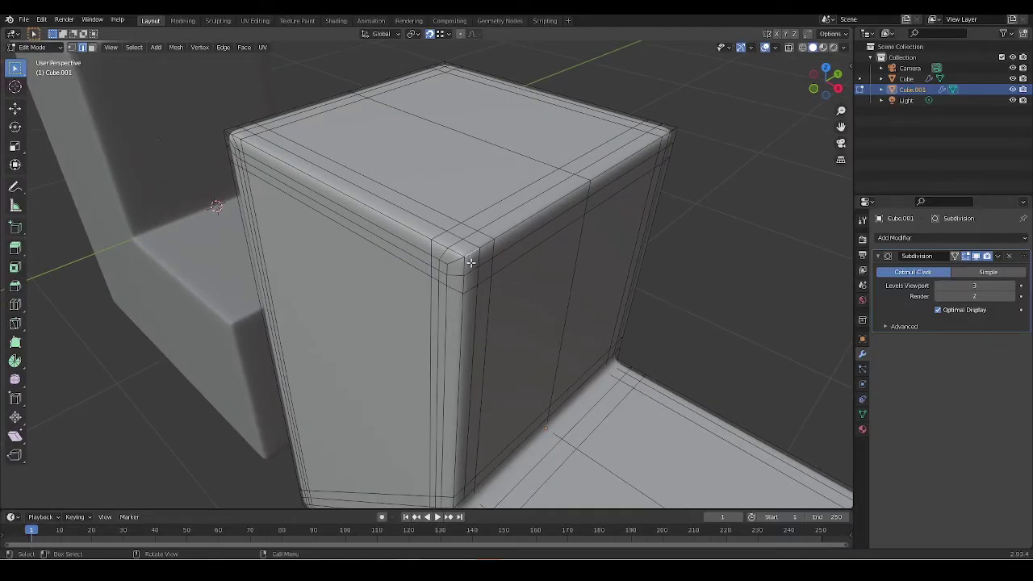
Examine the support loops around the copy's top and inner corners in Edit Mode from several angles.
scroll(468, 256, "up", 1)
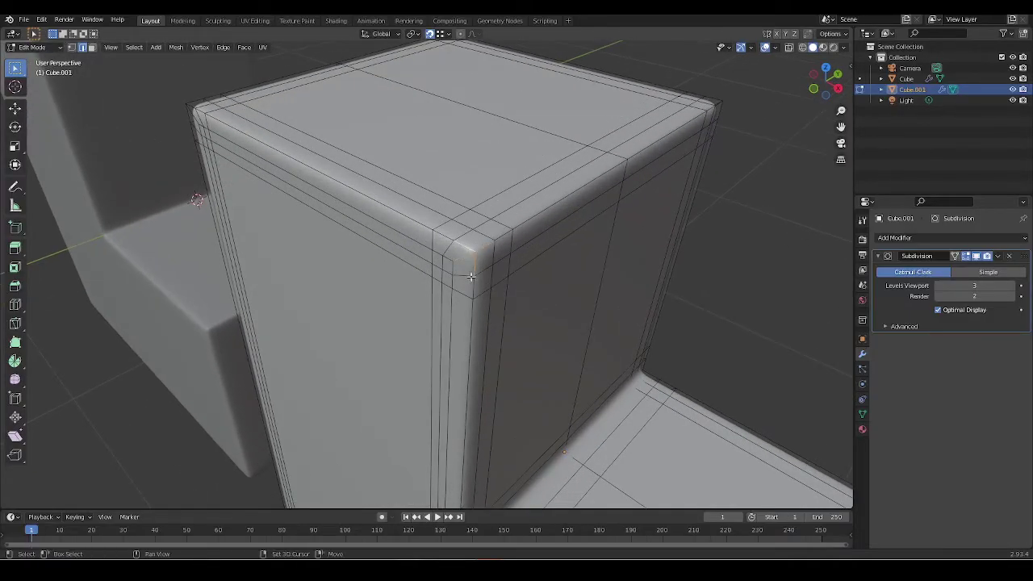
scroll(476, 280, "down", 3)
middle_click_drag(479, 281, 505, 289)
scroll(516, 290, "up", 4)
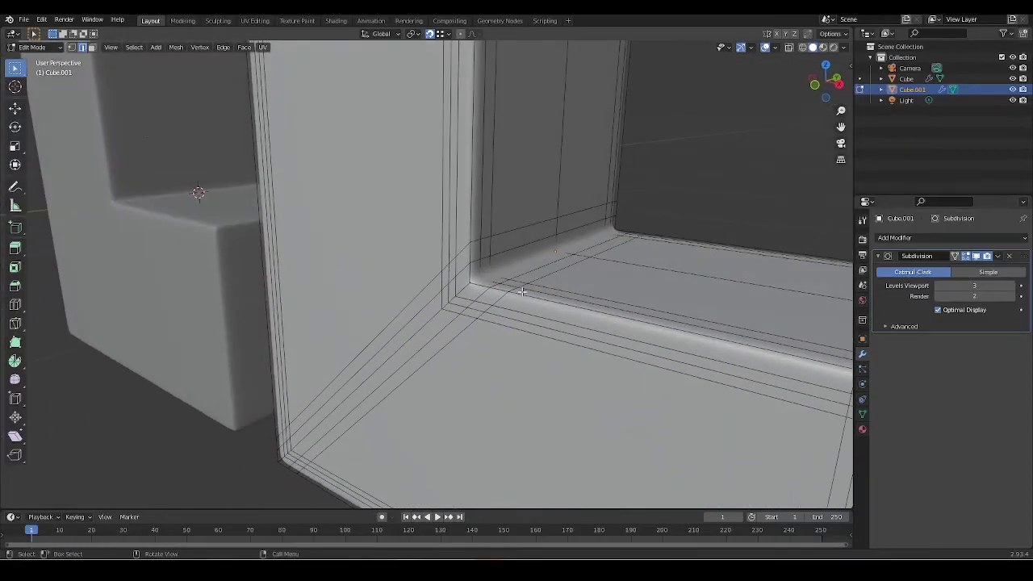
scroll(487, 315, "down", 3)
middle_click_drag(546, 321, 476, 270)
scroll(494, 355, "up", 3)
scroll(448, 277, "down", 3)
scroll(483, 266, "up", 3)
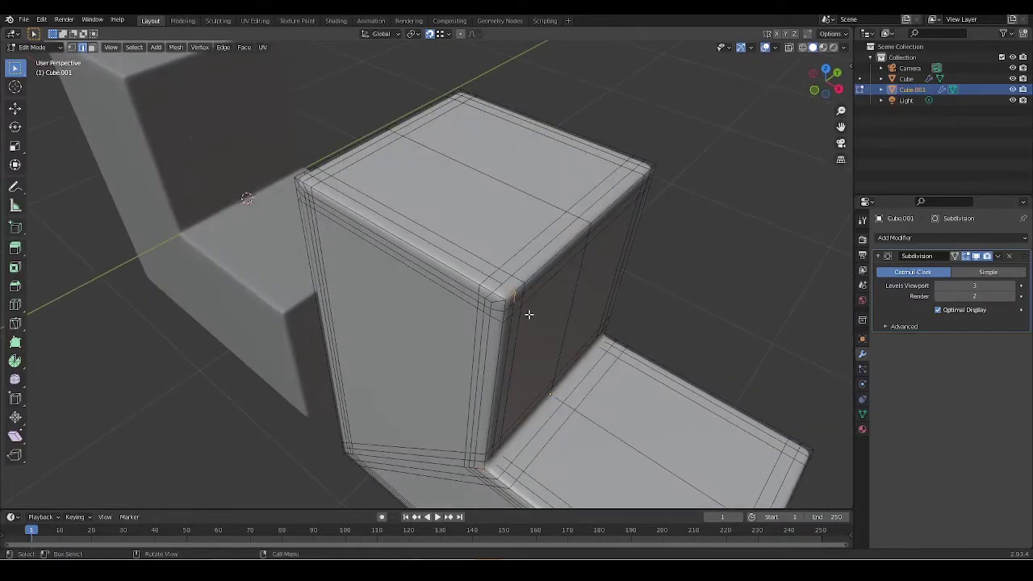
scroll(524, 318, "down", 3)
middle_click_drag(523, 318, 476, 272)
scroll(516, 270, "up", 3)
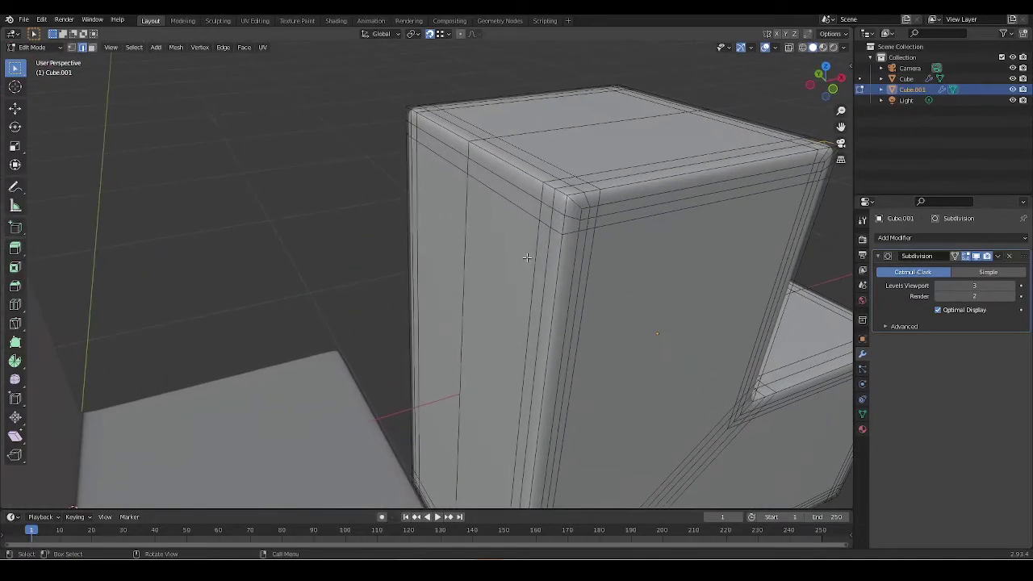
scroll(542, 269, "down", 3)
middle_click_drag(542, 270, 511, 297)
Compare the original's edge topology with the copy's by inspecting each block in Edit Mode.
key("Tab")
left_click(511, 297)
key("Tab")
middle_click_drag(622, 295, 449, 277)
scroll(446, 315, "up", 2)
scroll(445, 315, "down", 3)
key("Tab")
middle_click_drag(551, 272, 517, 206)
left_click(613, 295)
key("Tab")
scroll(531, 302, "up", 3)
scroll(509, 331, "down", 3)
scroll(554, 318, "up", 3)
scroll(553, 318, "down", 3)
scroll(549, 323, "down", 2)
middle_click_drag(522, 315, 546, 323)
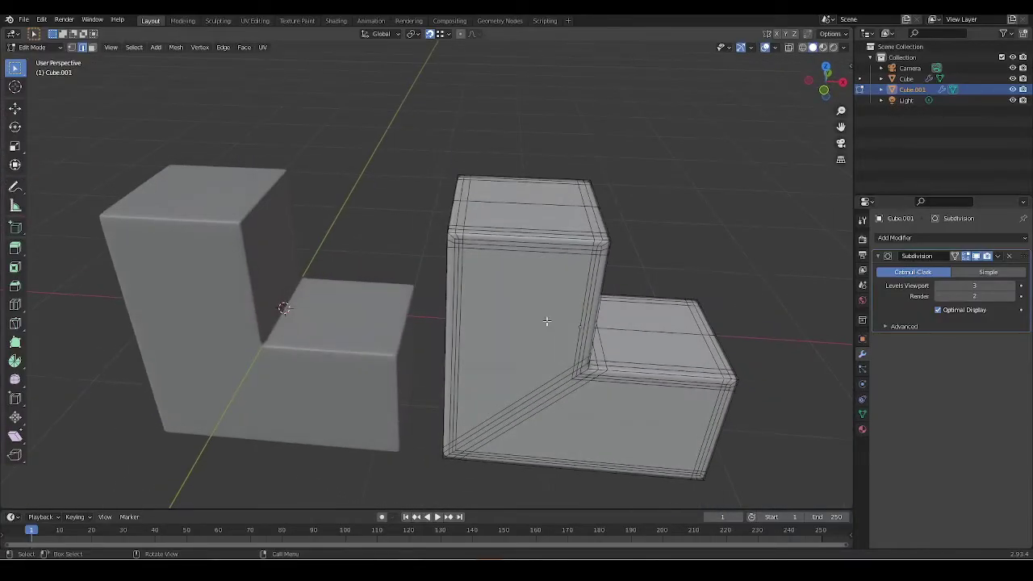
Compare the smoothed surfaces of both blocks in Object Mode and briefly check the original's mesh.
left_click(536, 201, "alt")
key("Tab")
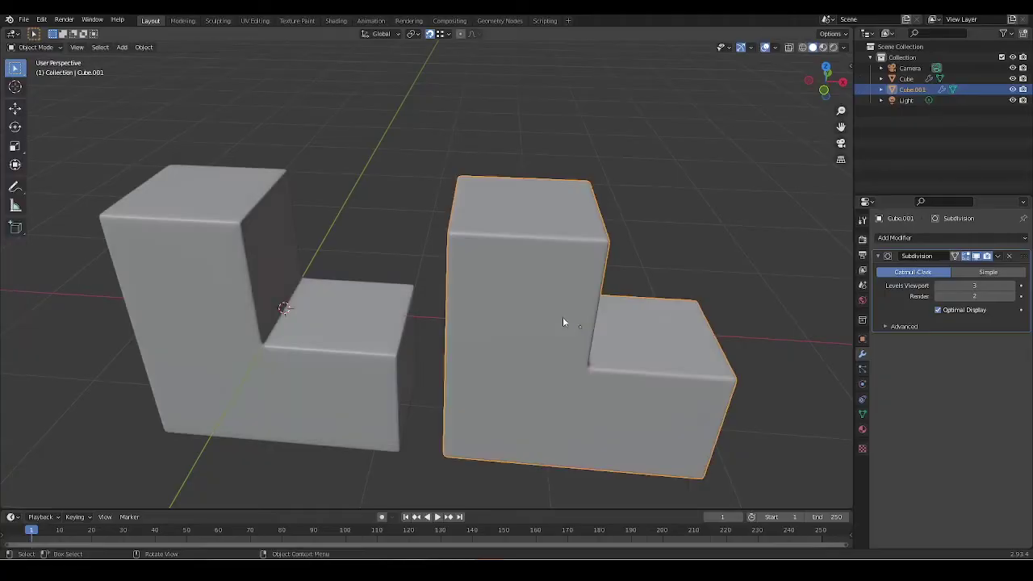
scroll(571, 330, "up", 2)
scroll(511, 276, "down", 3)
left_click(309, 334)
key("Tab")
key("Tab")
Annotate a small sharp-cornered L-shaped outline above the original block in the front orthographic view.
key("grave")
left_click(404, 299)
key("KP_1")
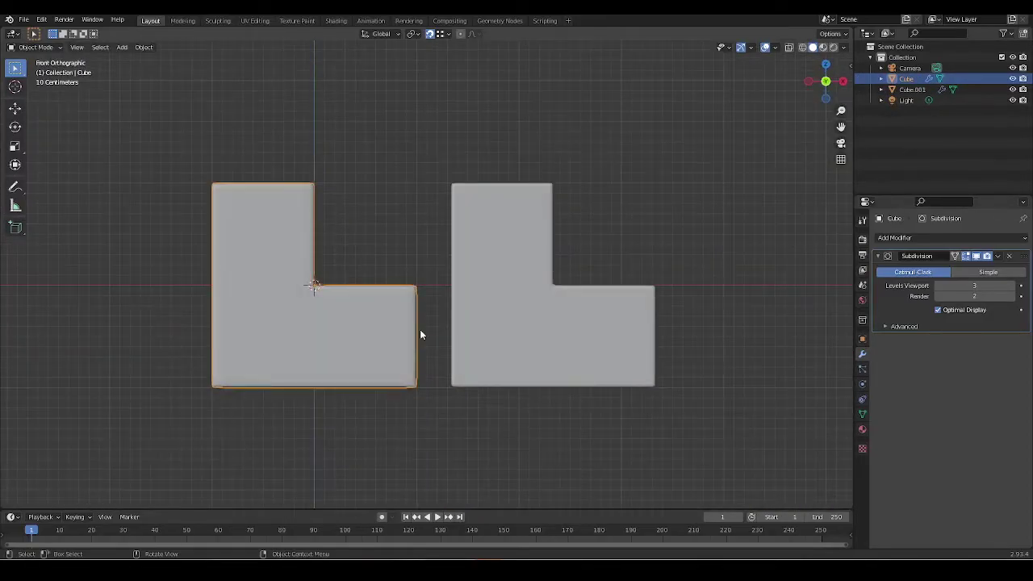
middle_click_drag(417, 334, 461, 339, "shift")
scroll(380, 278, "up", 3)
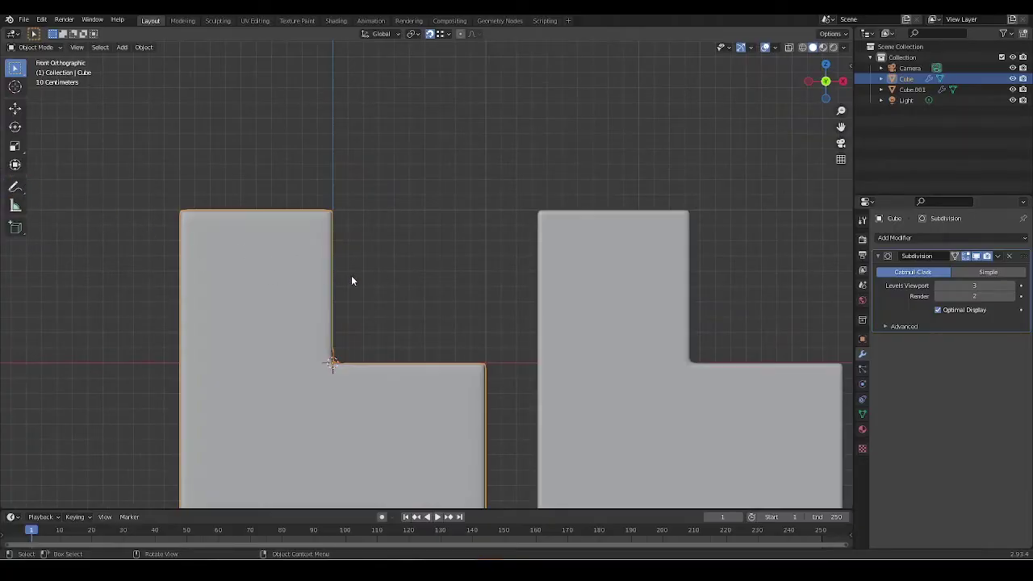
left_click(14, 186)
scroll(396, 157, "down", 2)
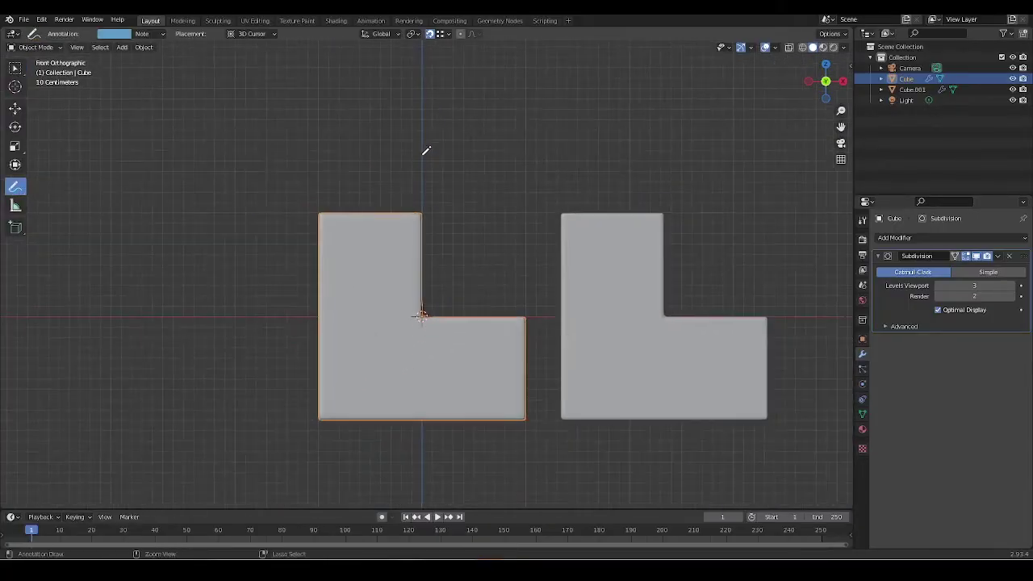
scroll(396, 202, "up", 2)
scroll(415, 172, "left", 3, "ctrl")
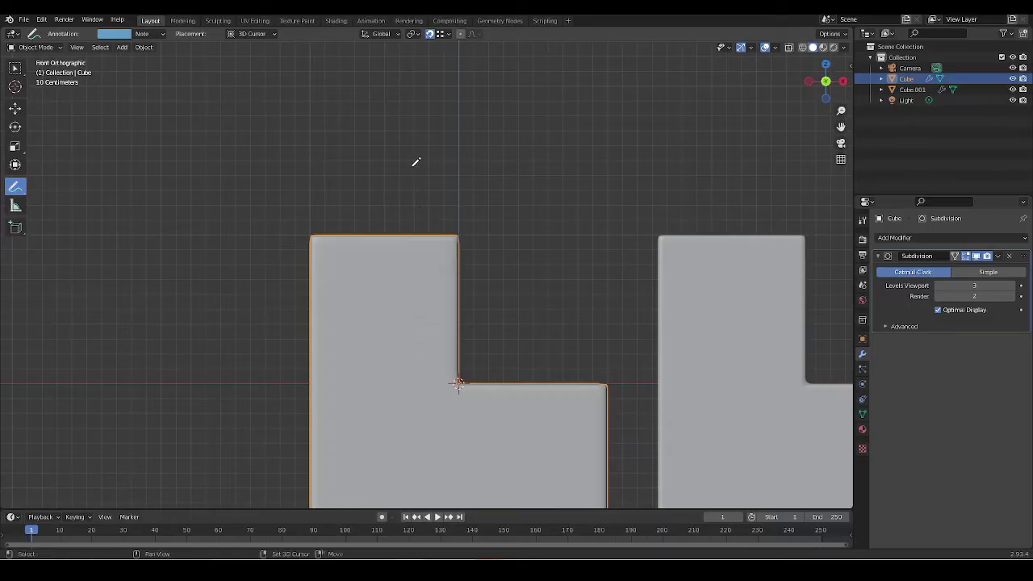
scroll(357, 185, "up", 3, "shift")
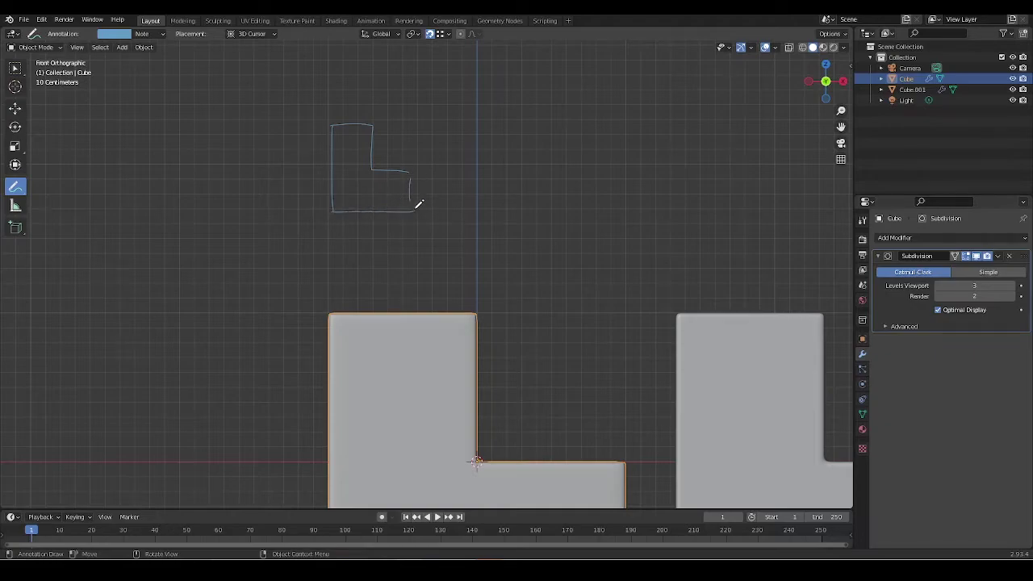
Annotate an arrow leading from the sharp L outline to a second L outline with bulging, rounded sides.
scroll(478, 181, "right", 3, "ctrl")
scroll(435, 174, "up", 1, "shift")
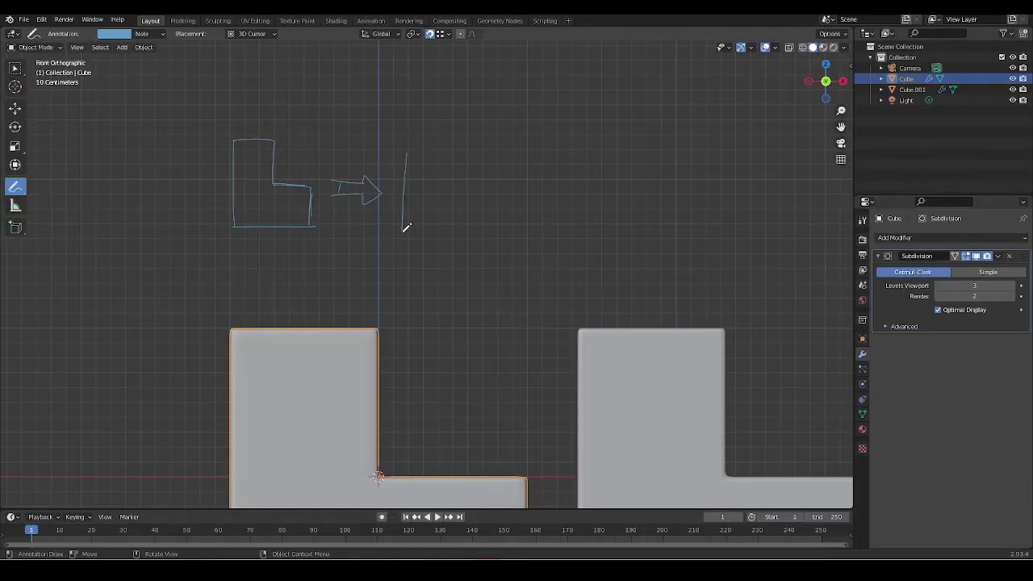
key("ctrl+z")
key("ctrl+z")
left_click_drag(405, 142, 464, 139)
key("ctrl+z")
key("ctrl+z")
left_click_drag(409, 219, 491, 224)
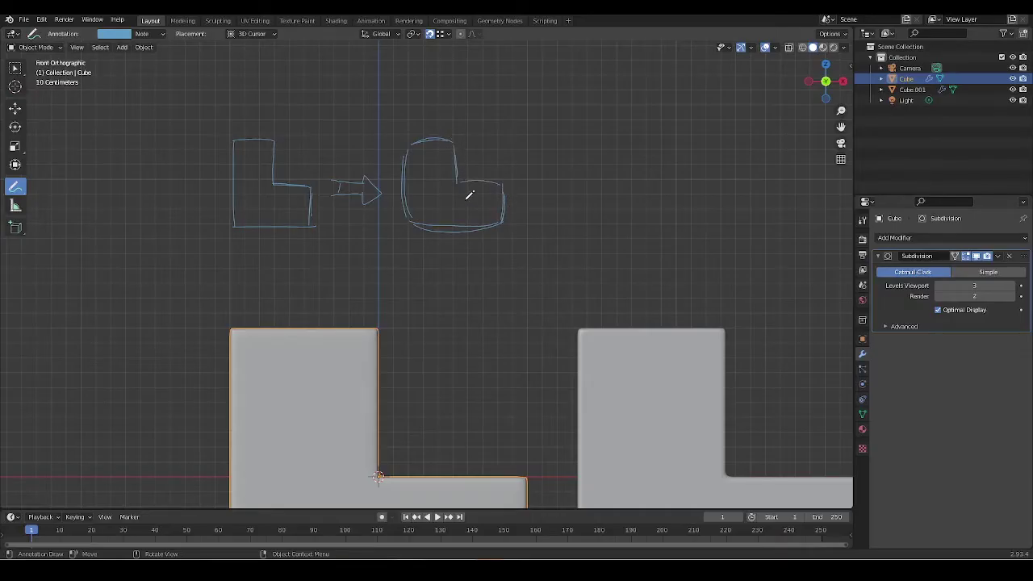
Try annotating curved and straight strokes along the top edge of the original's tall section.
scroll(465, 187, "down", 1)
middle_click_drag(436, 242, 455, 198, "shift")
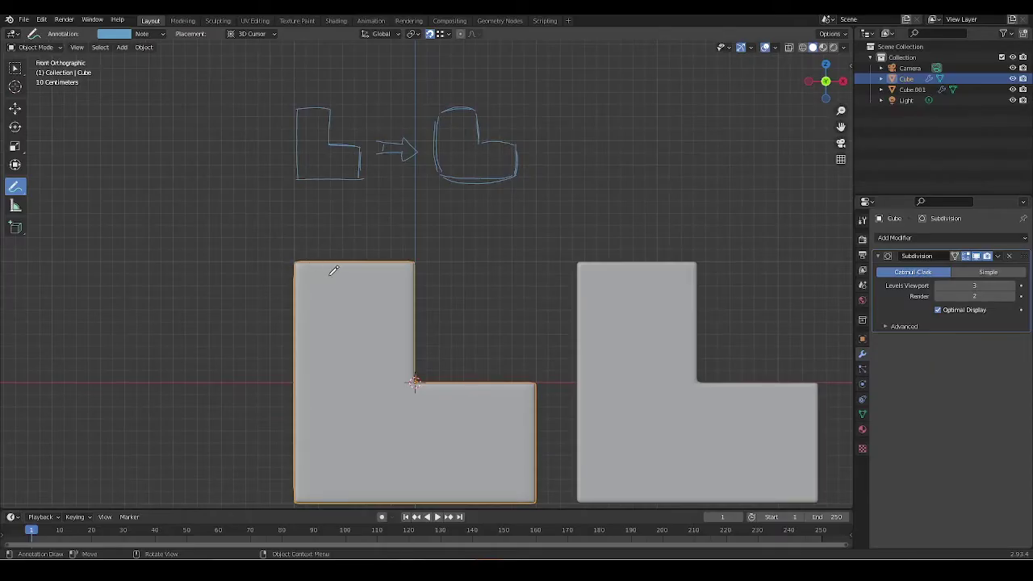
scroll(334, 268, "up", 6)
middle_click_drag(352, 193, 676, 125, "shift")
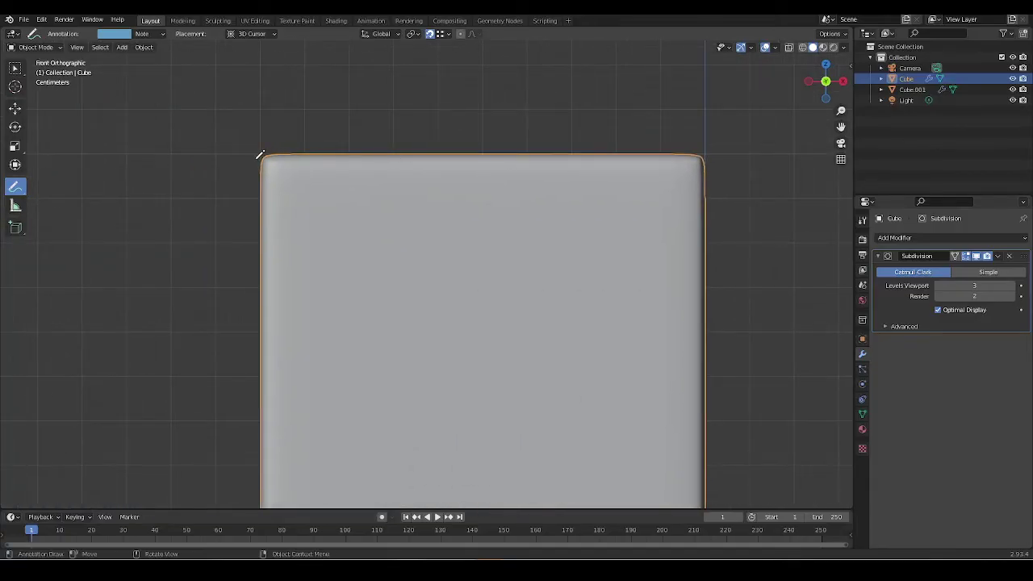
key("ctrl+z")
left_click_drag(220, 176, 350, 137)
left_click_drag(600, 134, 690, 157)
key("ctrl+z")
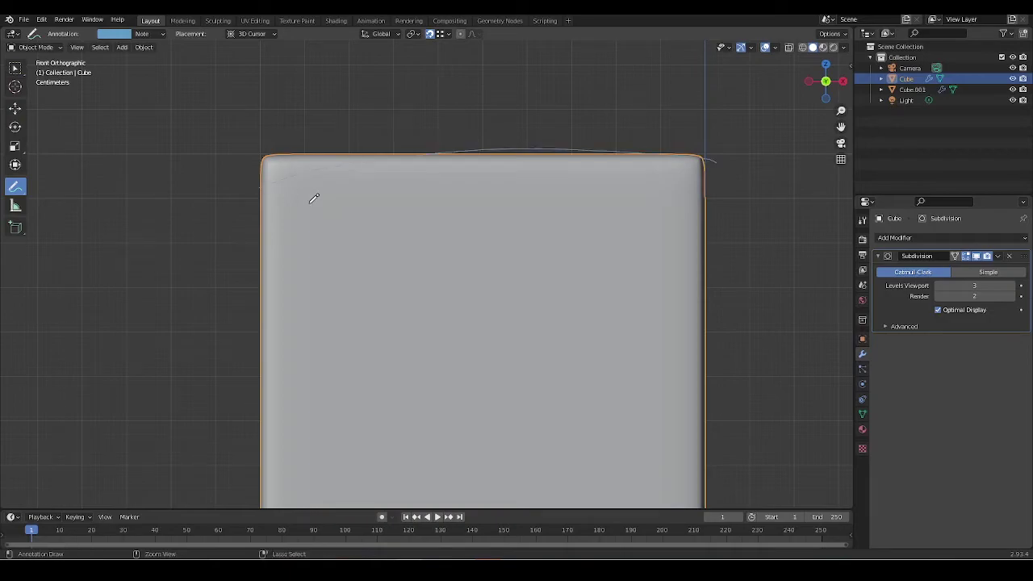
scroll(460, 178, "down", 2)
scroll(461, 179, "down", 4)
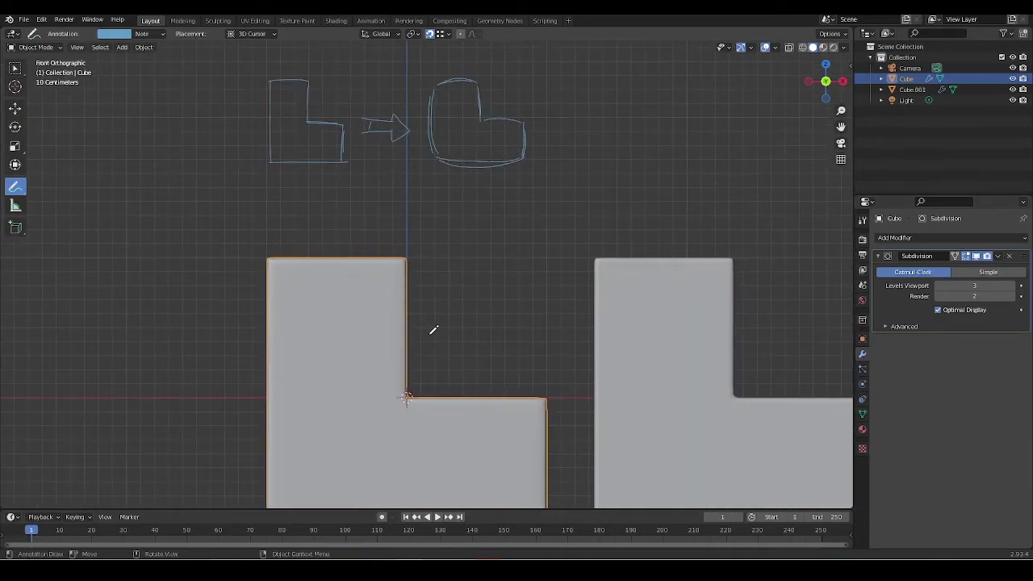
left_click_drag(245, 263, 426, 262)
key("ctrl+z")
Annotate three vertical and three horizontal support-loop lines across the rounded L outline.
scroll(452, 306, "up", 3)
scroll(436, 307, "up", 2)
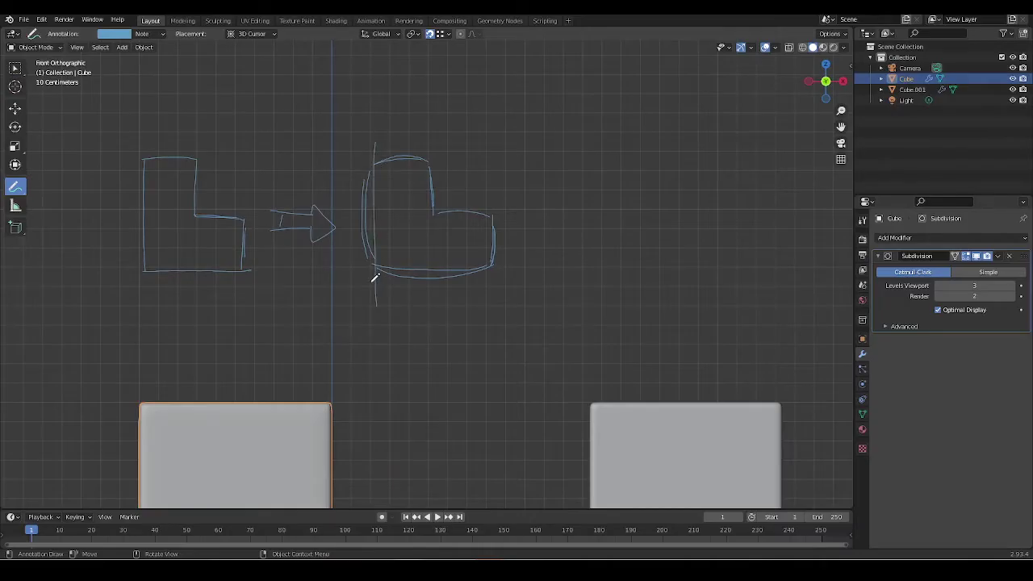
key("ctrl+z")
left_click_drag(349, 258, 526, 251)
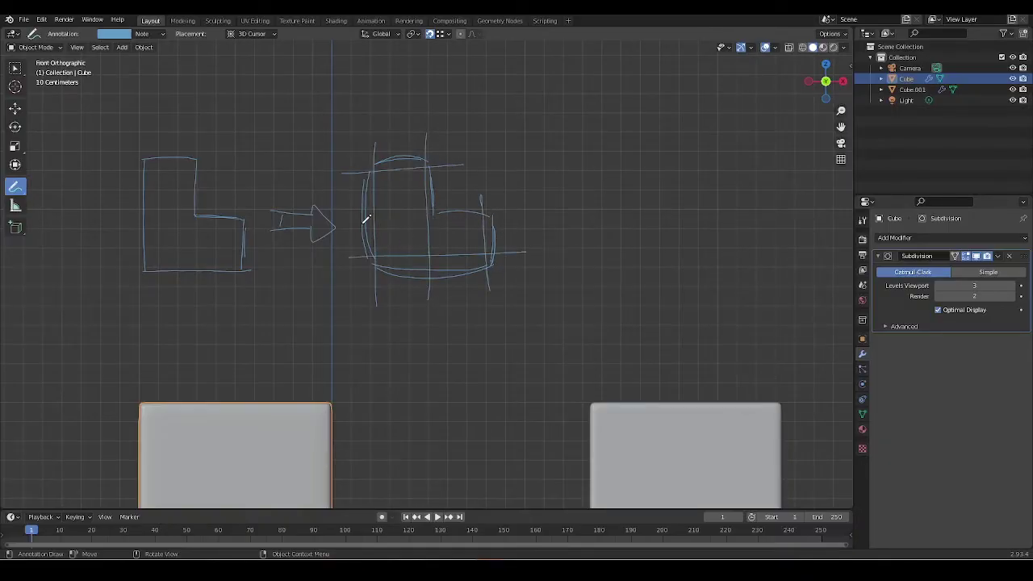
middle_click_drag(353, 347, 419, 270, "shift")
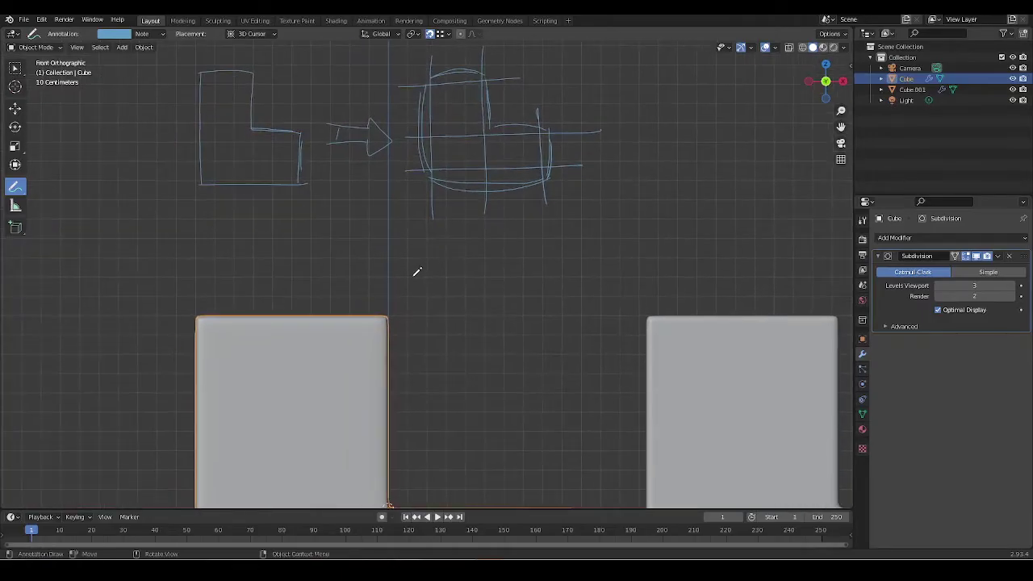
middle_click_drag(493, 104, 409, 126, "shift")
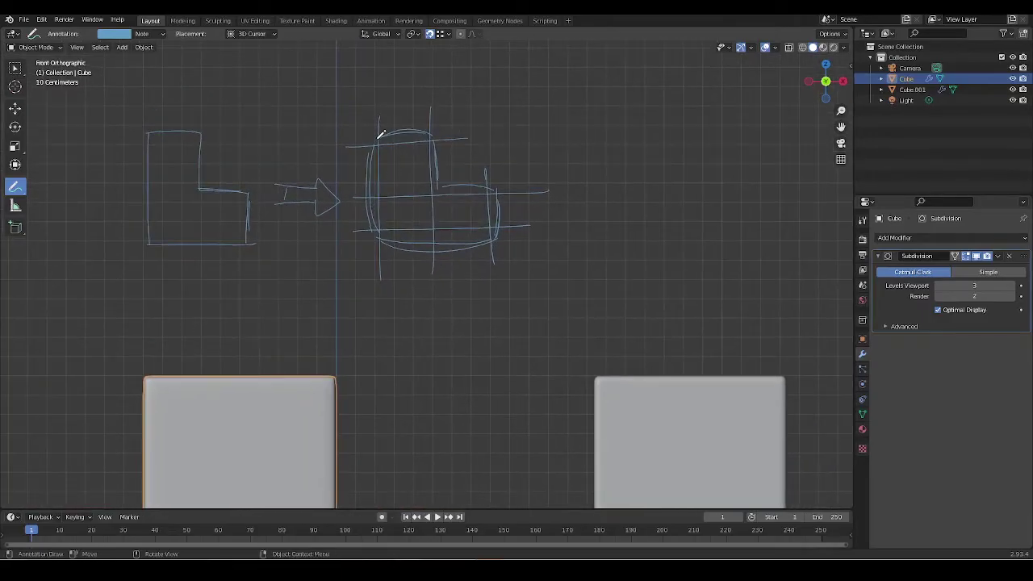
Annotate a second arrow followed by an L outline with straight sides and slightly rounded corners.
mouse_move(491, 175)
middle_mouse_down("shift")
mouse_move(510, 189)
mouse_move(498, 190)
middle_mouse_up("shift")
left_click_drag(498, 190, 523, 190)
middle_click_drag(500, 198, 392, 212, "shift")
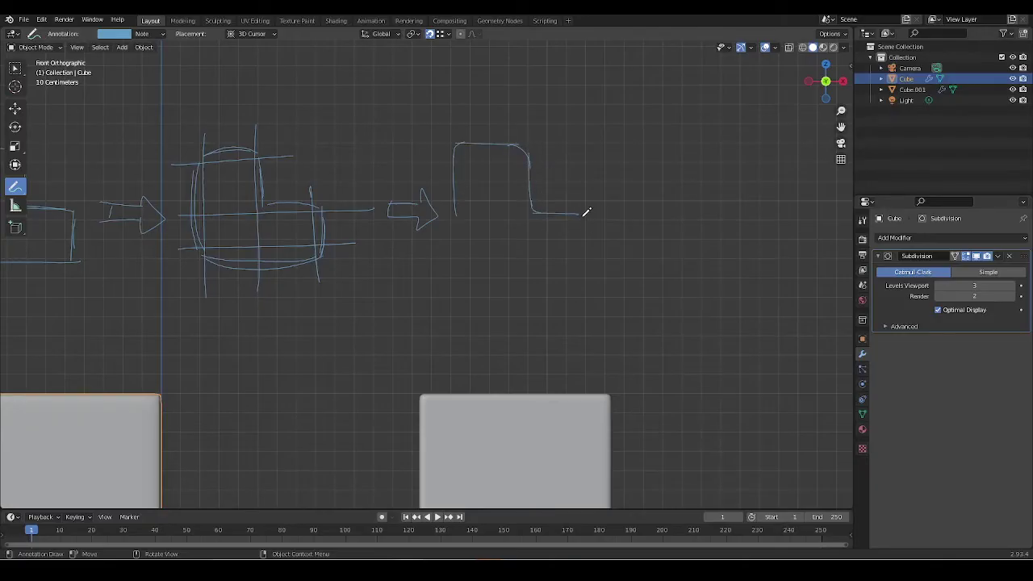
key("ctrl+z")
left_click_drag(454, 176, 456, 263)
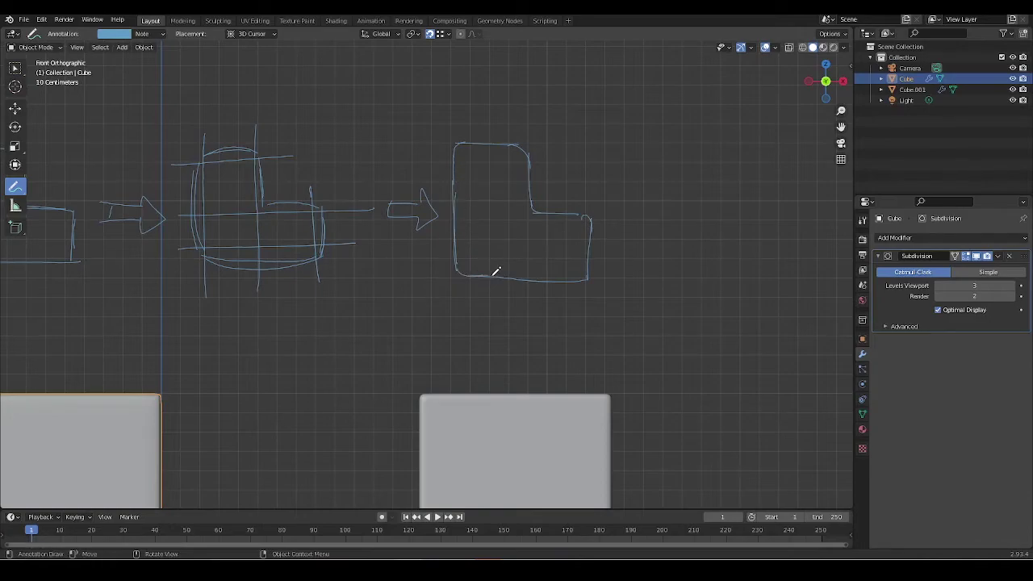
scroll(542, 263, "down", 4)
middle_click_drag(535, 270, 540, 210, "shift")
scroll(540, 210, "down", 2)
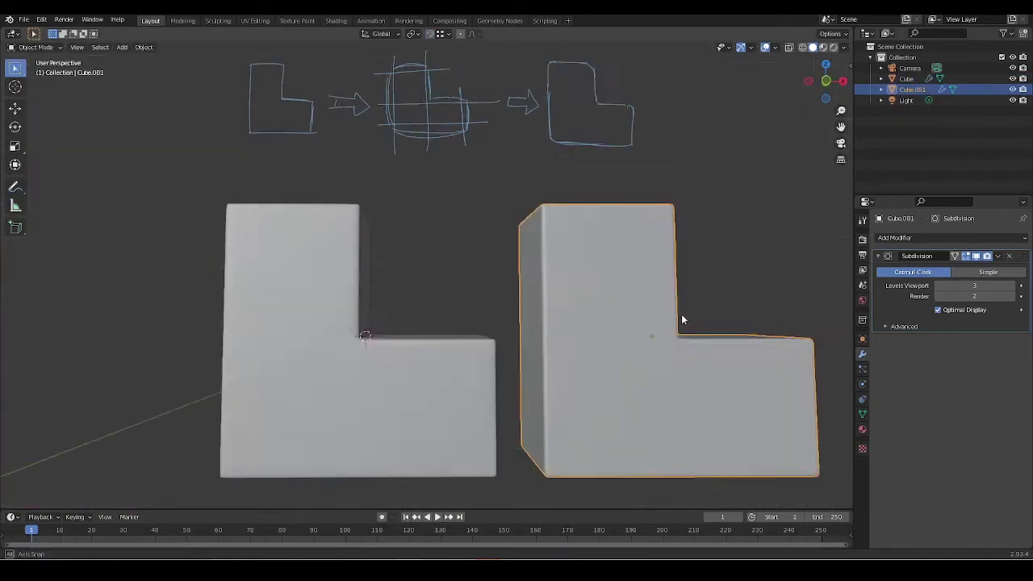
Select the support loop beside the copy's top corner in Edit Mode and examine its path around the block.
middle_click_drag(681, 319, 637, 254)
key("Tab")
scroll(627, 357, "up", 3)
scroll(601, 308, "up", 3)
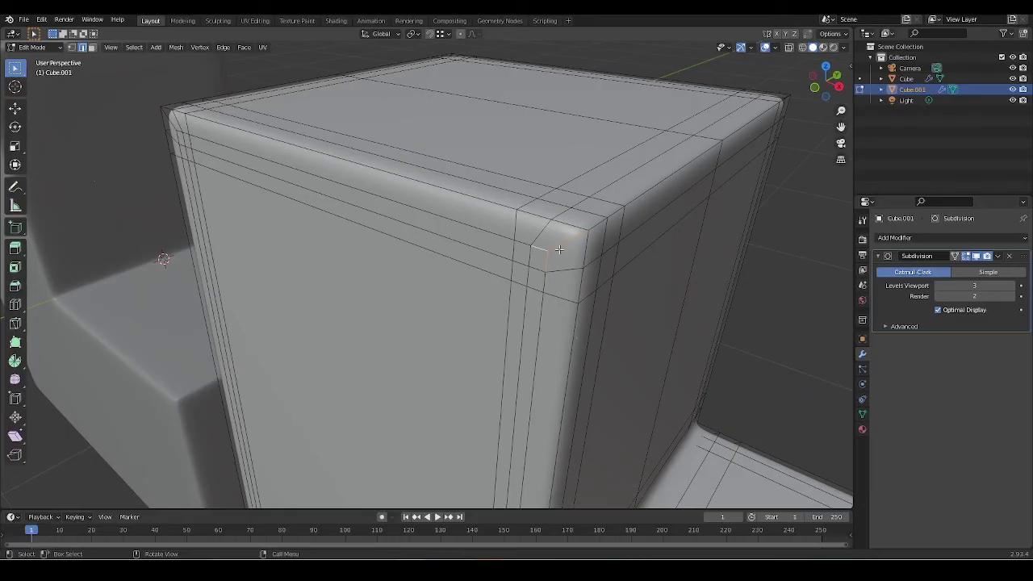
left_click(515, 220, "alt")
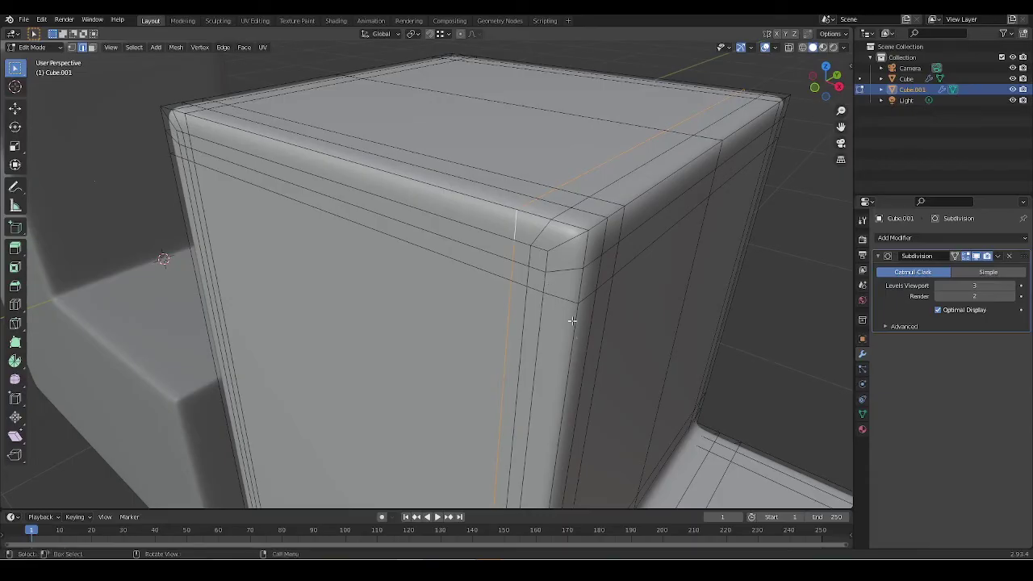
scroll(604, 287, "down", 4)
middle_click_drag(604, 287, 641, 374)
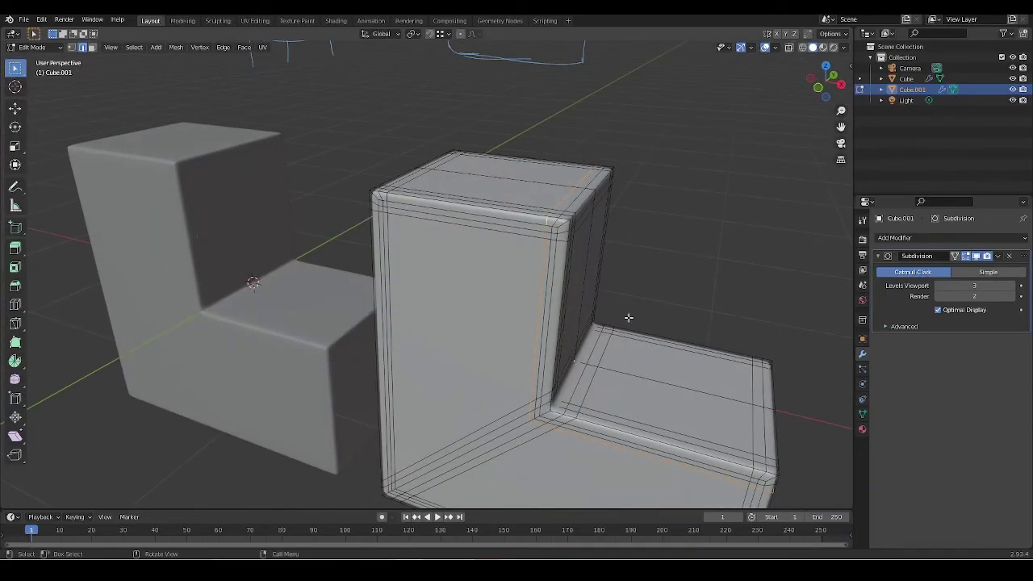
middle_click_drag(646, 328, 643, 302)
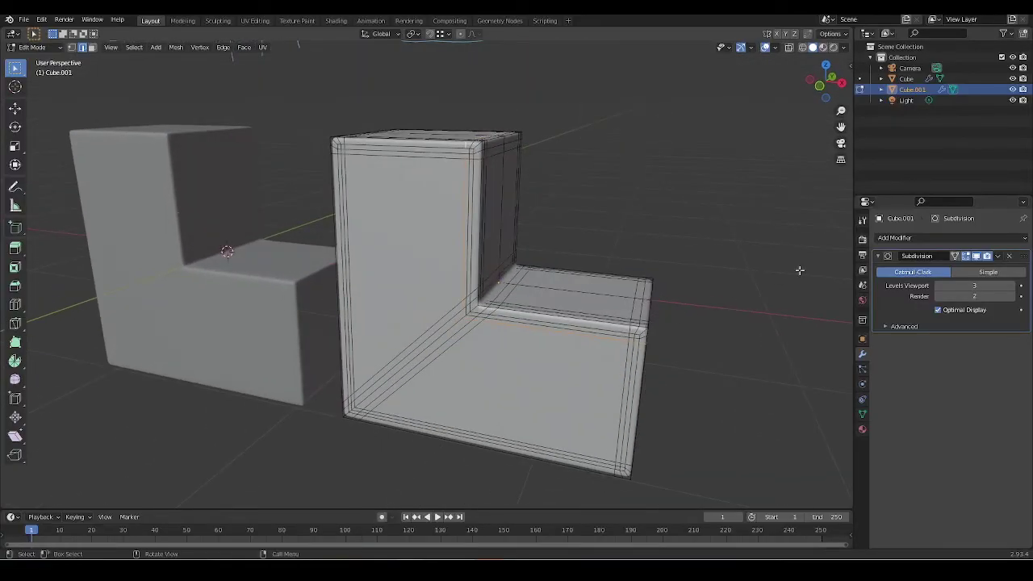
Try a Simple Deform modifier on the copy, switch it to Taper with a different factor, and remove the modifier.
left_click(908, 237)
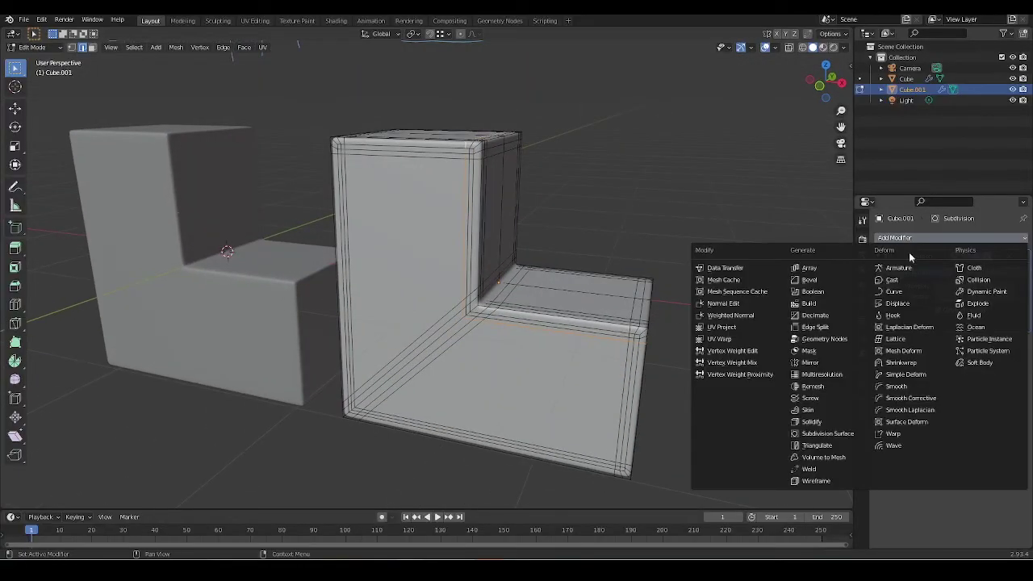
left_click(927, 374)
middle_click_drag(807, 307, 699, 342)
key("Tab")
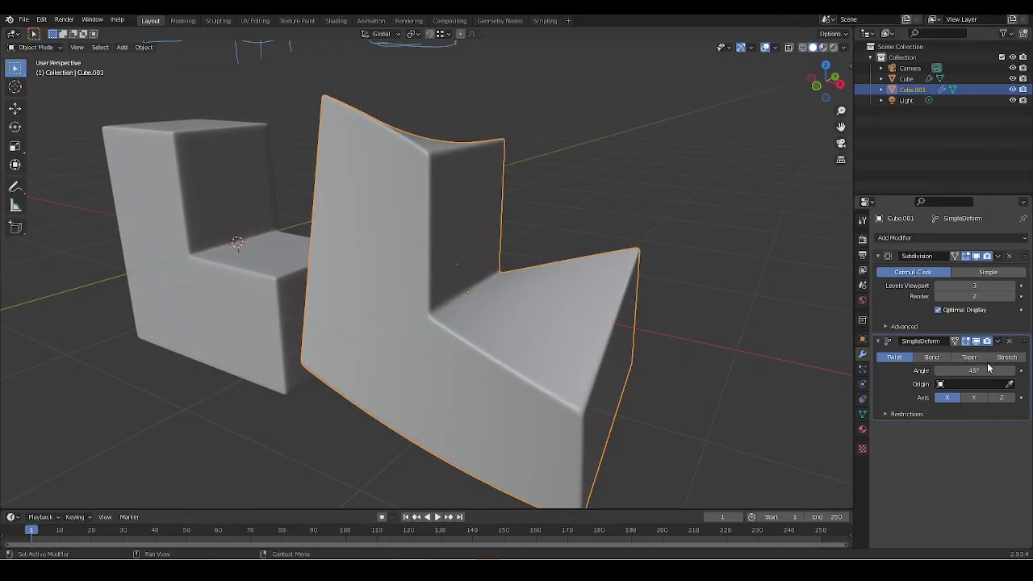
left_click(972, 358)
left_click_drag(974, 370, 928, 370)
middle_click_drag(613, 355, 685, 361)
left_click(1009, 341)
Inspect the copy's smoothed surface and mesh beside the original in Object and Edit Mode.
scroll(656, 340, "up", 3)
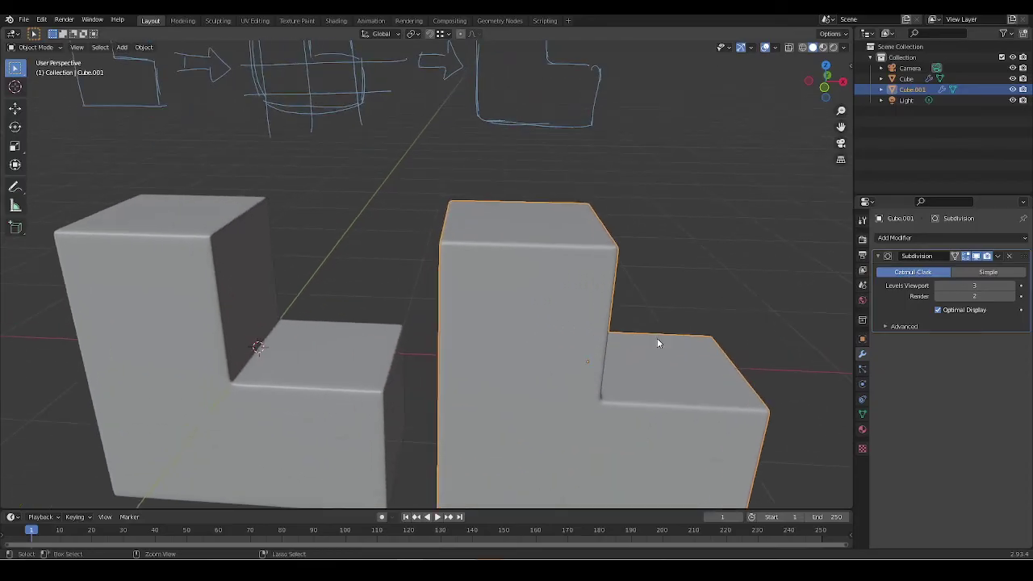
scroll(614, 383, "down", 6)
middle_click_drag(613, 383, 637, 393)
scroll(595, 366, "up", 4)
key("Tab")
key("Tab")
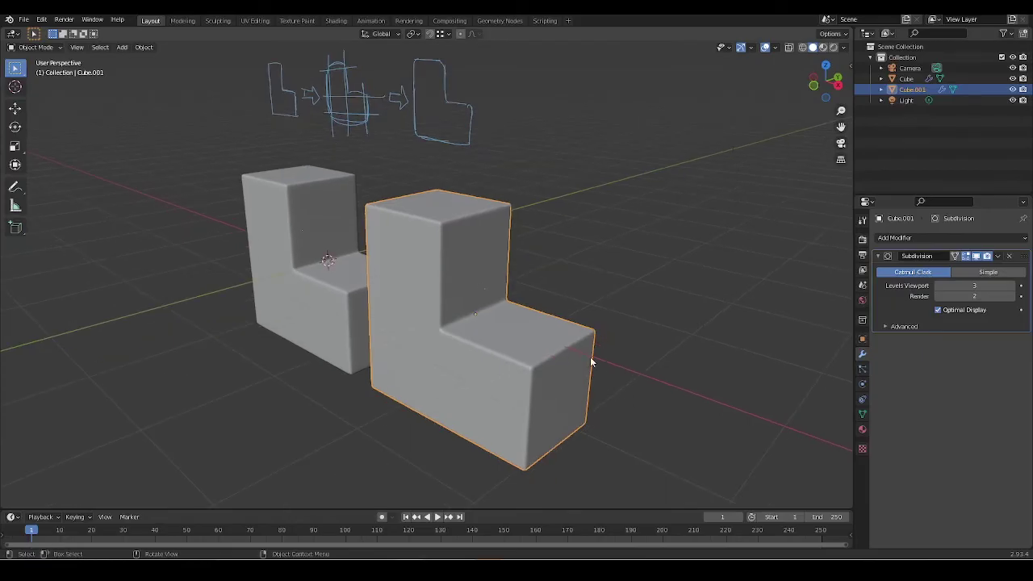